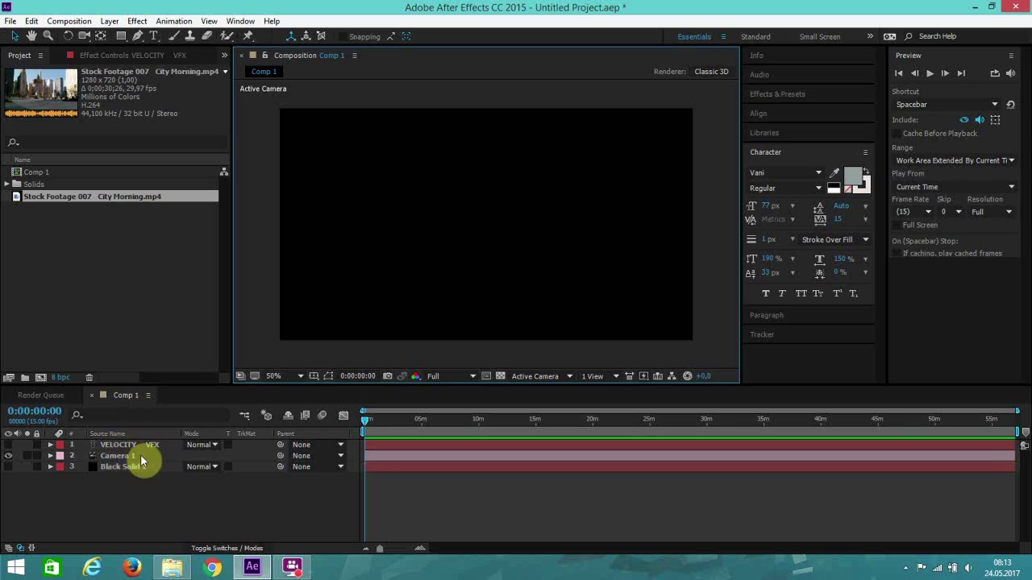
Add the Stock Footage 007 City Morning.mp4 clip to Comp 1 as the topmost layer
click(133, 56)
click(20, 55)
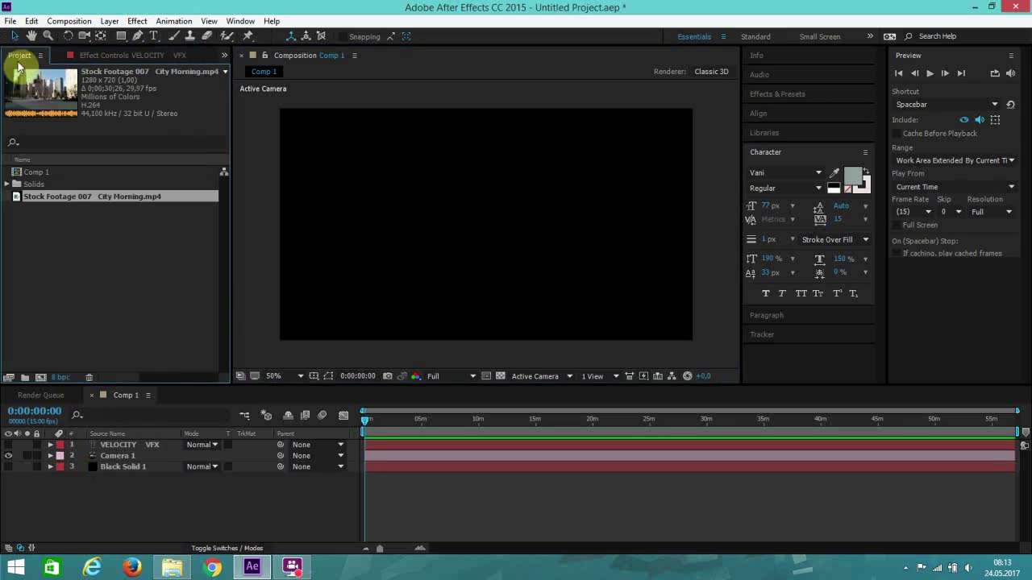
drag(36, 195, 490, 222)
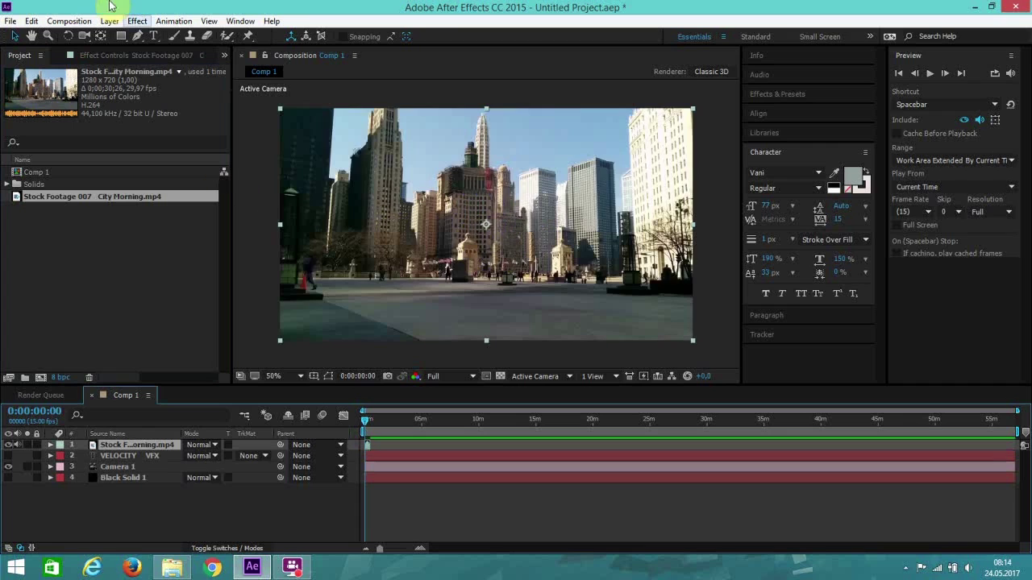
Set the duration of Comp 1 to 0:00:05:07 in the composition settings
click(107, 20)
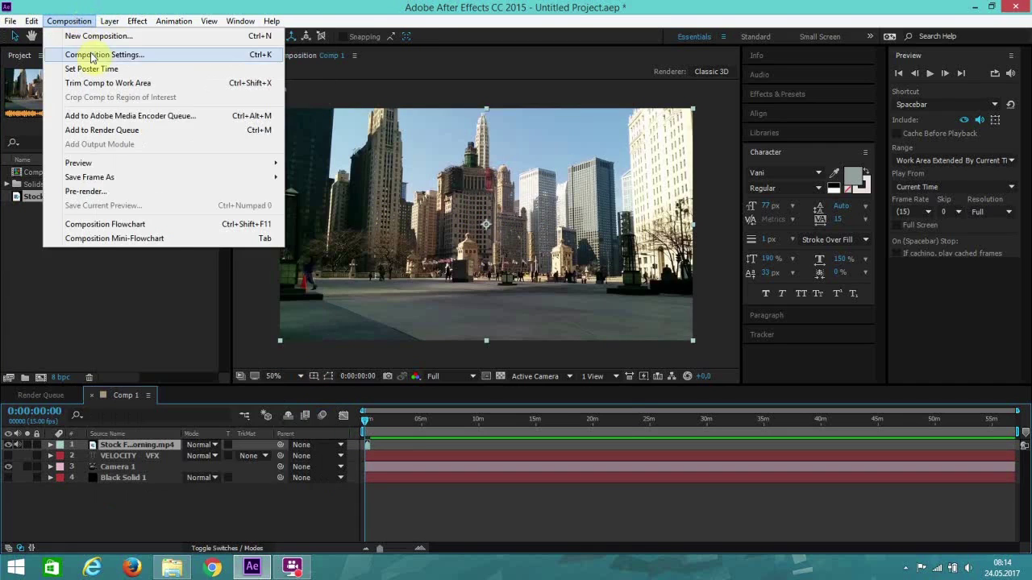
click(91, 51)
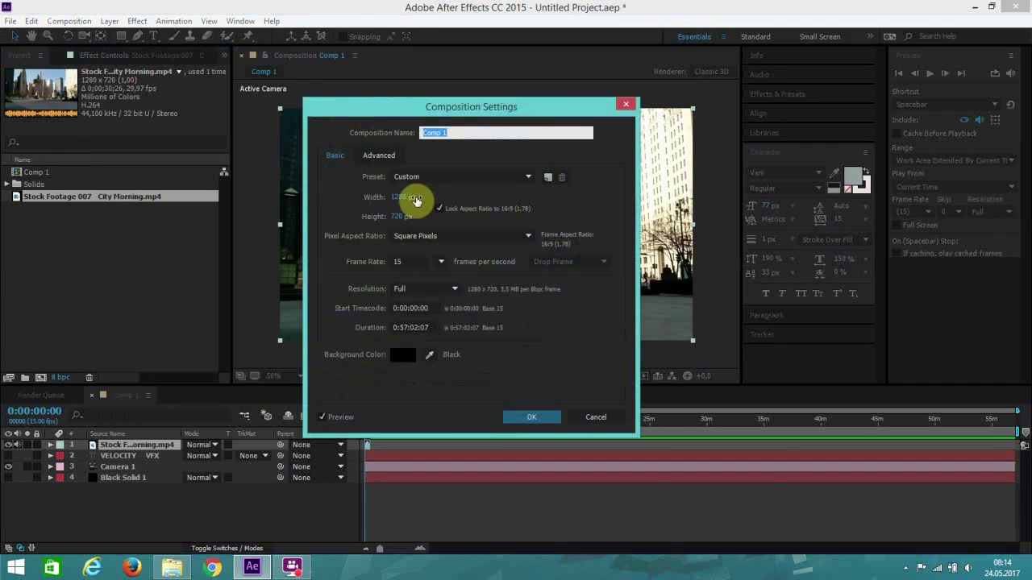
click(532, 418)
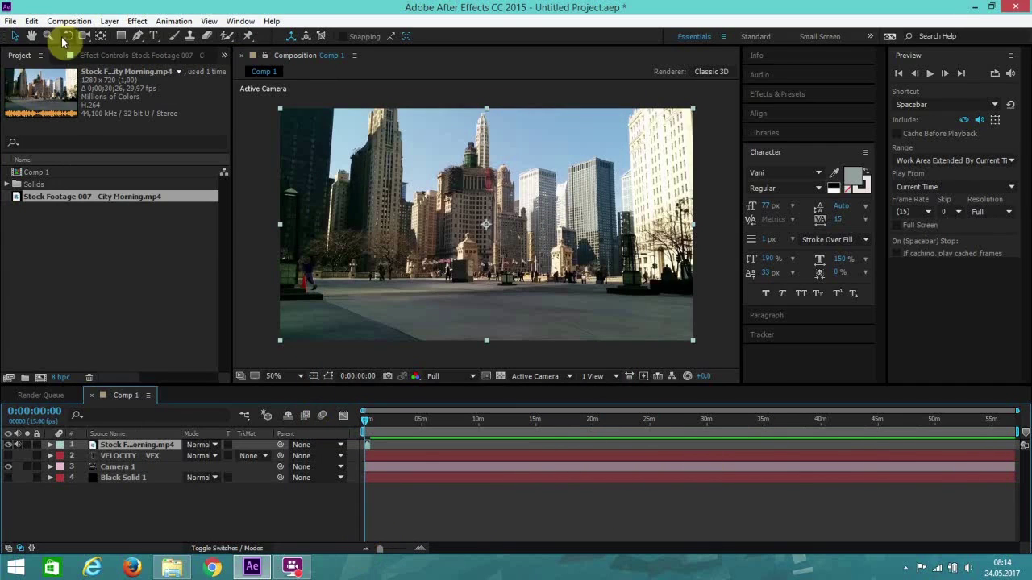
click(69, 21)
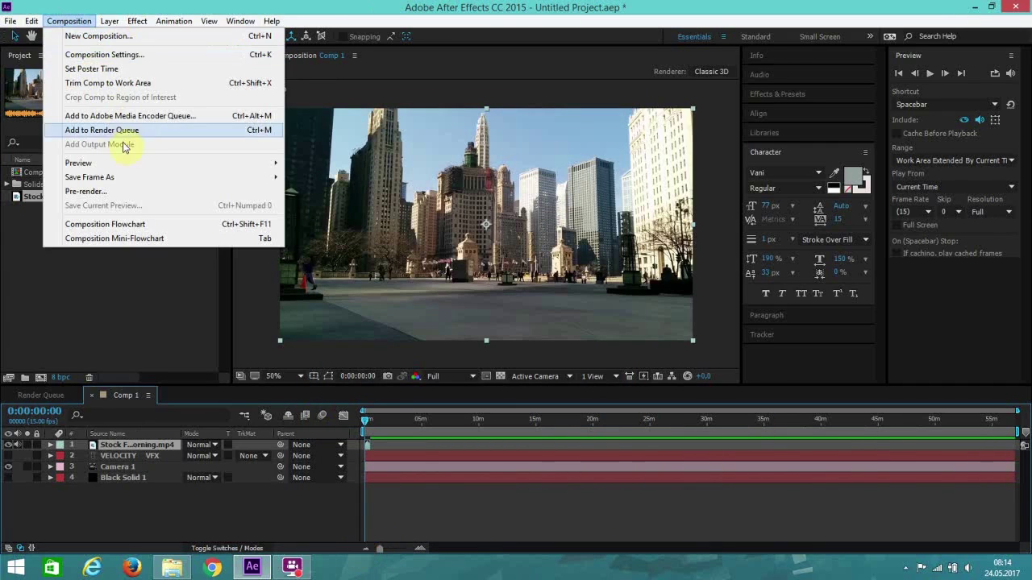
click(101, 54)
click(409, 327)
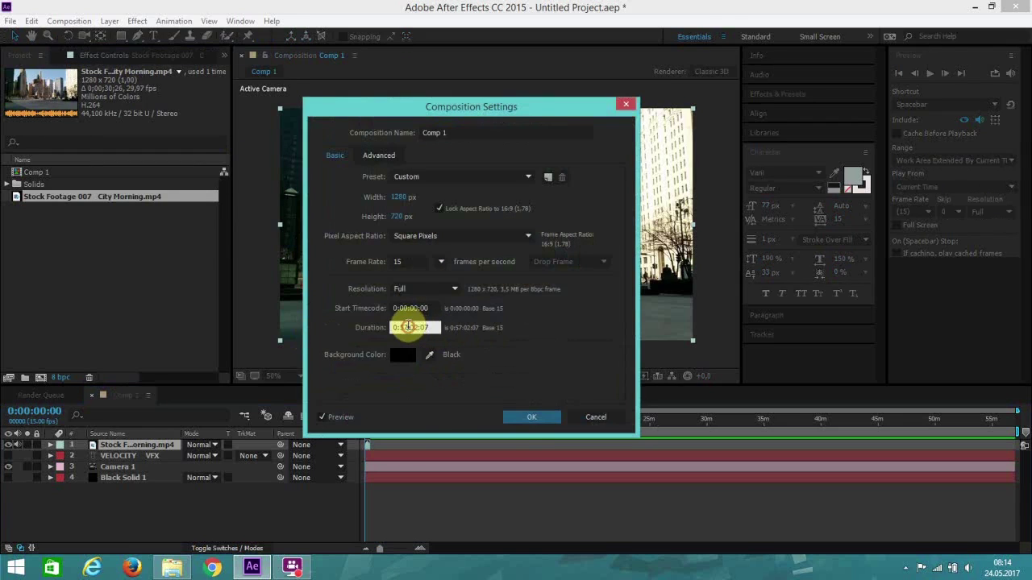
key(BackSpace)
key(BackSpace)
text(:)
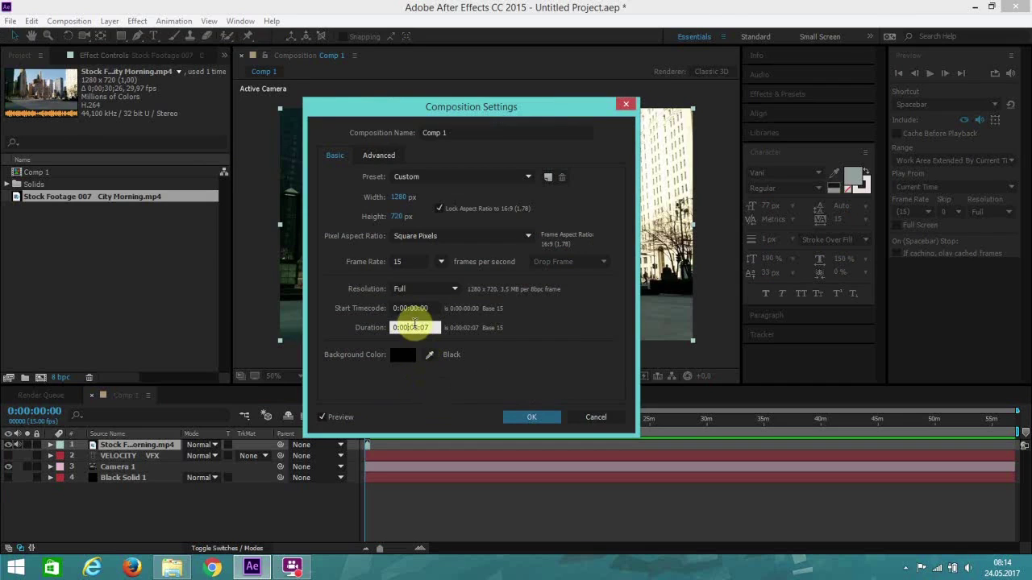
key(BackSpace)
text(5)
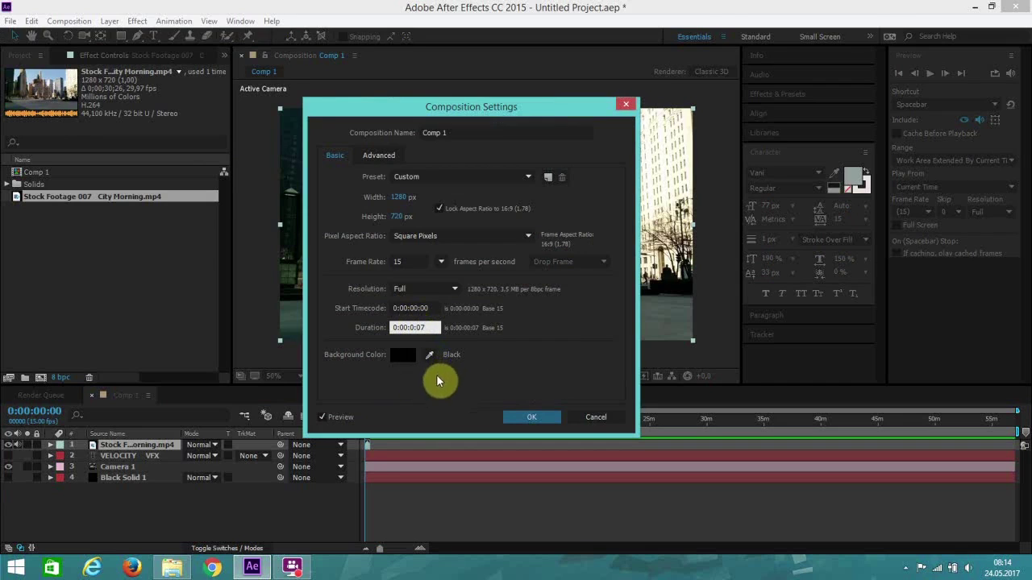
click(552, 415)
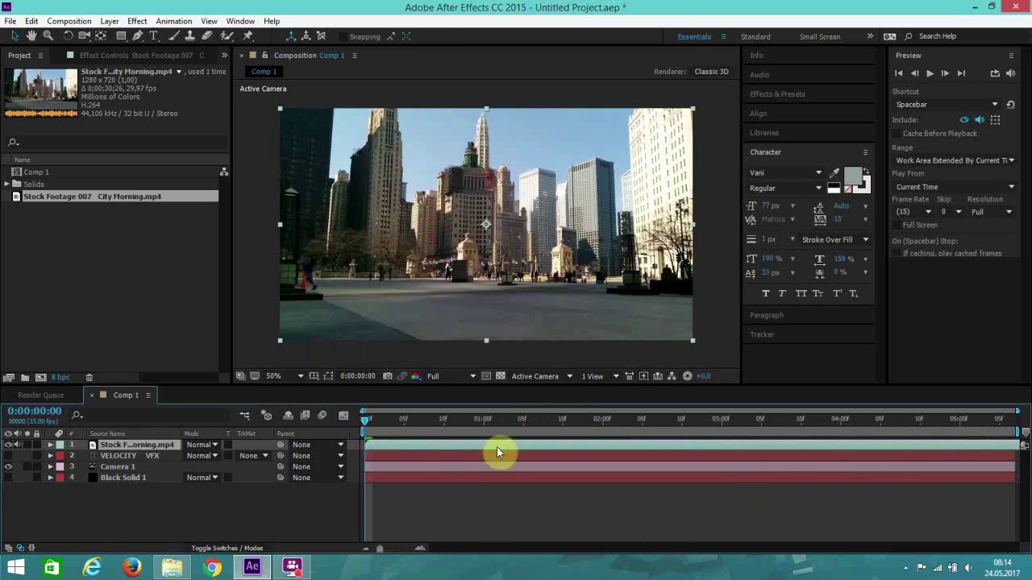
Split the city footage layer at 0:00:05:06 and delete the piece after the cut
click(1008, 419)
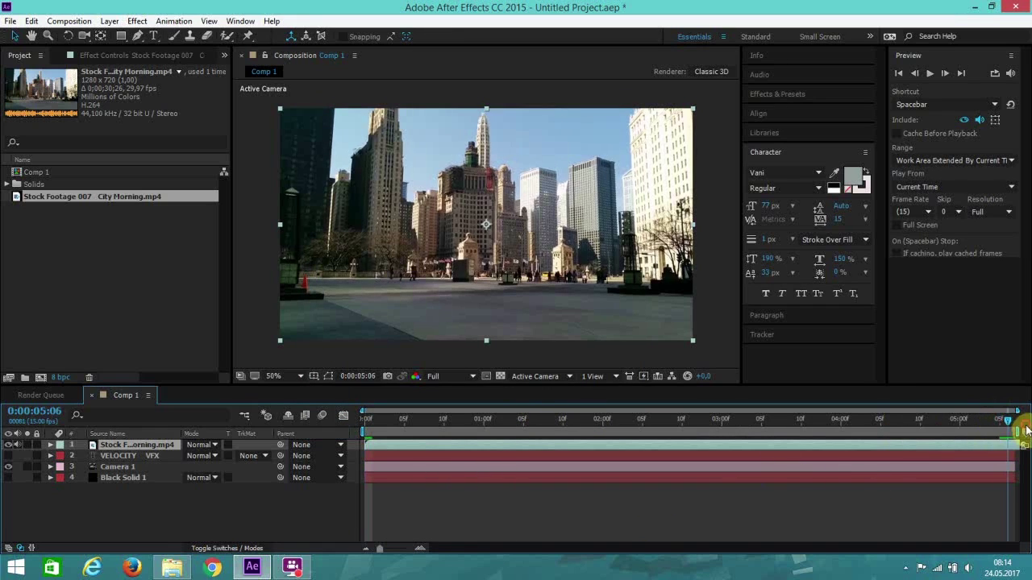
click(30, 21)
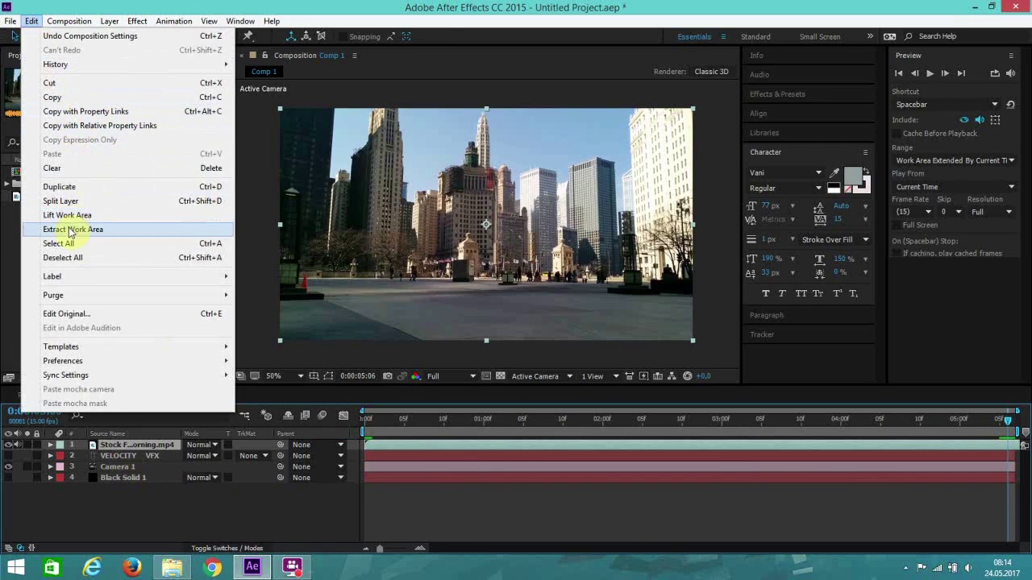
click(68, 202)
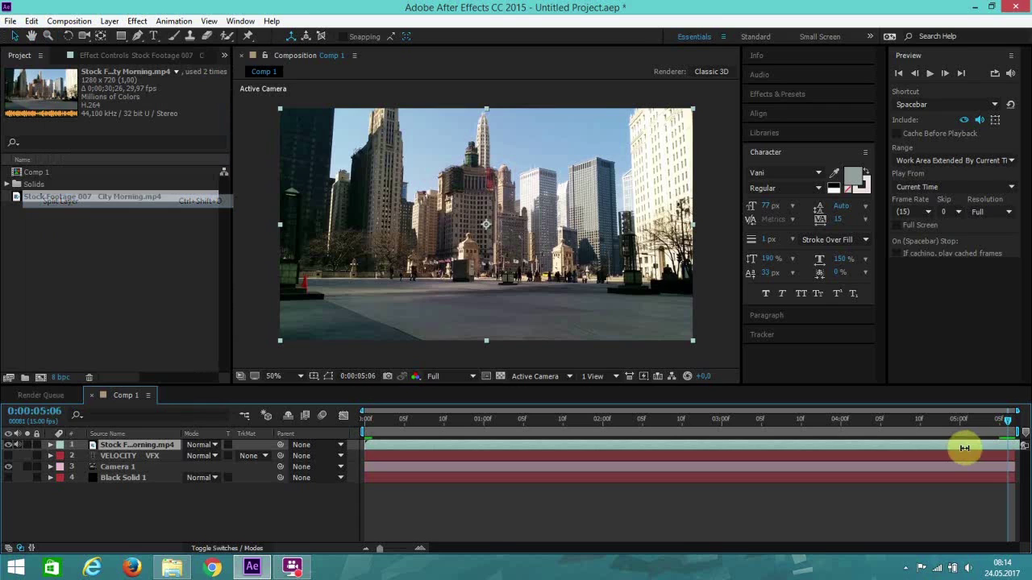
key(Delete)
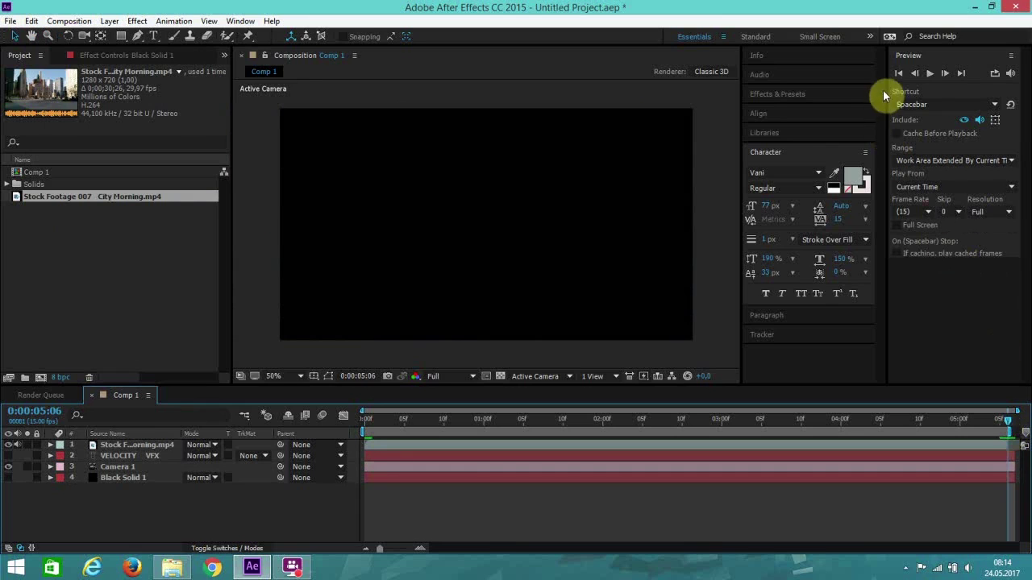
Return to the start of the composition and run Track Camera on the city footage layer
click(898, 73)
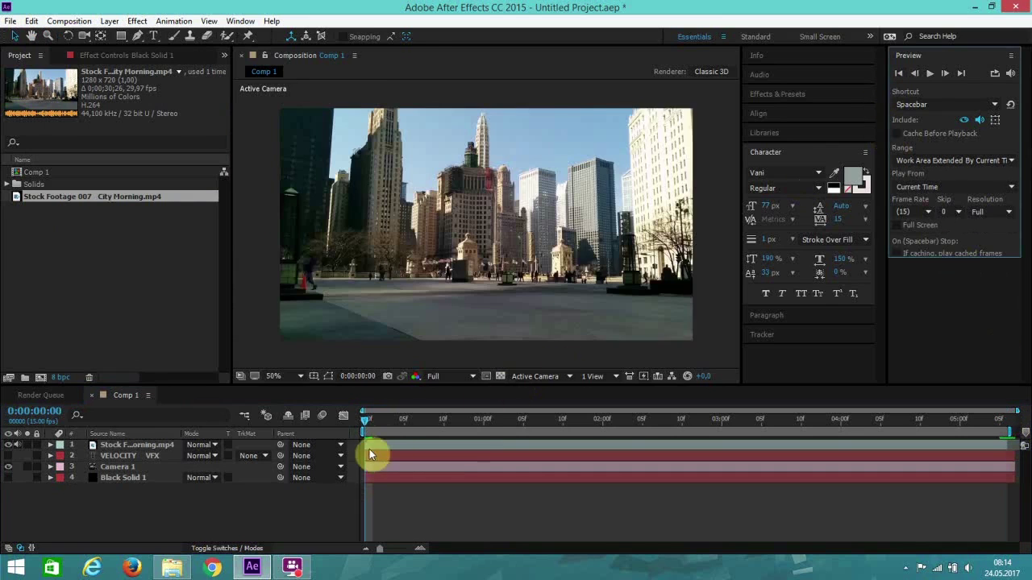
click(101, 446)
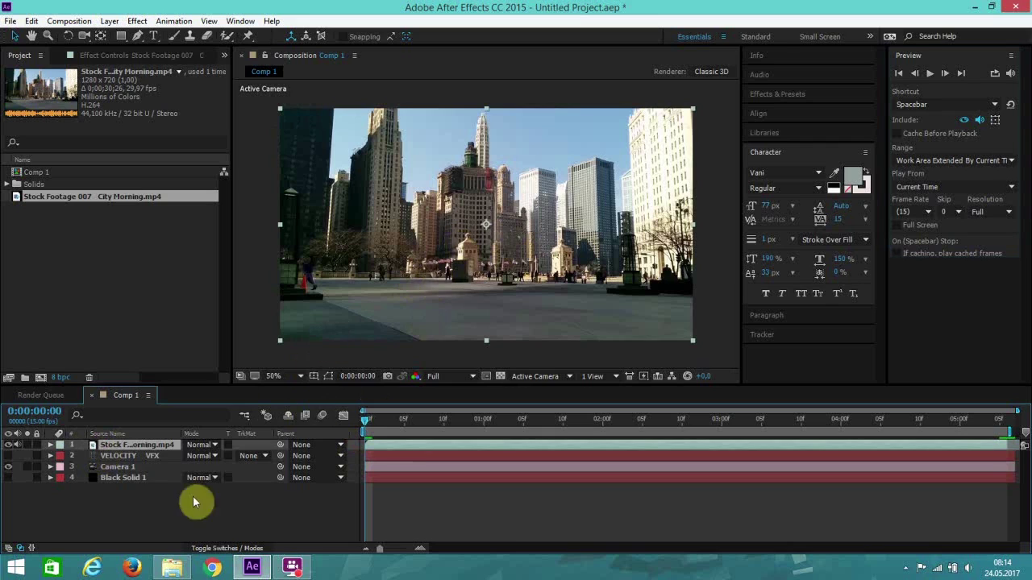
right_click(420, 445)
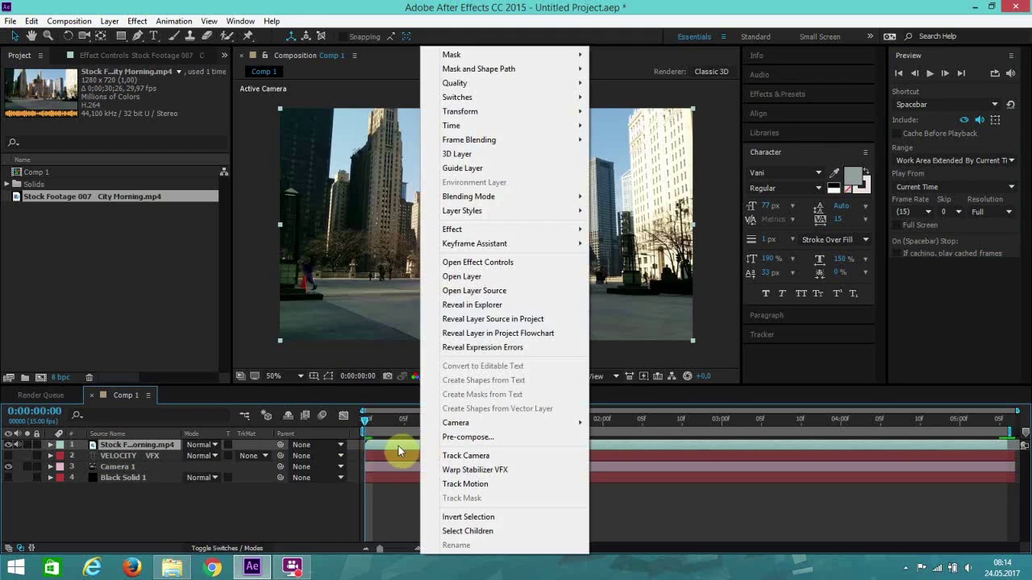
click(473, 457)
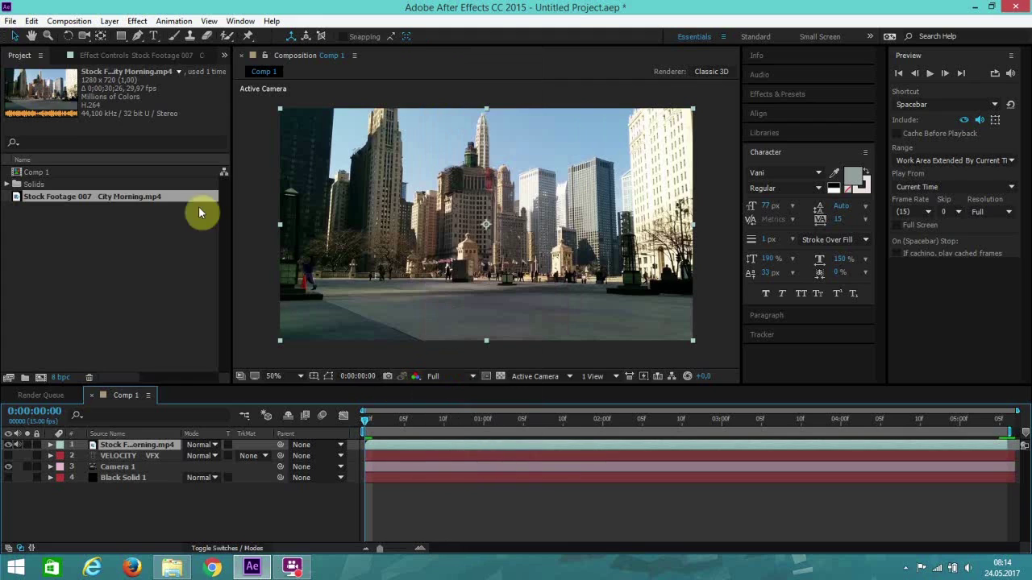
Enable Detailed Analysis and automatic deletion of points across time in the 3D Camera Tracker's advanced settings
click(18, 192)
click(128, 245)
click(130, 236)
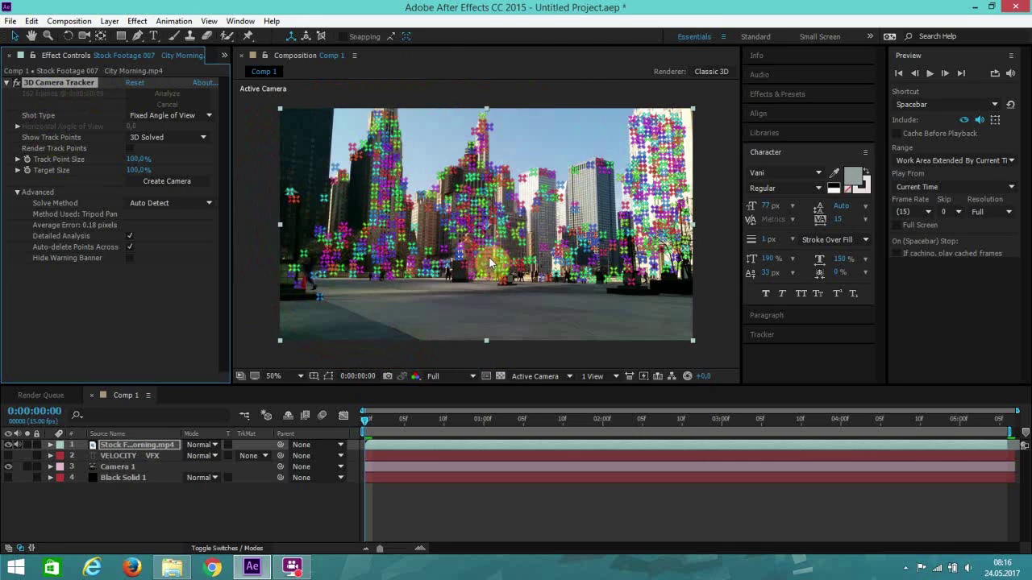
Enlarge the composition viewer and set the ground plane and origin from a track point at the far edge of the plaza, near its middle
key(slash)
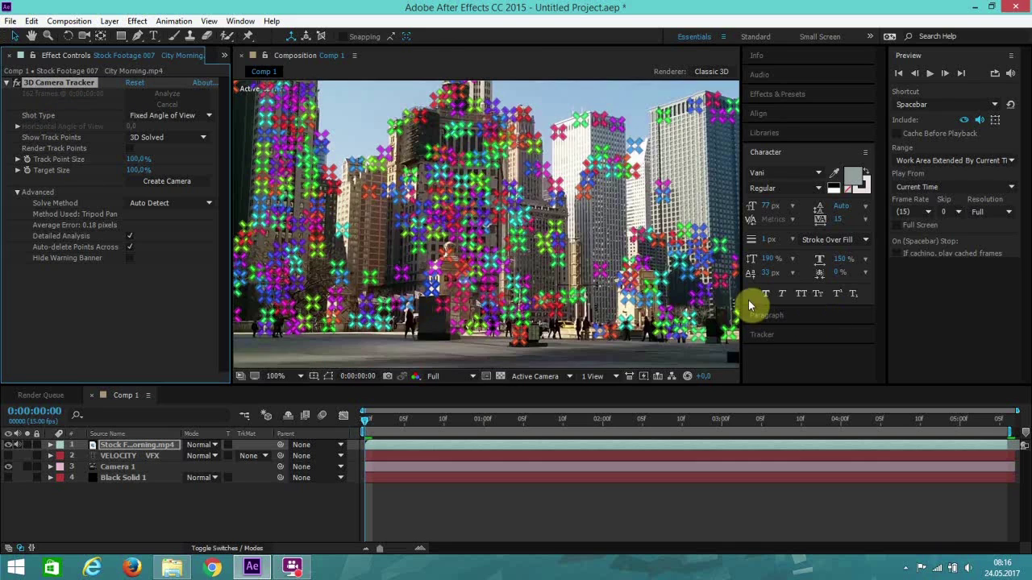
drag(743, 303, 863, 307)
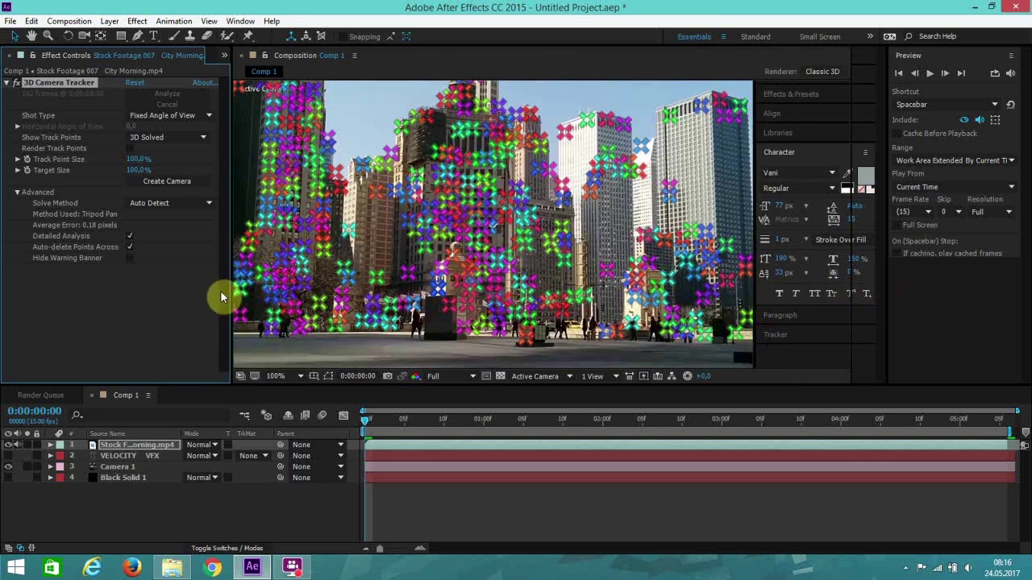
drag(230, 292, 80, 294)
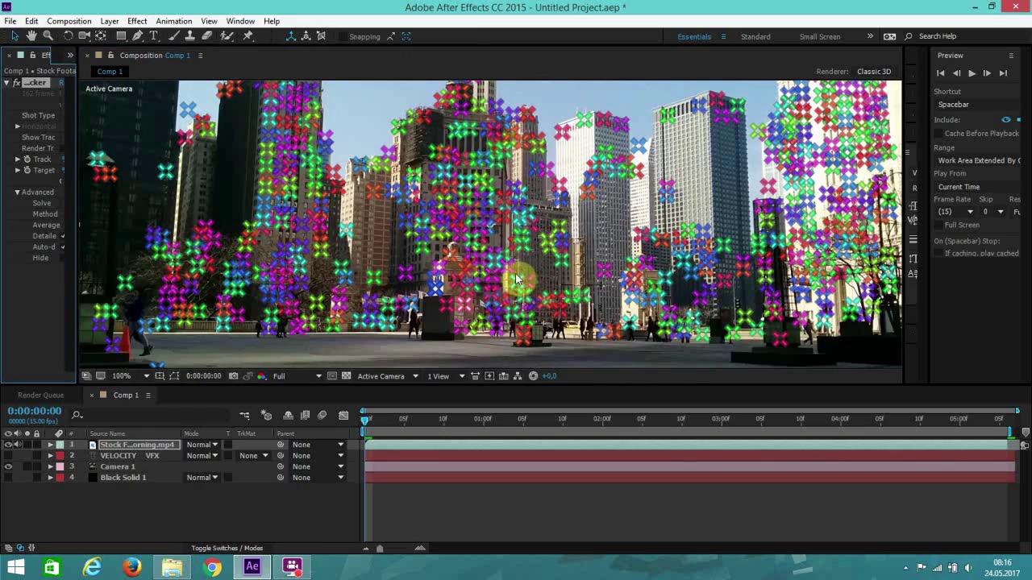
key(comma)
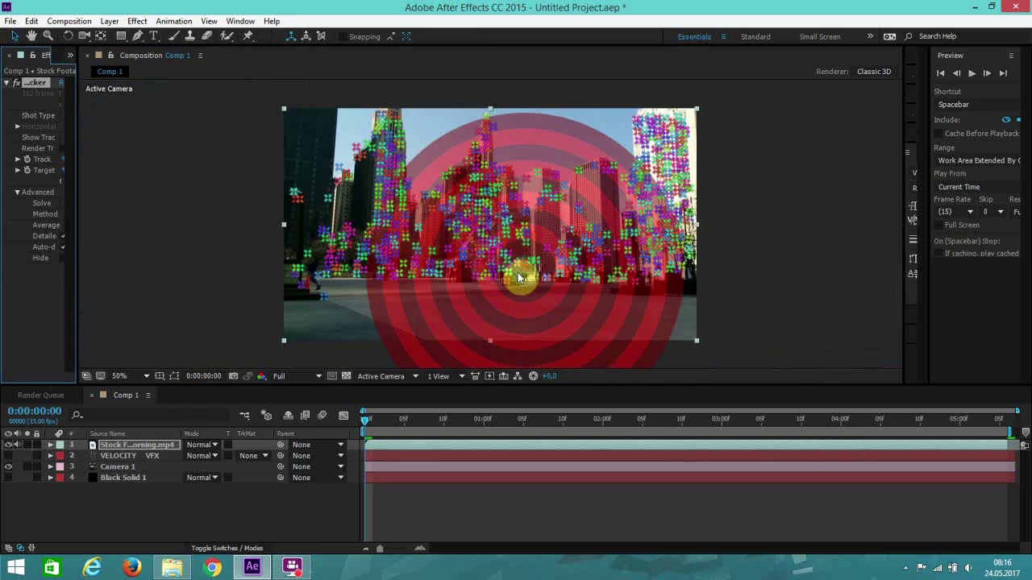
right_click(518, 274)
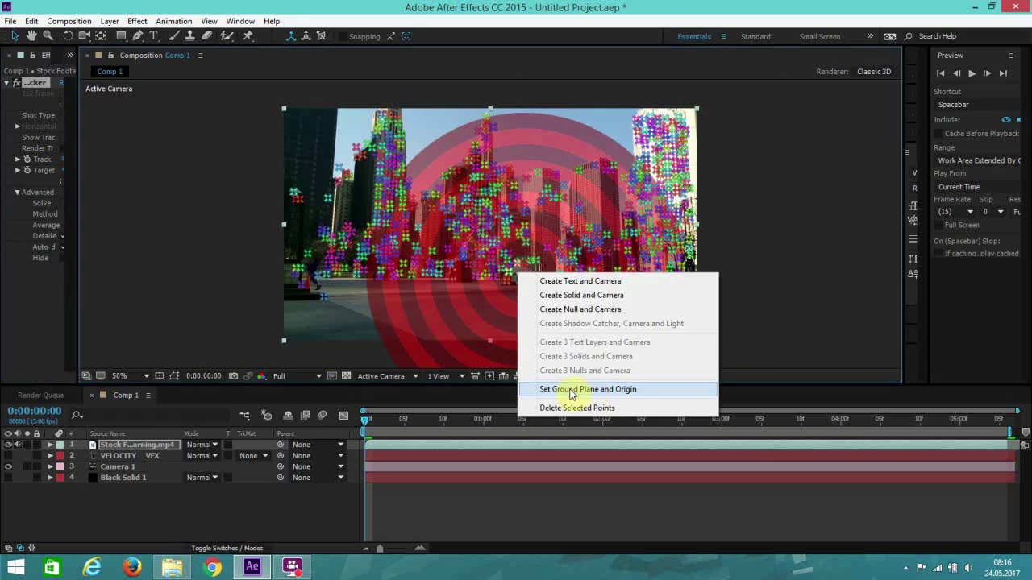
click(625, 395)
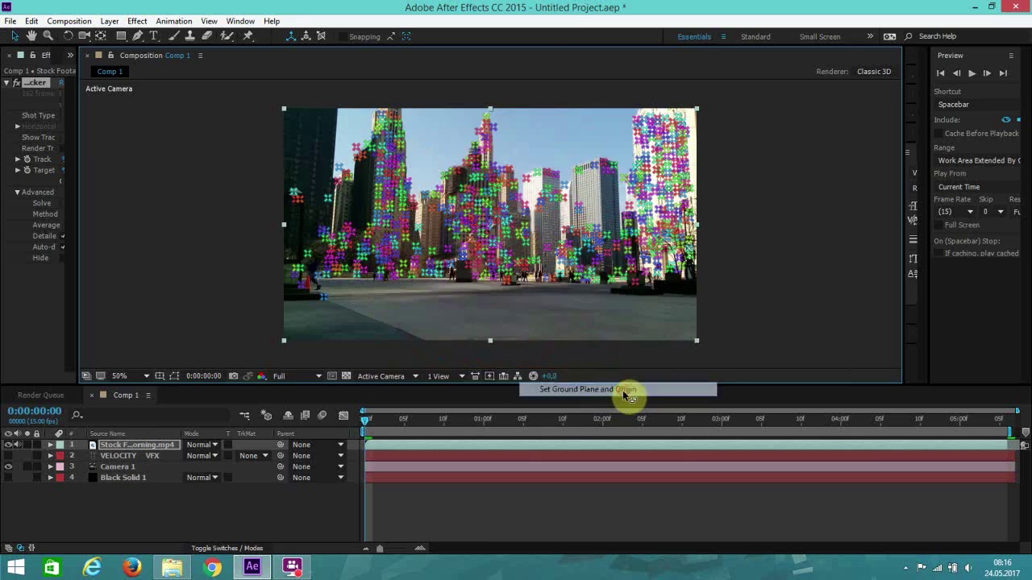
Create a solid and camera from a track point near the middle of the plaza's far edge
scroll(511, 316, up, 2)
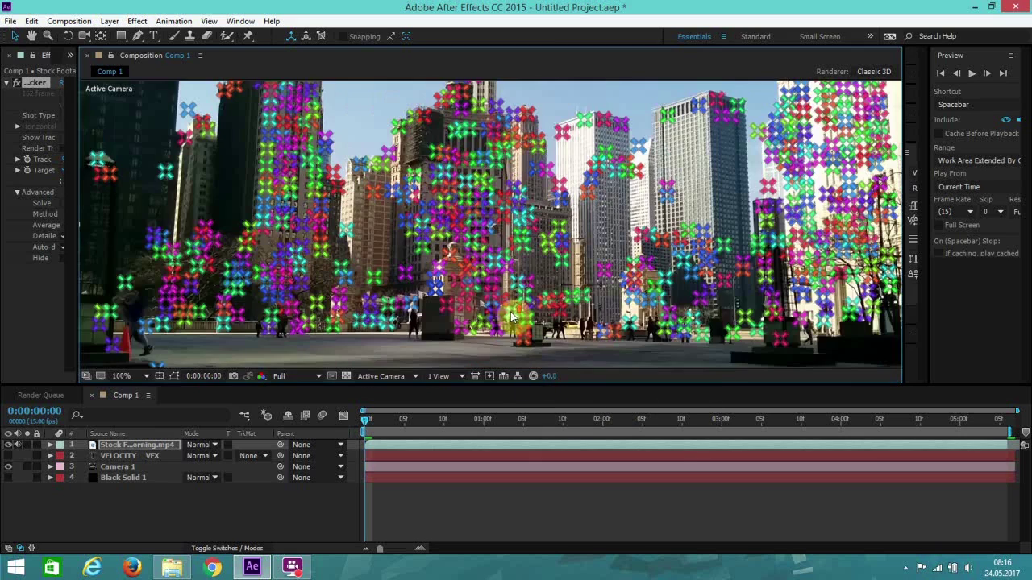
scroll(504, 321, down, 2)
scroll(500, 322, up, 2)
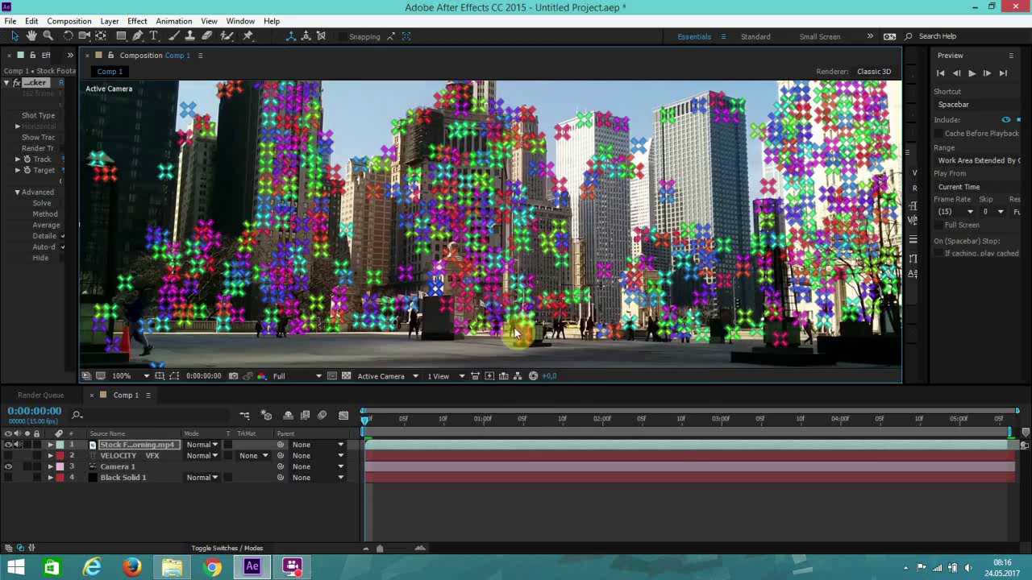
scroll(508, 319, down, 2)
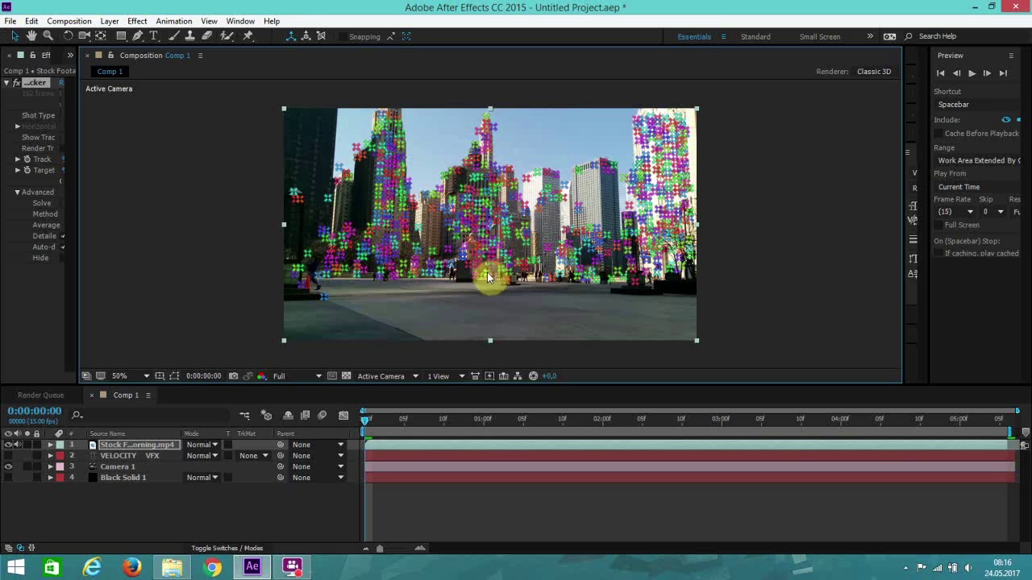
right_click(524, 277)
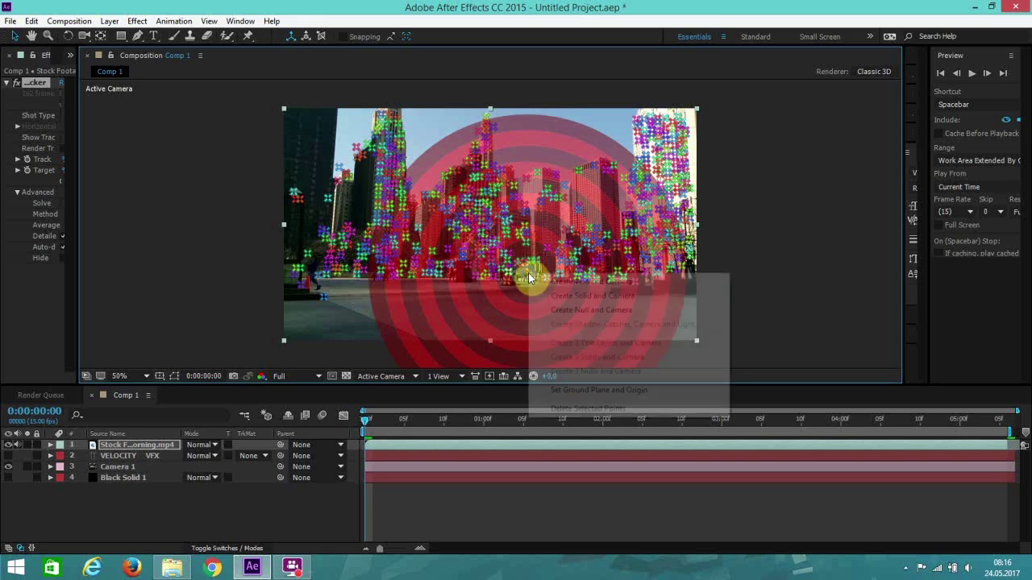
click(607, 299)
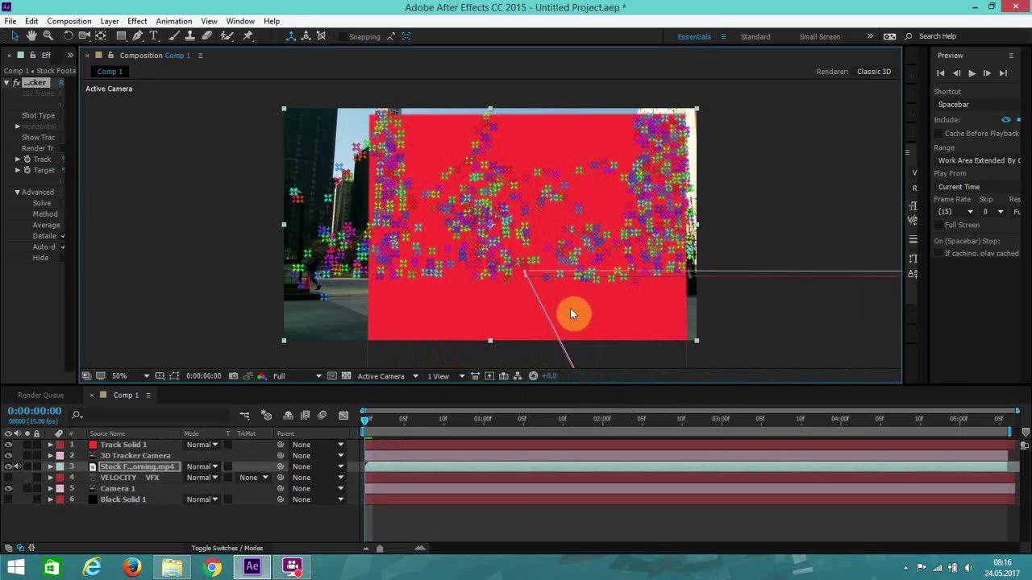
Hide the red track solid layer so it does not cover the footage
click(125, 458)
drag(438, 280, 442, 275)
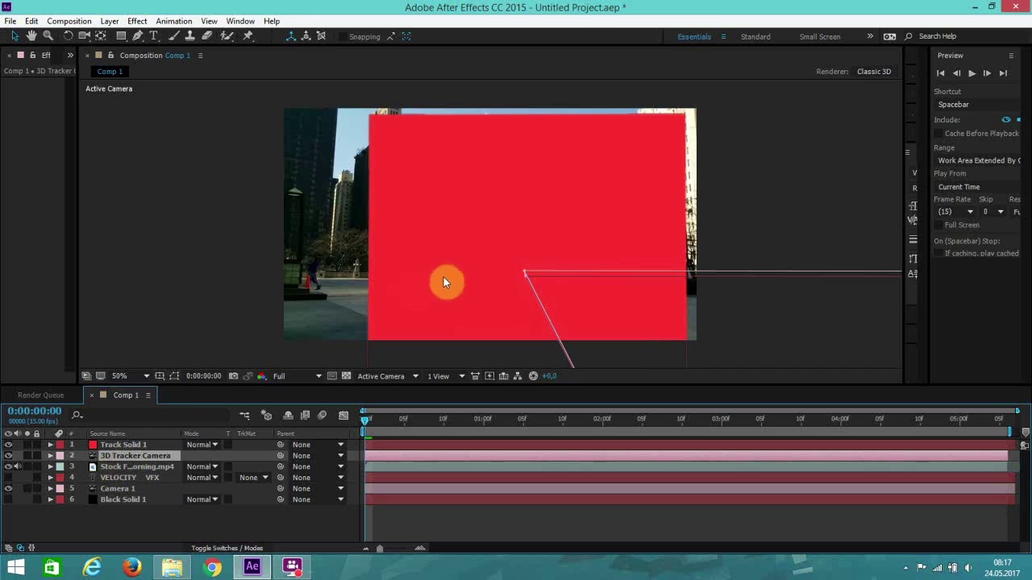
click(125, 444)
click(8, 445)
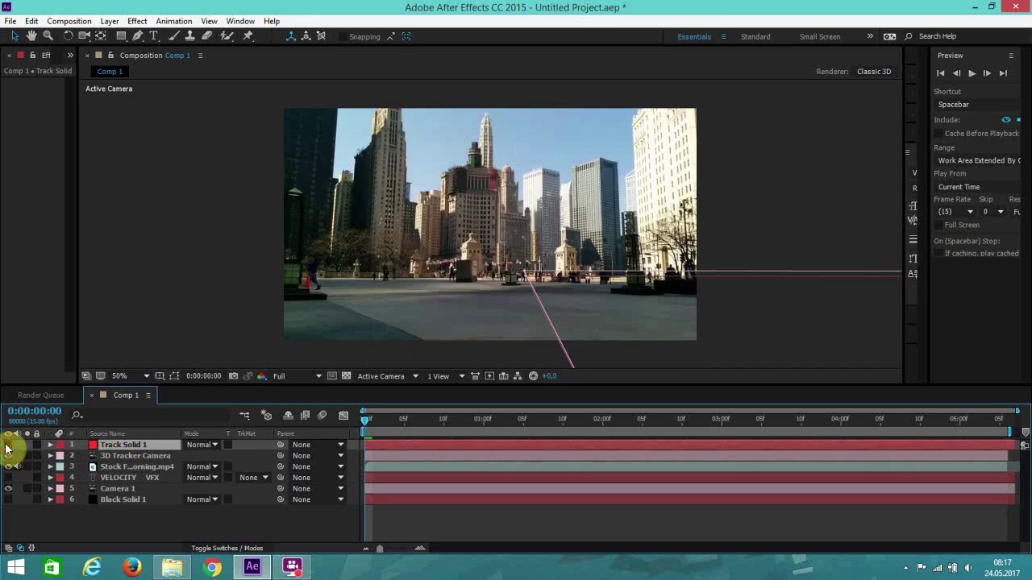
Show the city footage layer's 3D Camera Tracker settings with enough width to read them
click(122, 456)
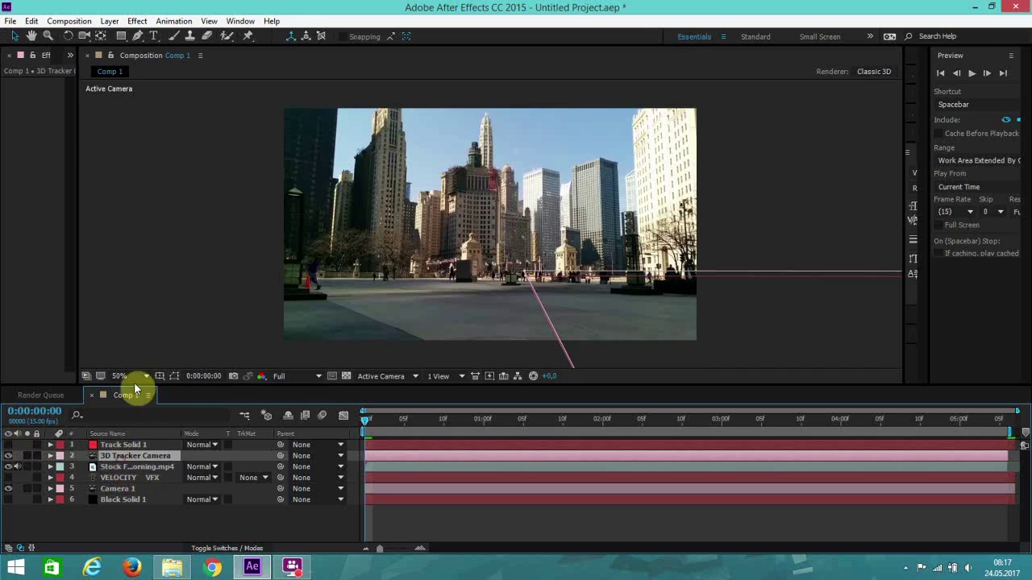
click(133, 467)
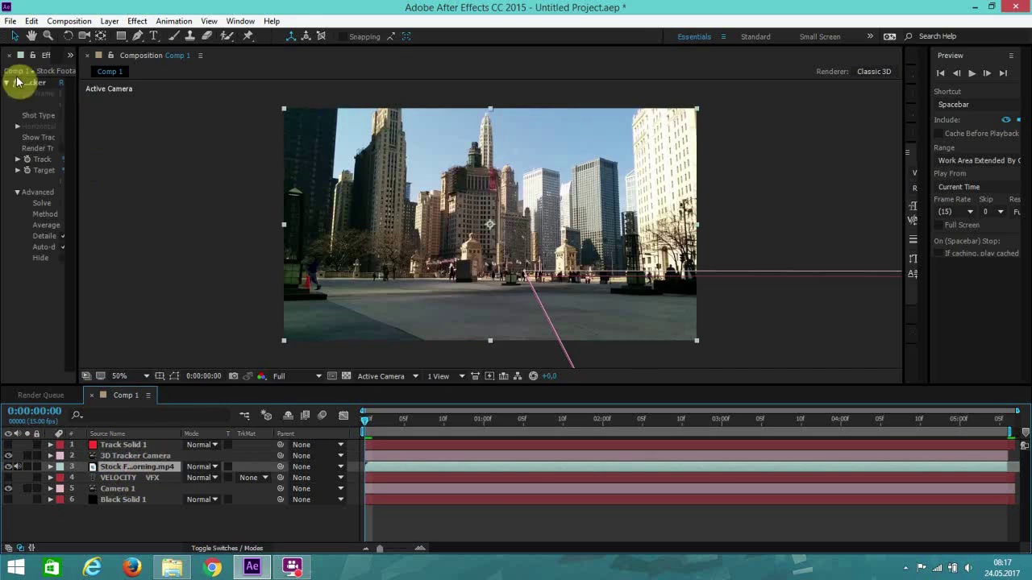
drag(77, 112, 191, 149)
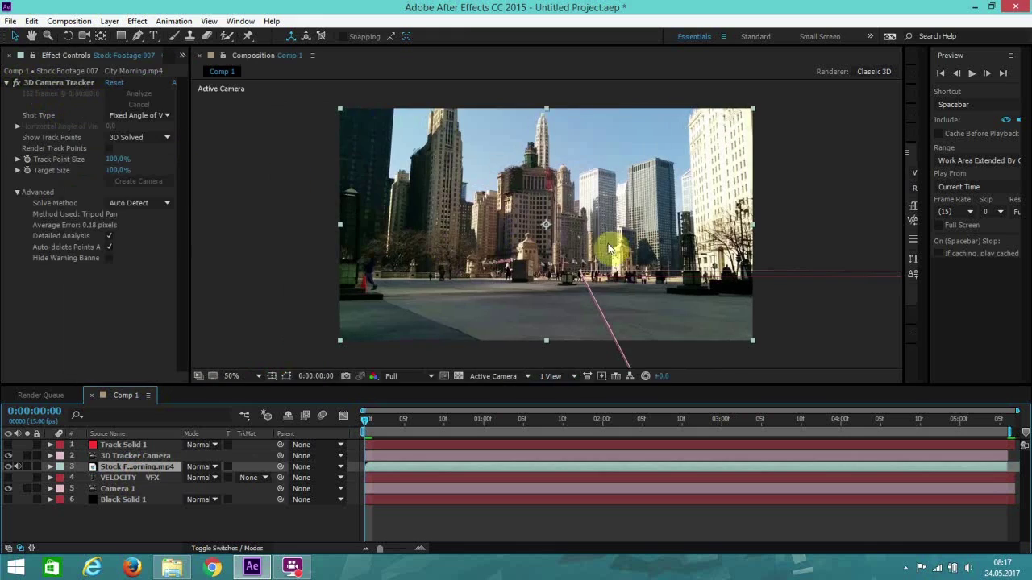
Create another solid from a track point near the middle of the plaza's far edge and hide the new pink track solid layer
click(61, 86)
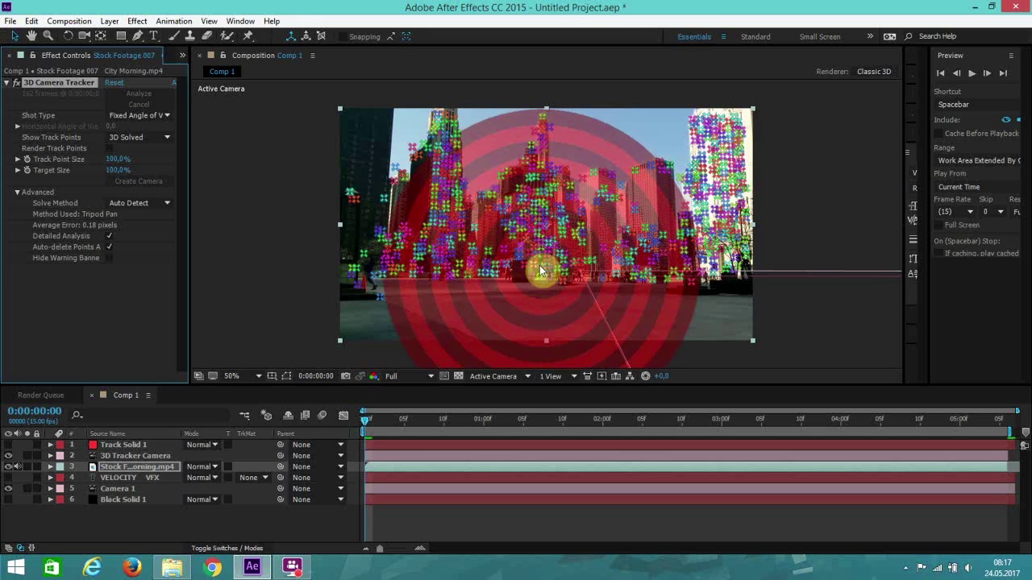
right_click(541, 271)
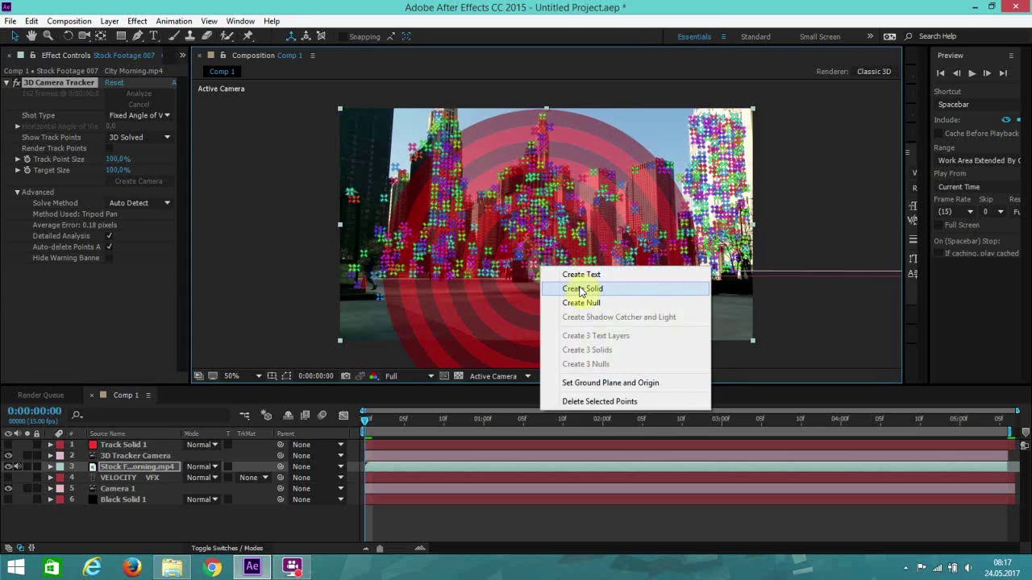
click(581, 288)
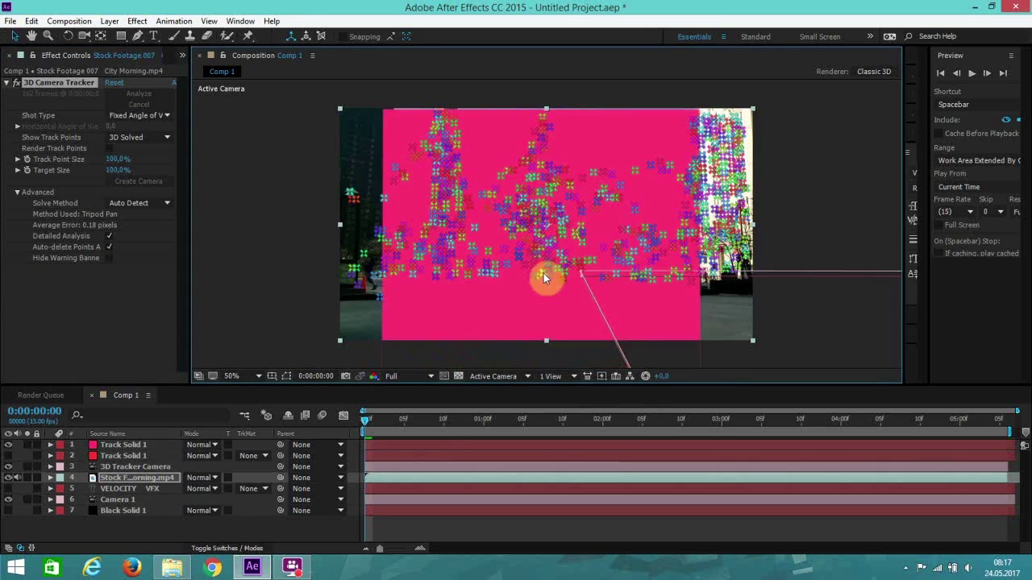
click(113, 444)
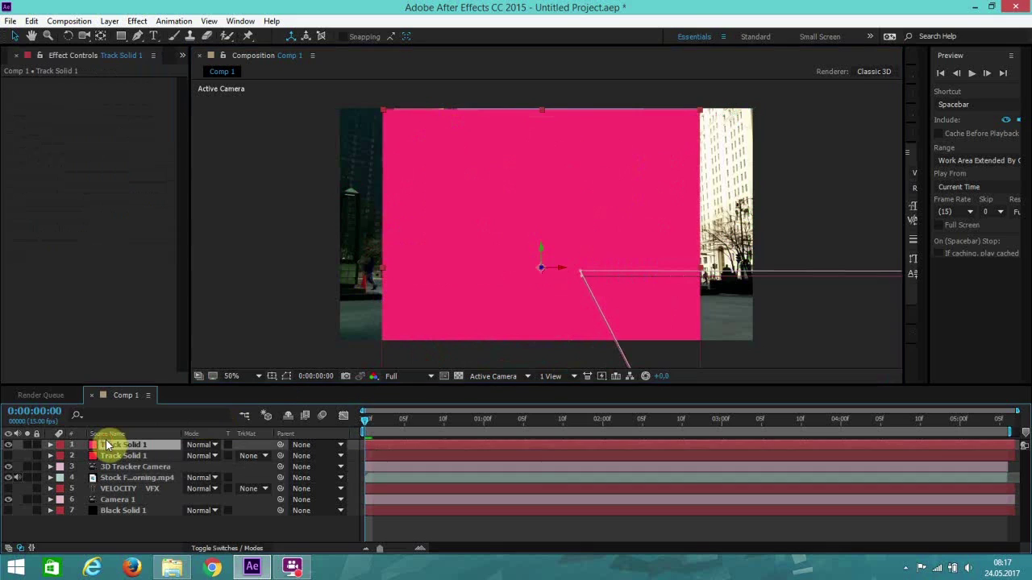
click(8, 445)
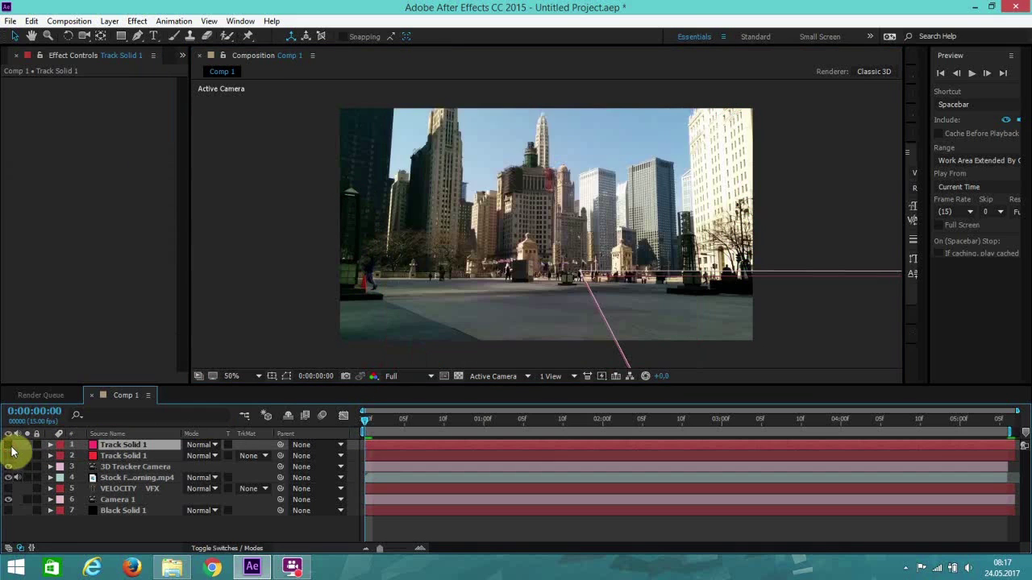
Remove the Element effect from the Black Solid 1 layer and delete that layer from the composition
click(117, 512)
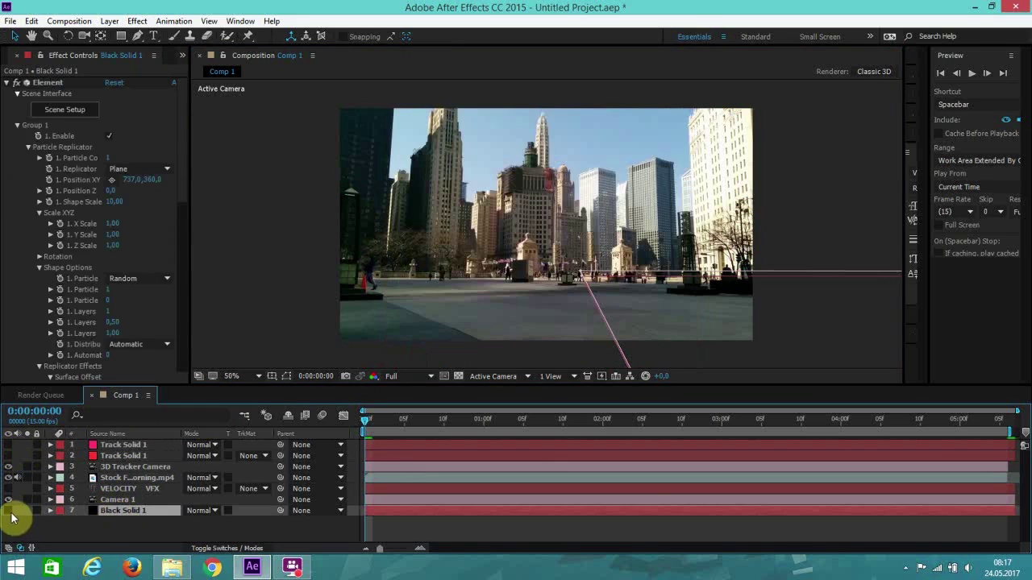
click(7, 82)
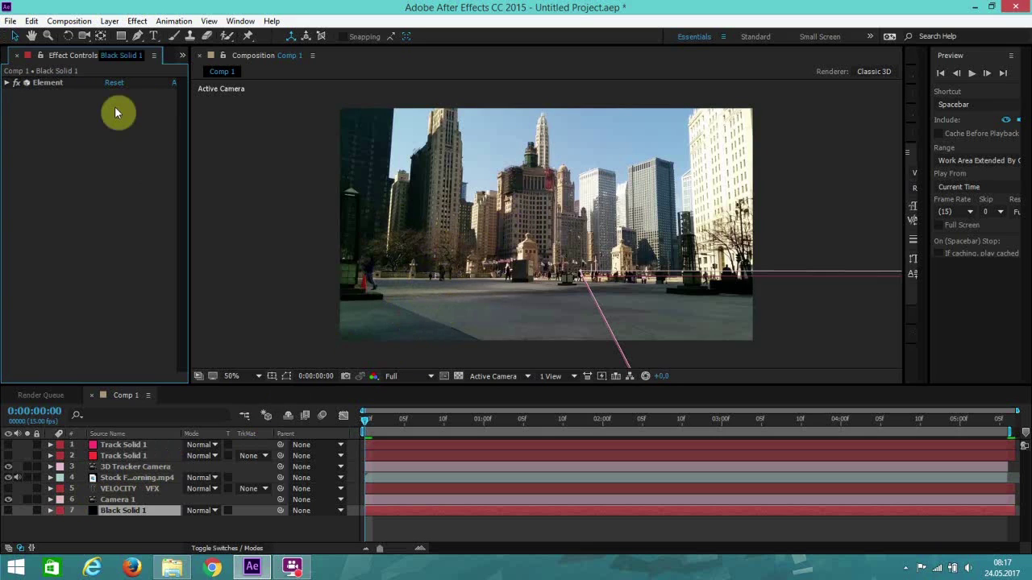
click(26, 84)
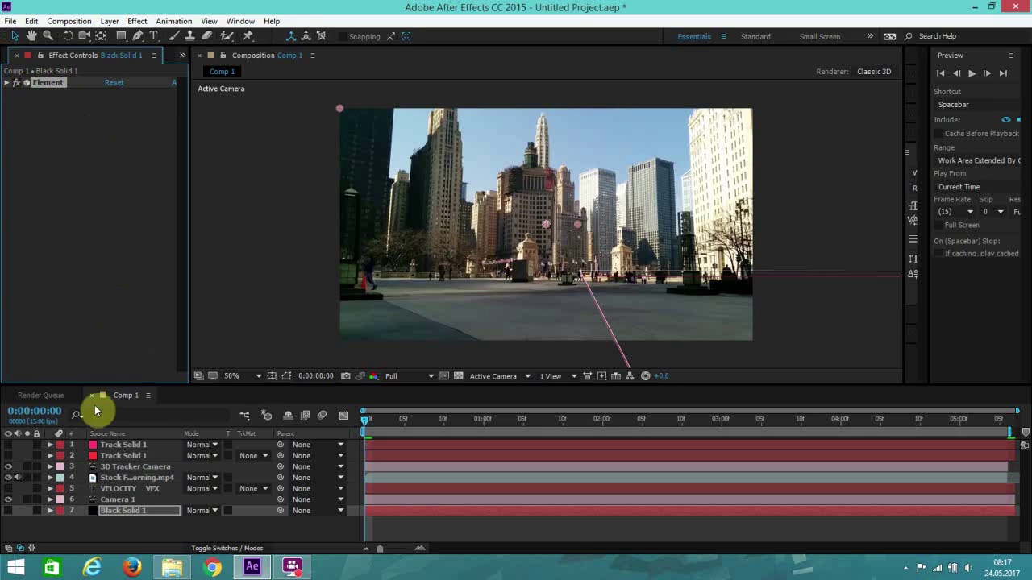
click(7, 512)
click(118, 516)
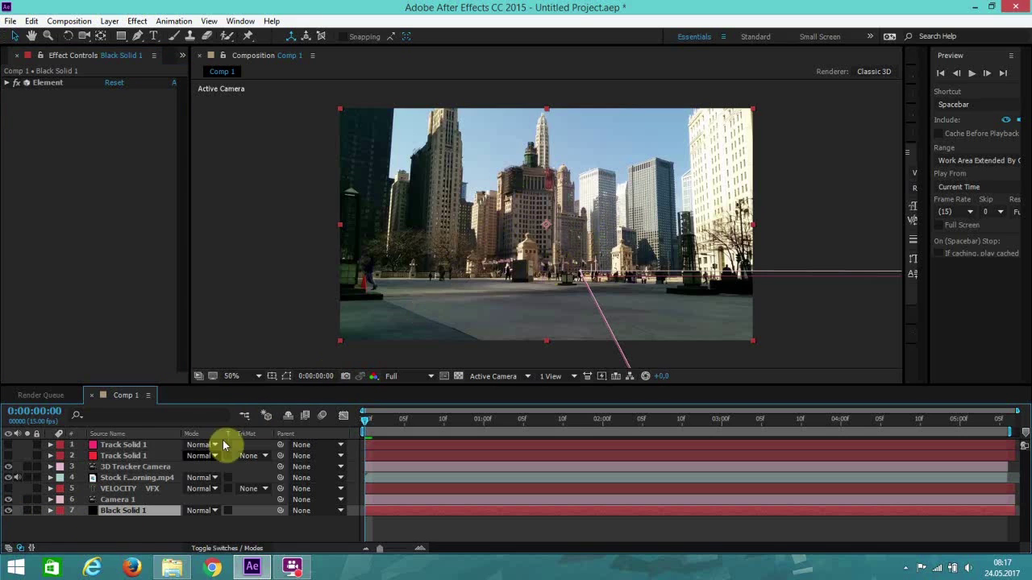
click(11, 85)
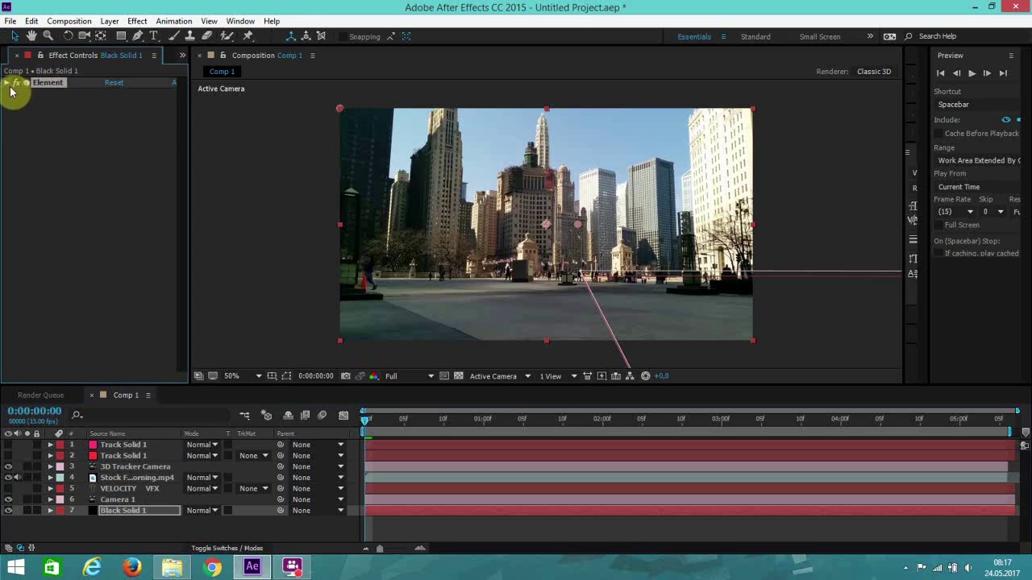
click(6, 83)
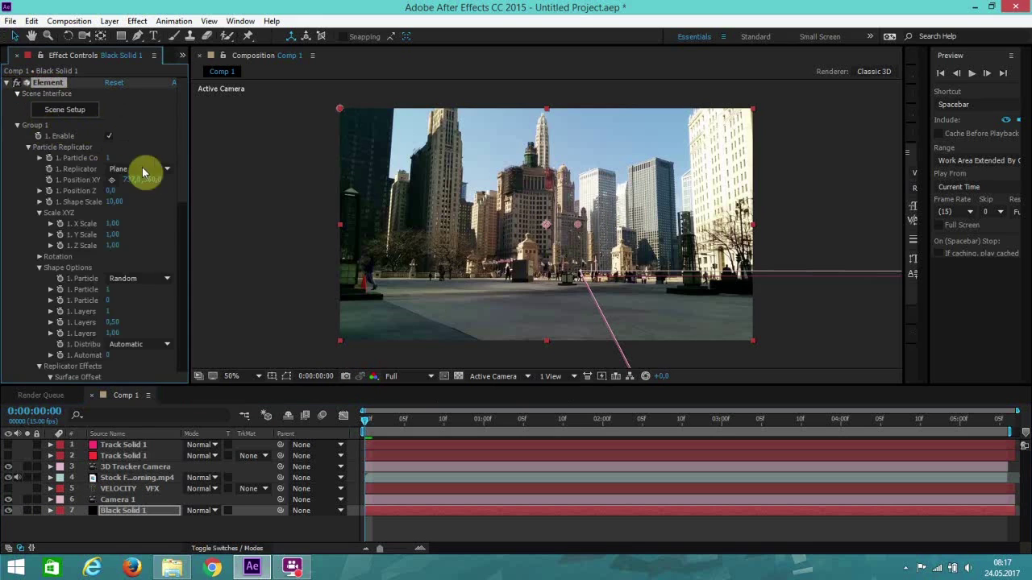
drag(181, 172, 190, 140)
click(8, 83)
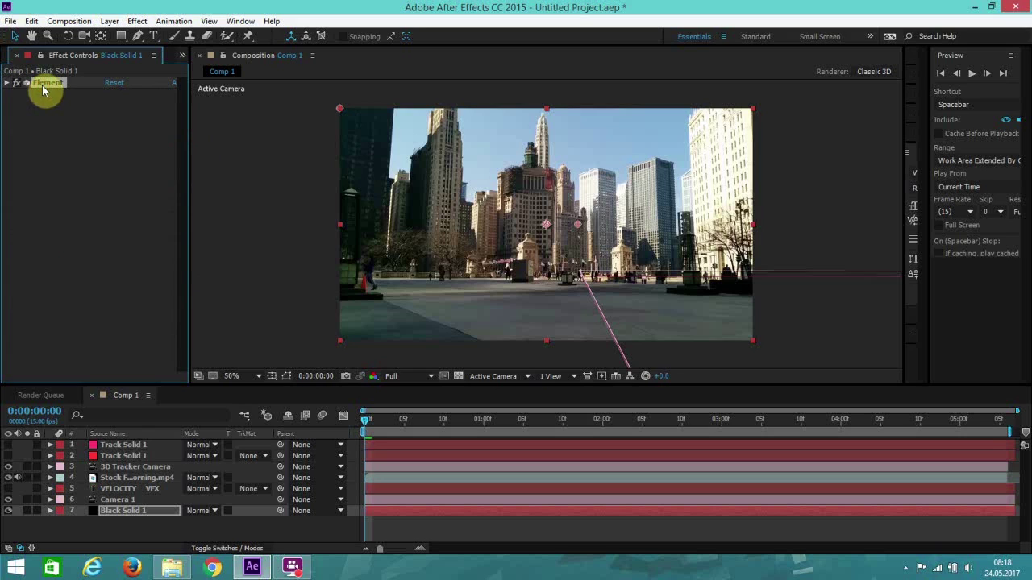
key(Delete)
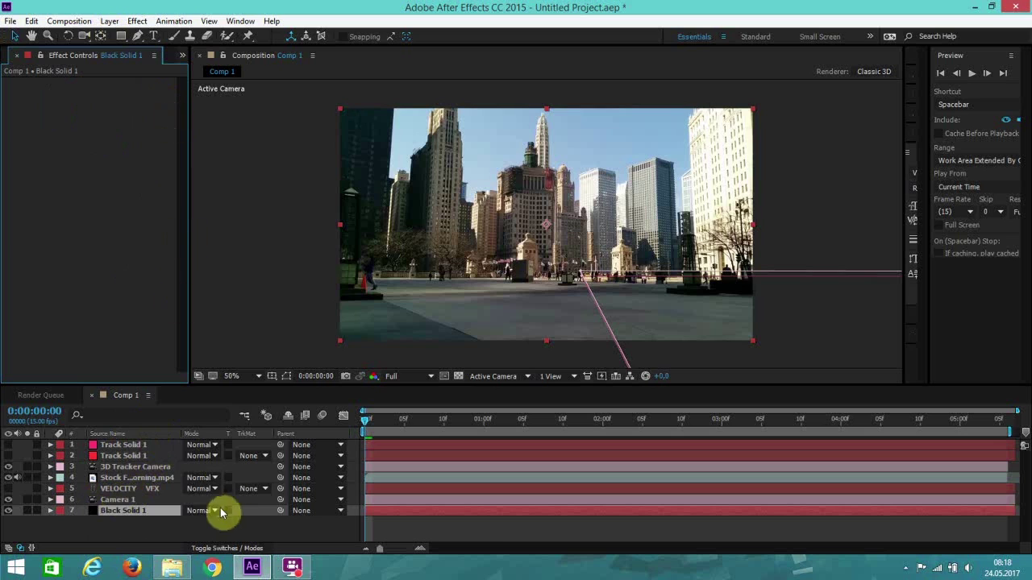
click(121, 513)
key(Delete)
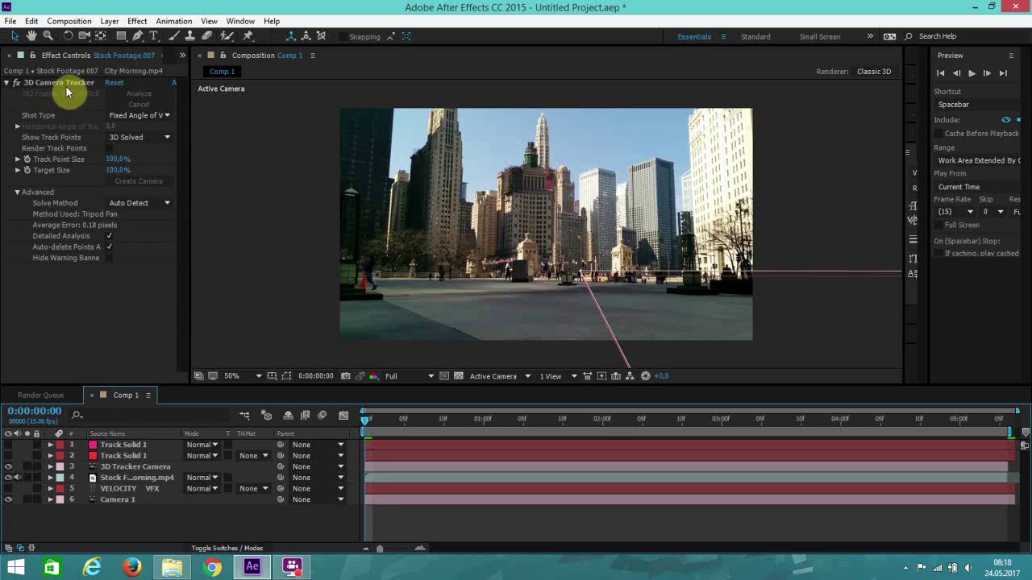
Create a new black solid layer and apply Video Copilot's Element effect to it
click(6, 83)
click(110, 21)
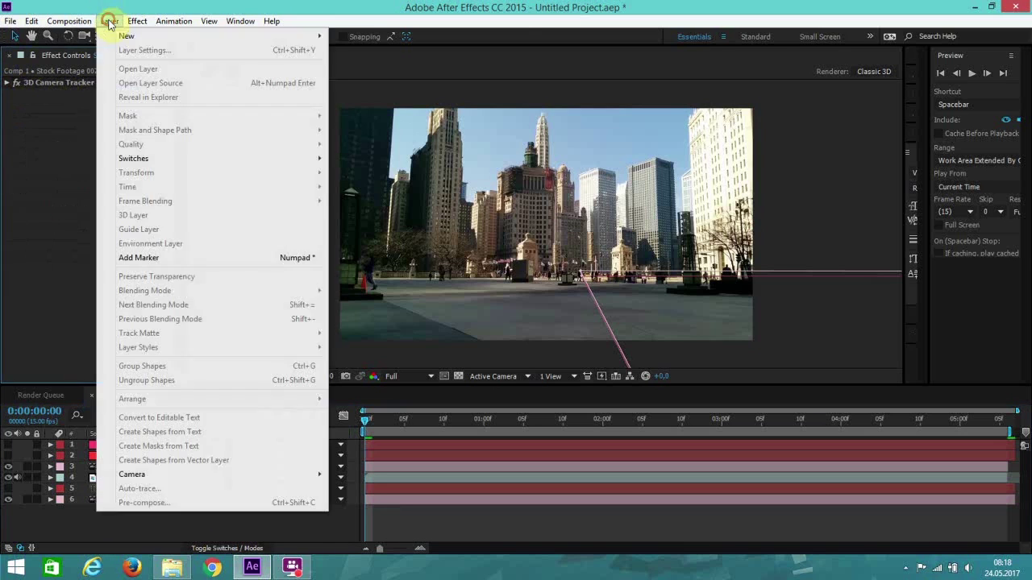
mouse_move(126, 36)
click(375, 50)
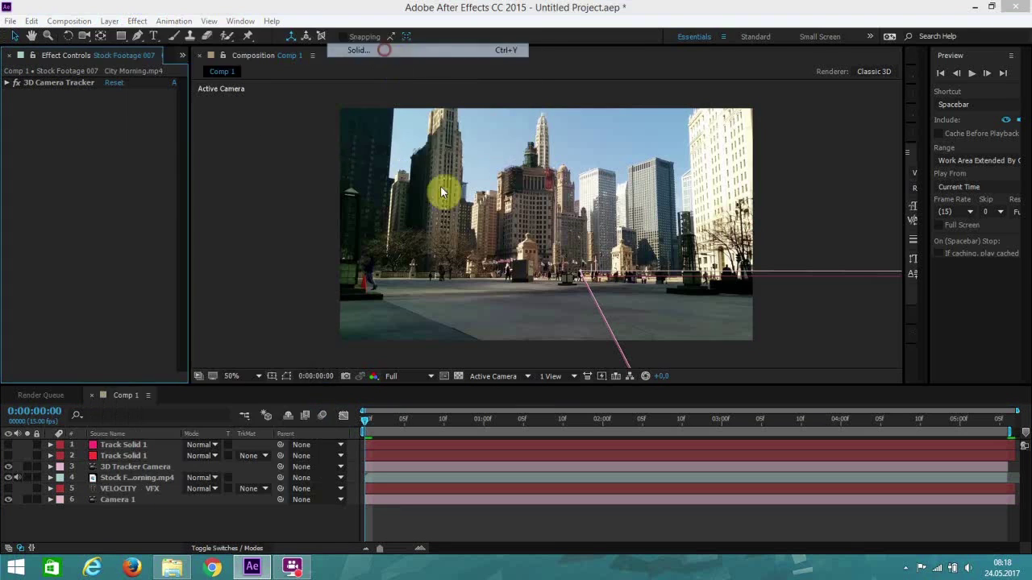
click(427, 396)
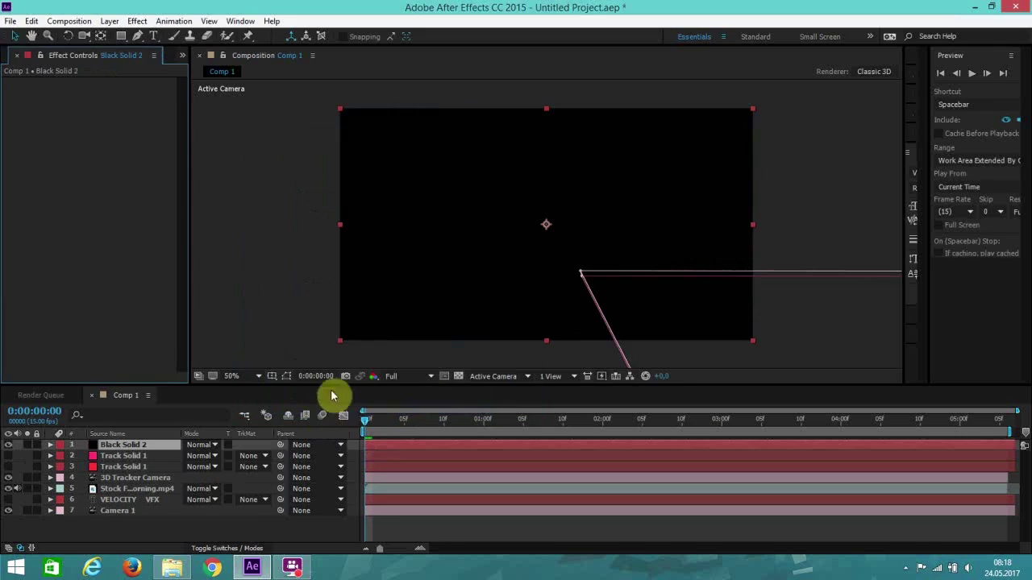
click(139, 22)
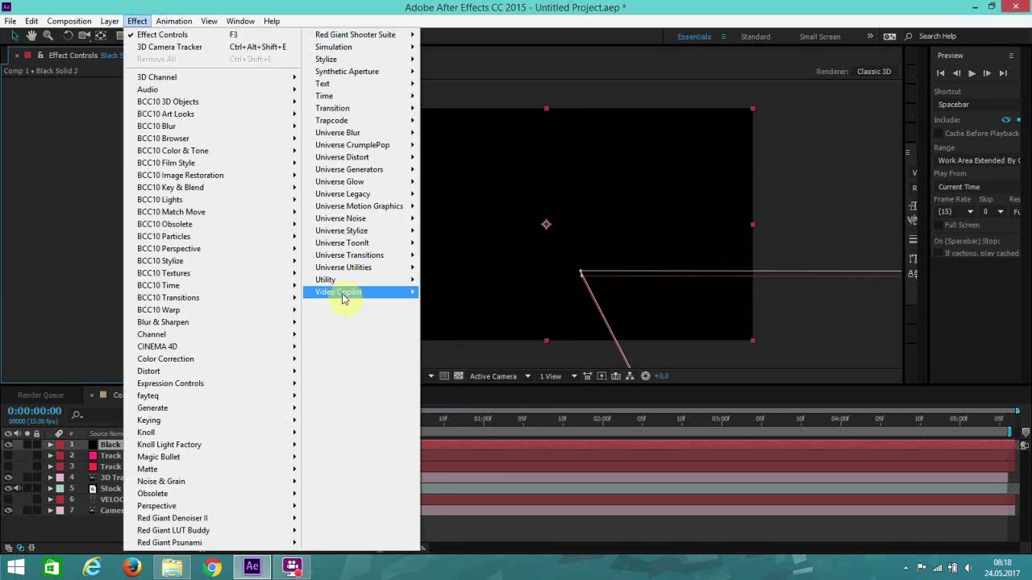
mouse_move(342, 292)
click(440, 294)
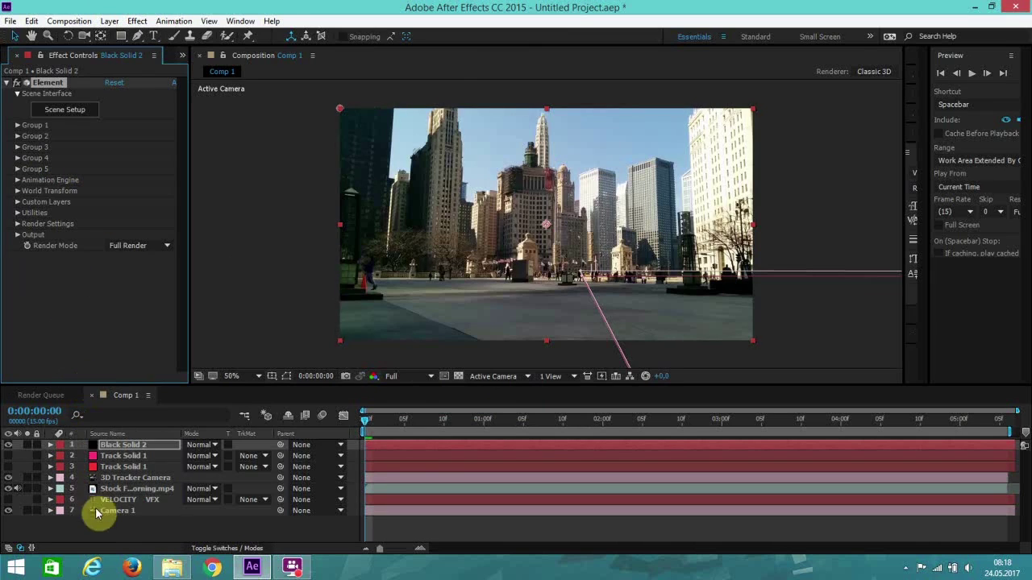
Make the VELOCITY VFX text layer visible and move it directly above the city footage layer
click(122, 501)
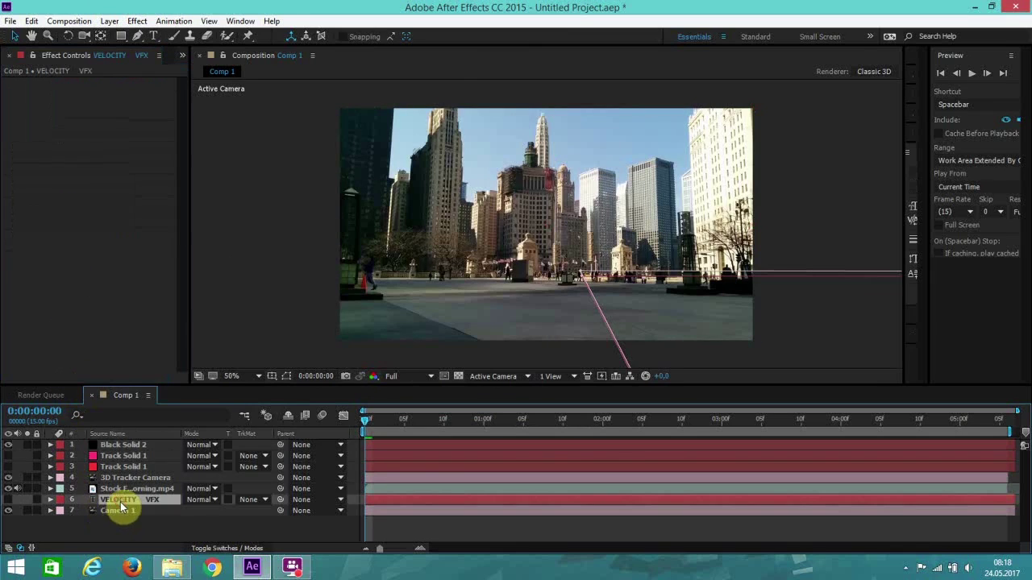
click(9, 500)
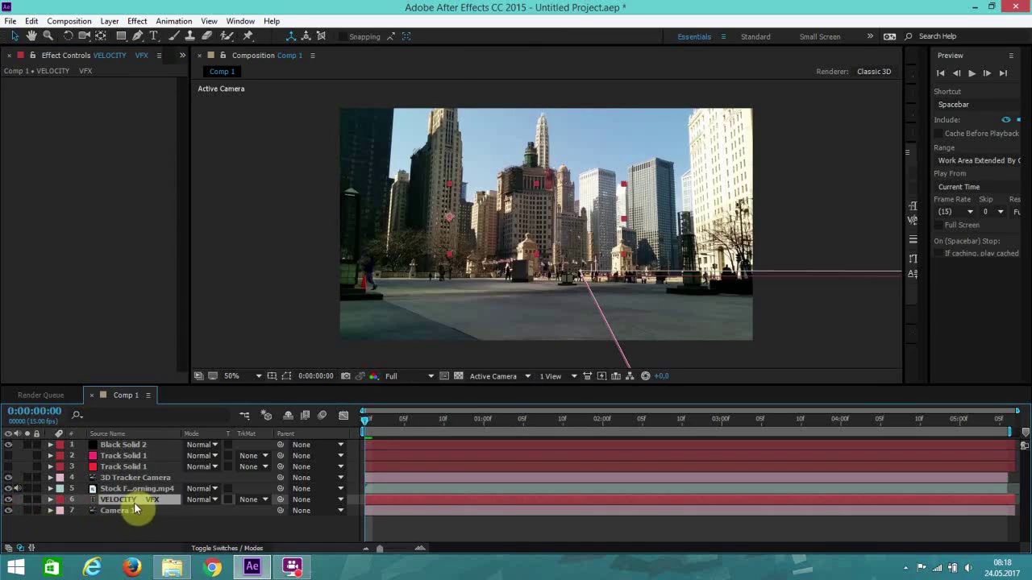
click(108, 21)
mouse_move(141, 40)
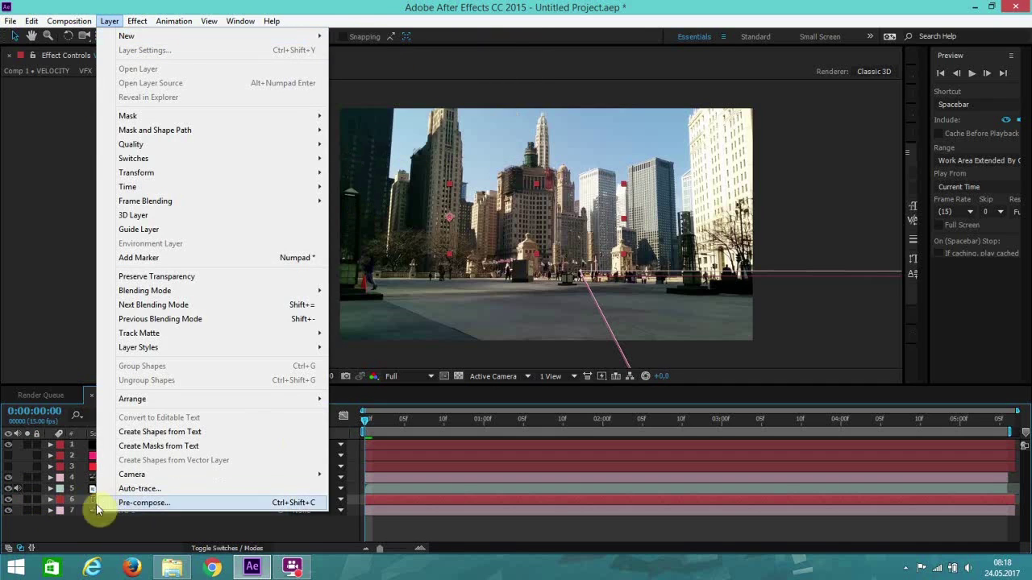
click(120, 531)
click(114, 501)
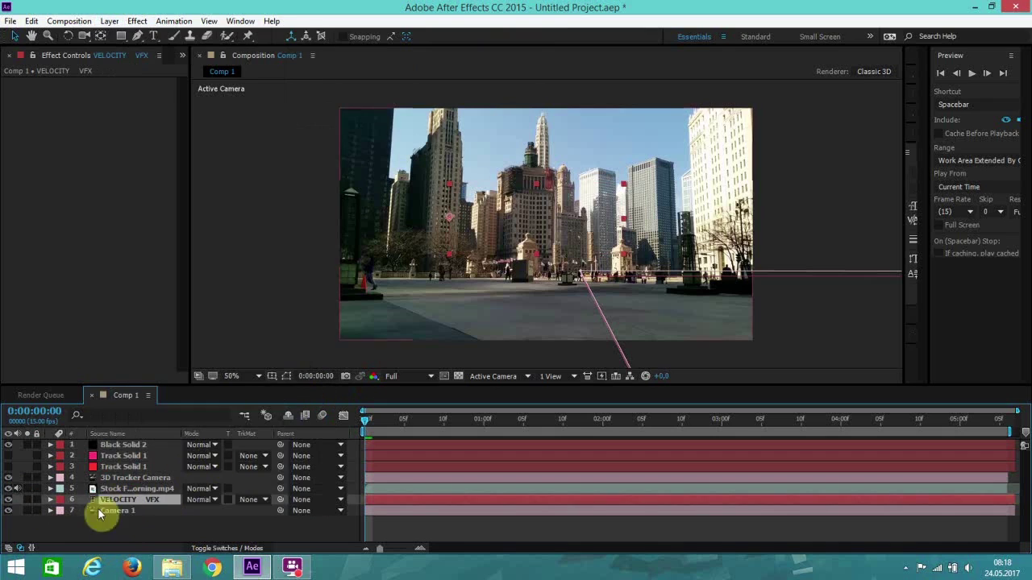
drag(117, 501, 117, 488)
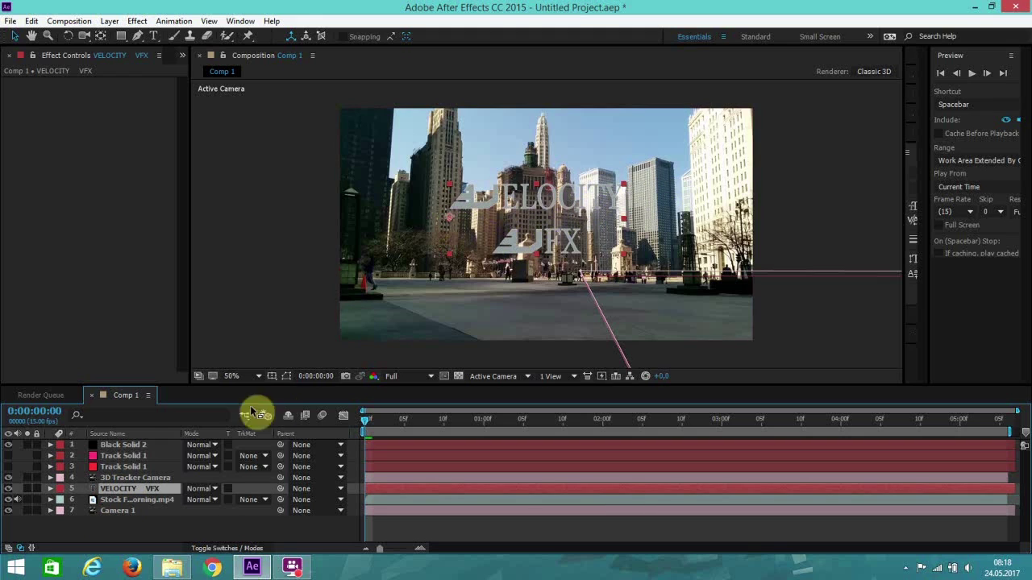
Set the Group 1 particle replicator shape to Plane in the new black solid's Element effect
click(113, 444)
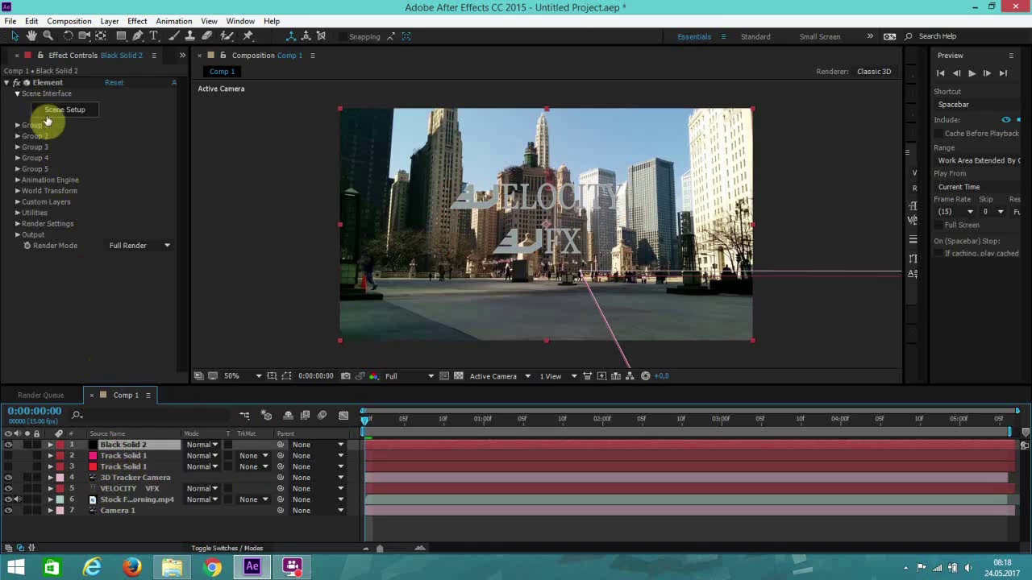
click(17, 126)
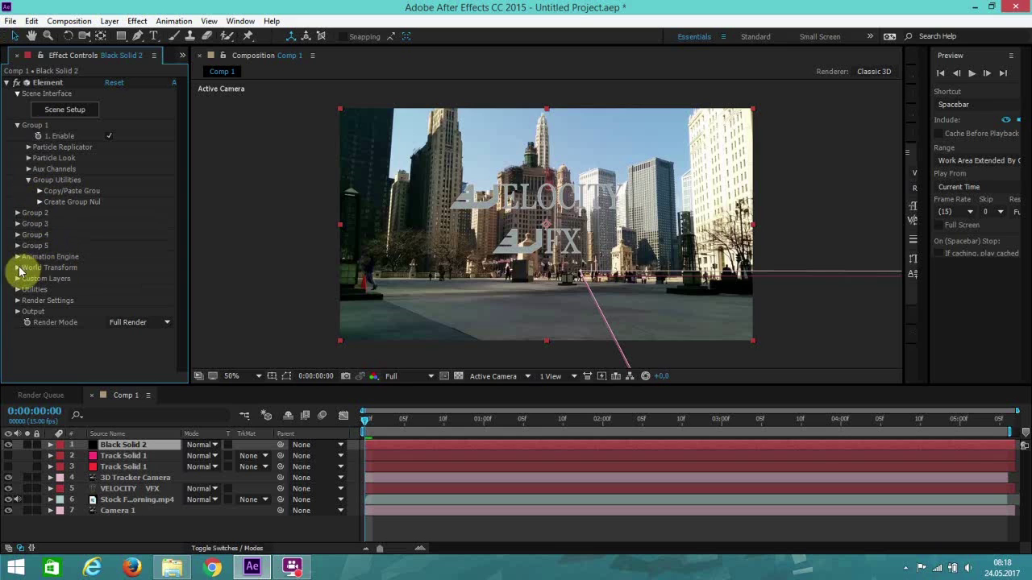
click(28, 148)
click(134, 167)
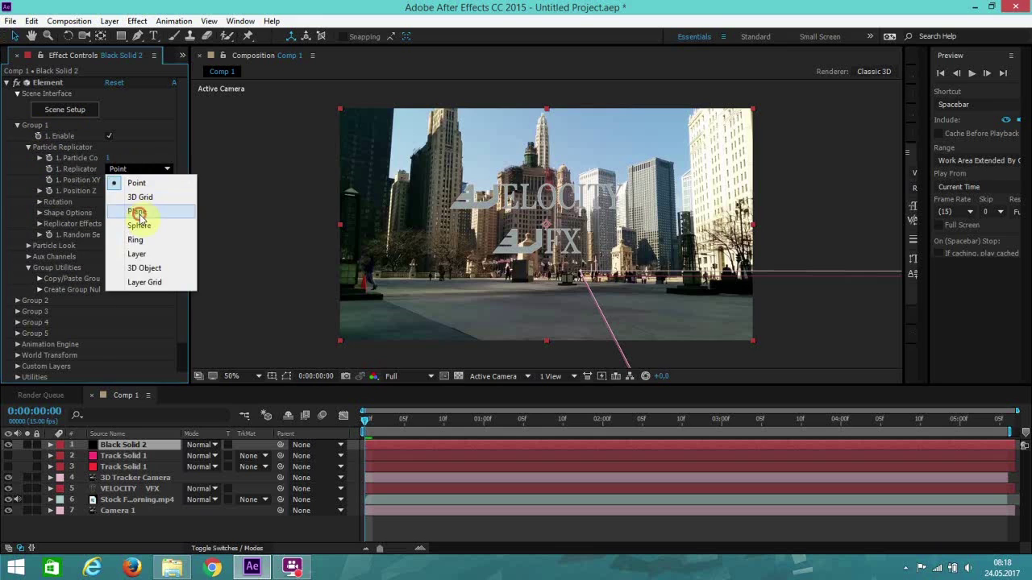
click(139, 211)
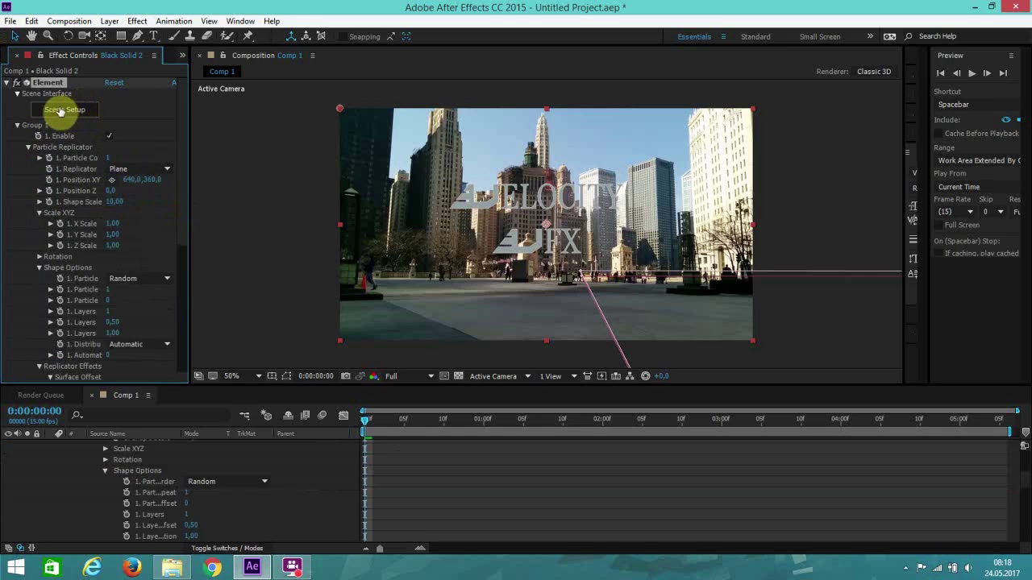
Add an extrusion model to Group 1 in Element's Scene Setup and accept the scene
click(17, 94)
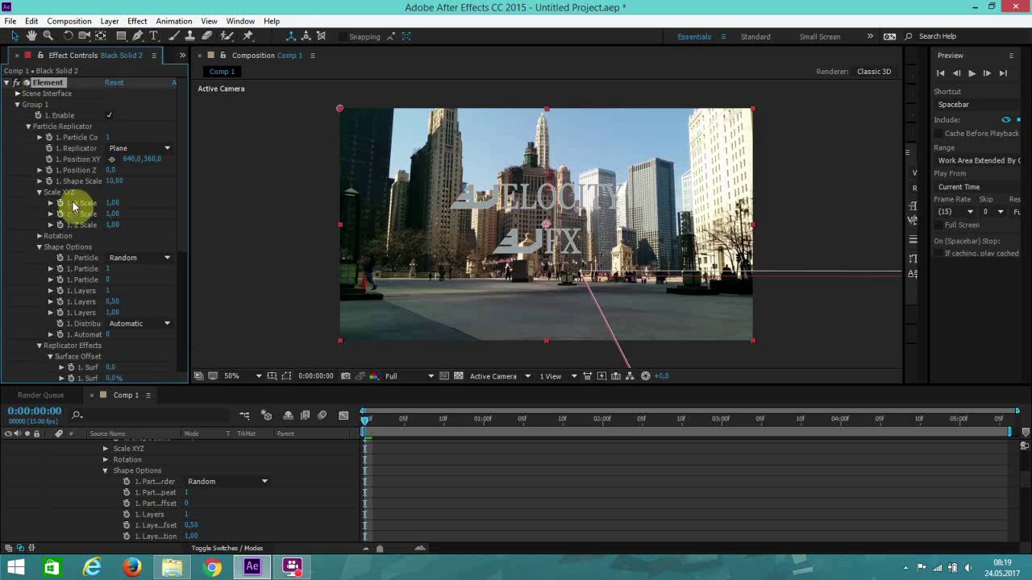
scroll(84, 262, down, 3)
scroll(84, 265, down, 2)
scroll(80, 258, up, 6)
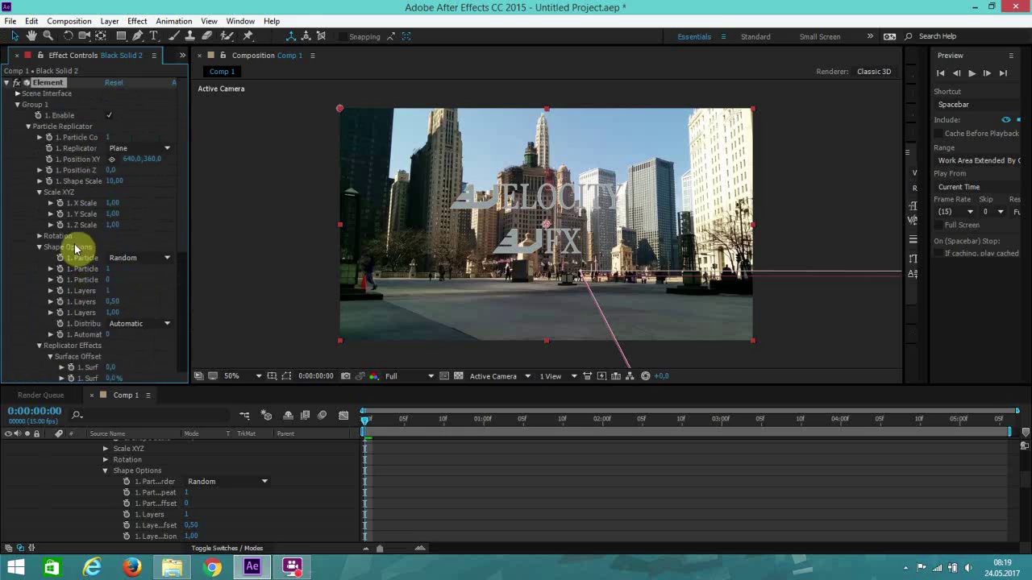
click(18, 94)
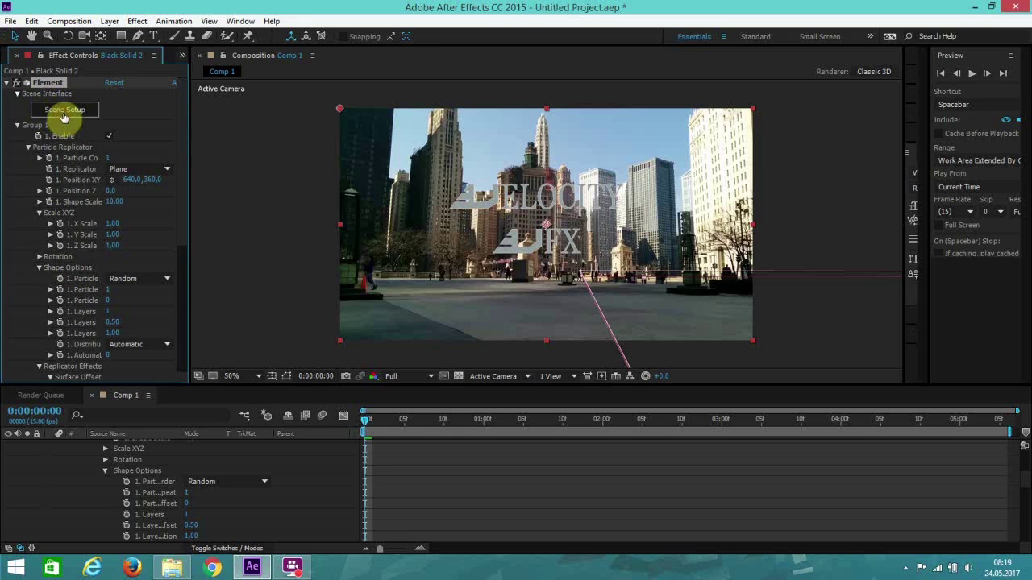
click(64, 110)
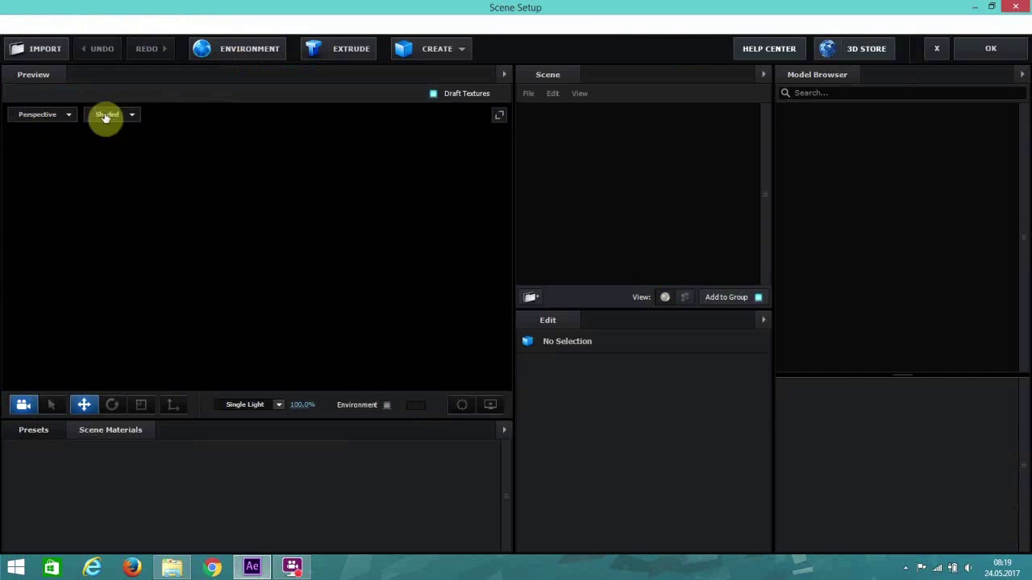
click(351, 51)
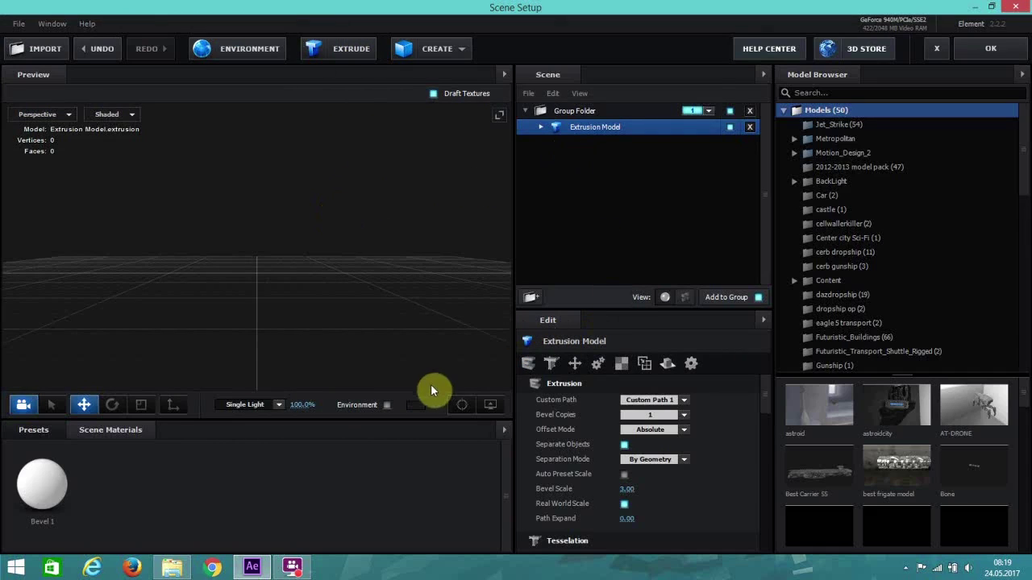
click(990, 54)
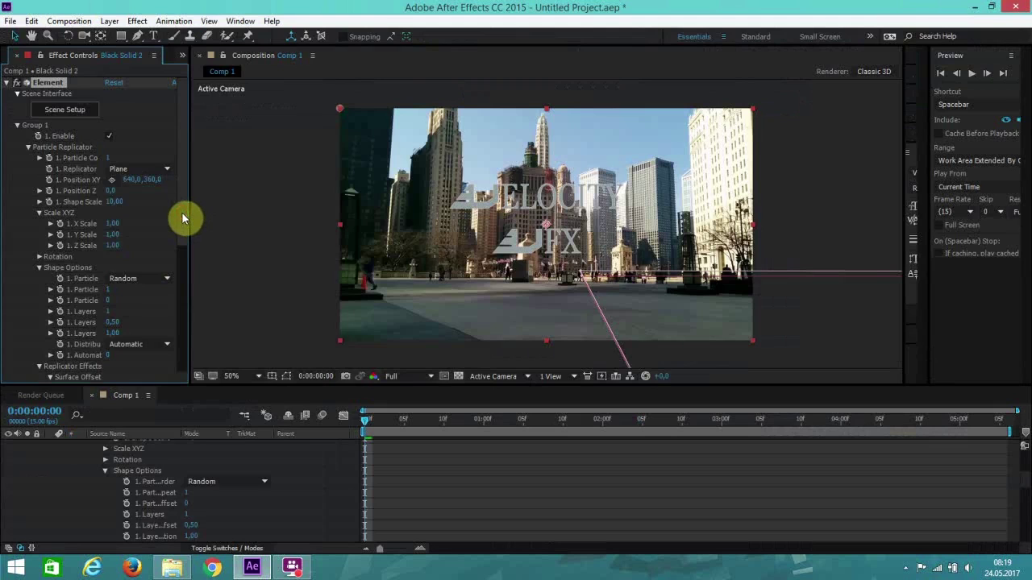
Set Path Layer 1 under Custom Text and Masks to the VELOCITY VFX layer in Black Solid 2's Element effect
scroll(182, 242, down, 5)
scroll(173, 328, down, 2)
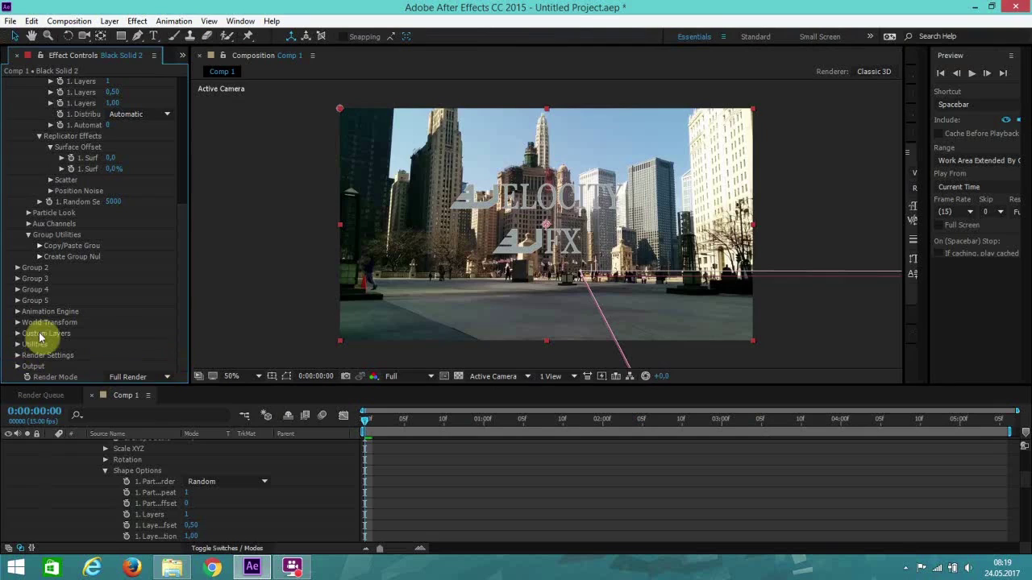
click(17, 333)
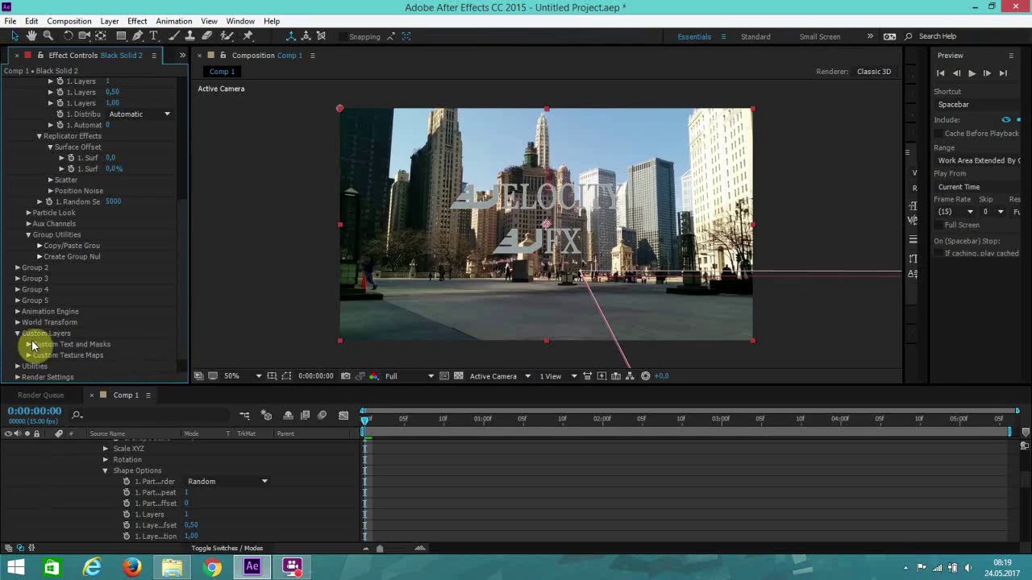
scroll(64, 351, down, 1)
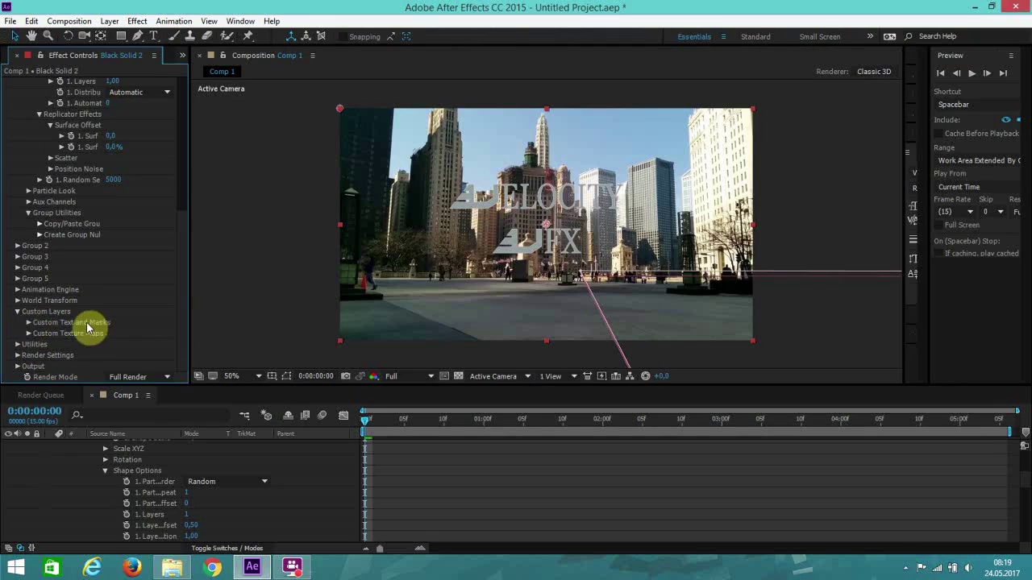
click(29, 323)
scroll(115, 242, down, 3)
scroll(156, 502, up, 5)
click(51, 446)
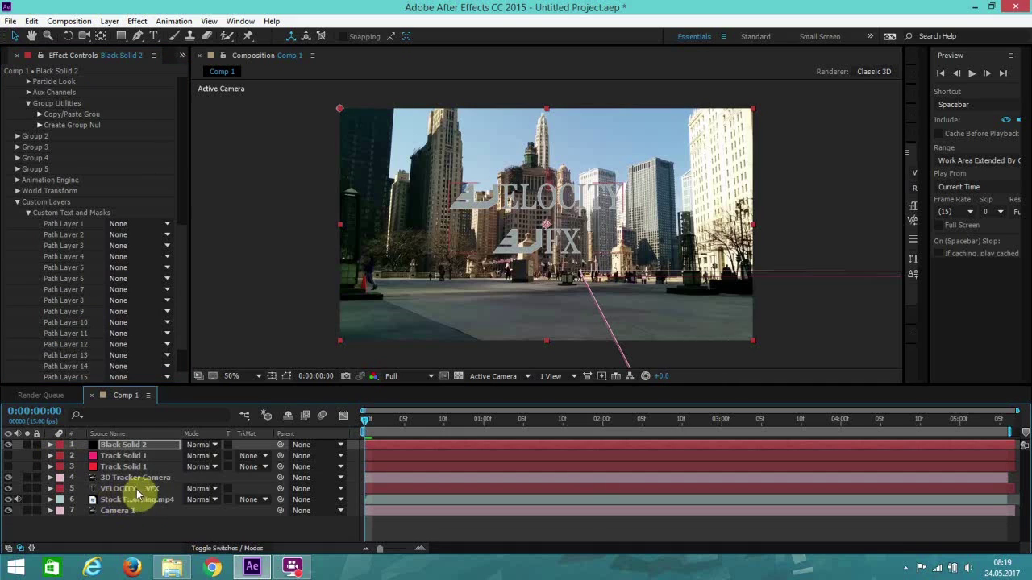
click(127, 489)
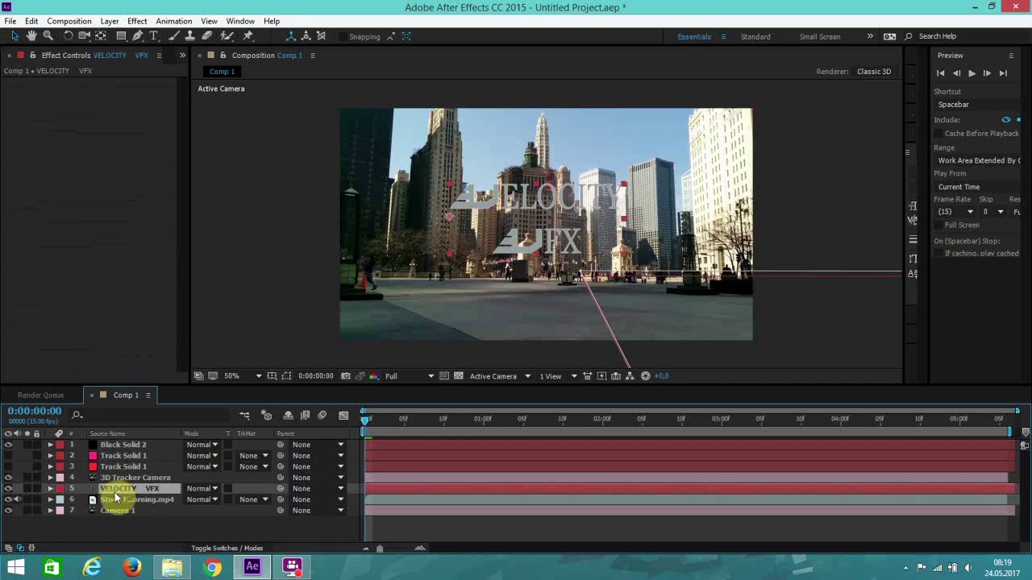
click(125, 445)
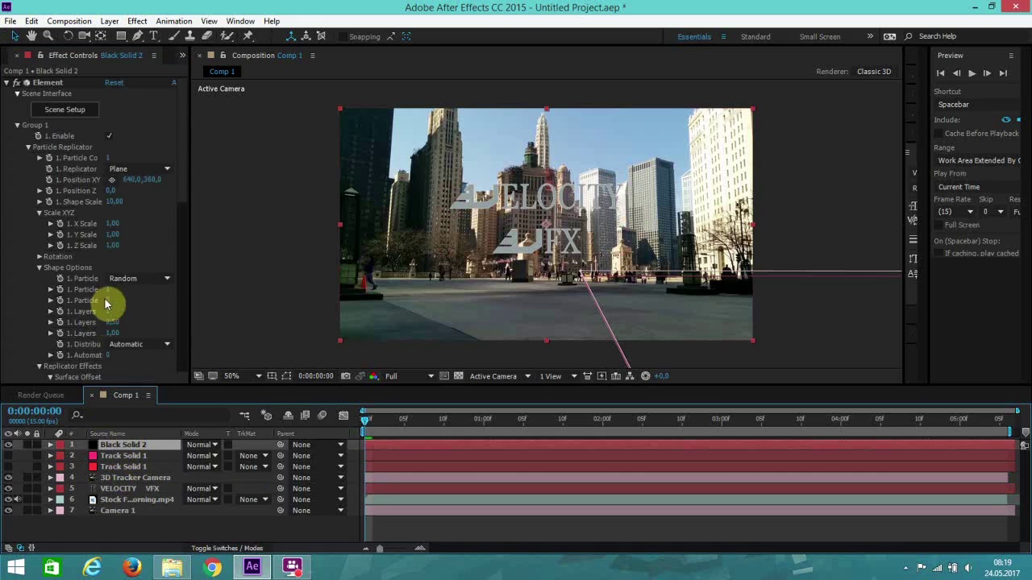
scroll(113, 306, down, 3)
scroll(146, 309, down, 10)
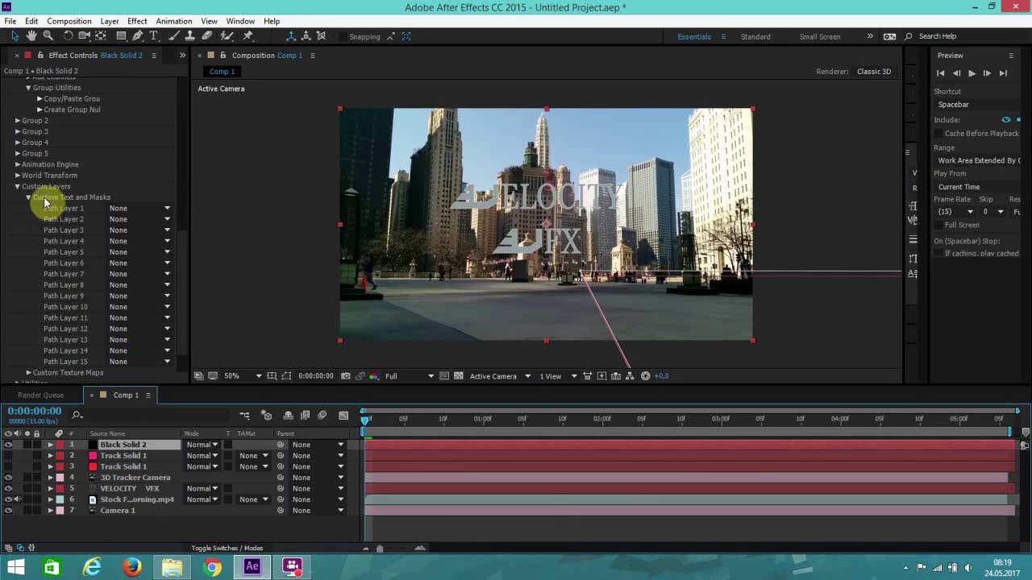
click(141, 207)
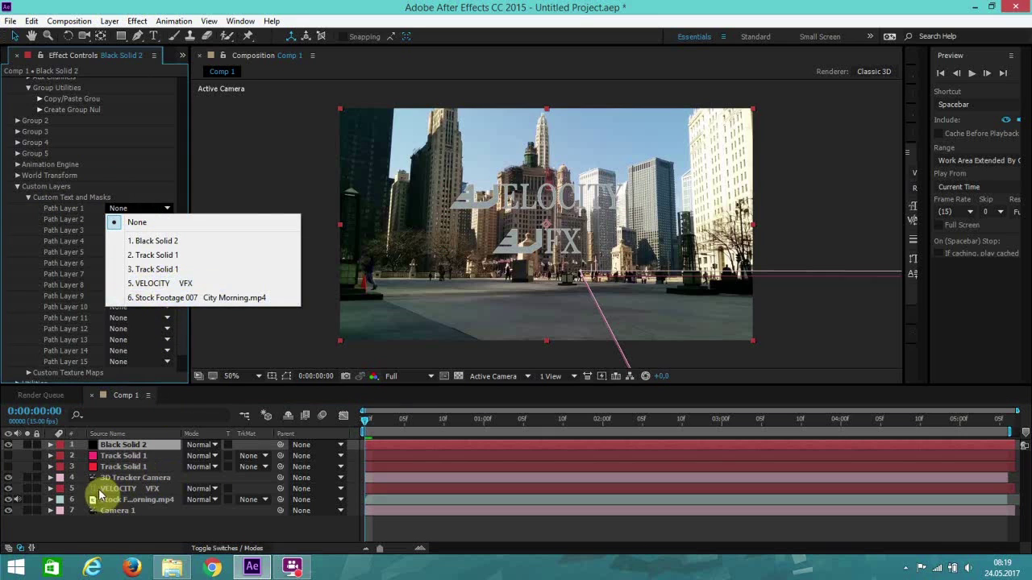
click(153, 284)
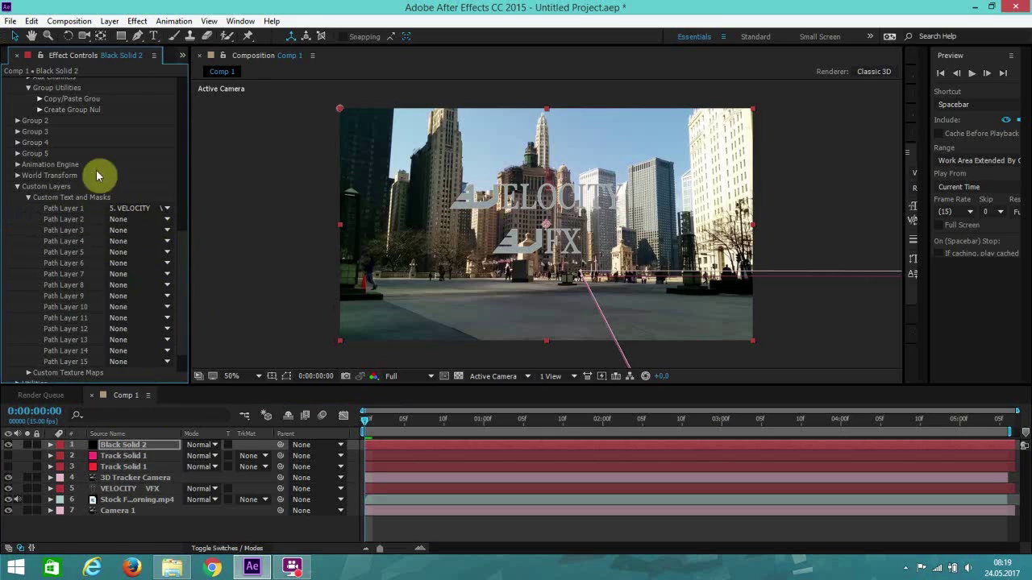
Open Element's Scene Setup and inspect the extruded VELOCITY VFX model in the preview
scroll(96, 175, up, 10)
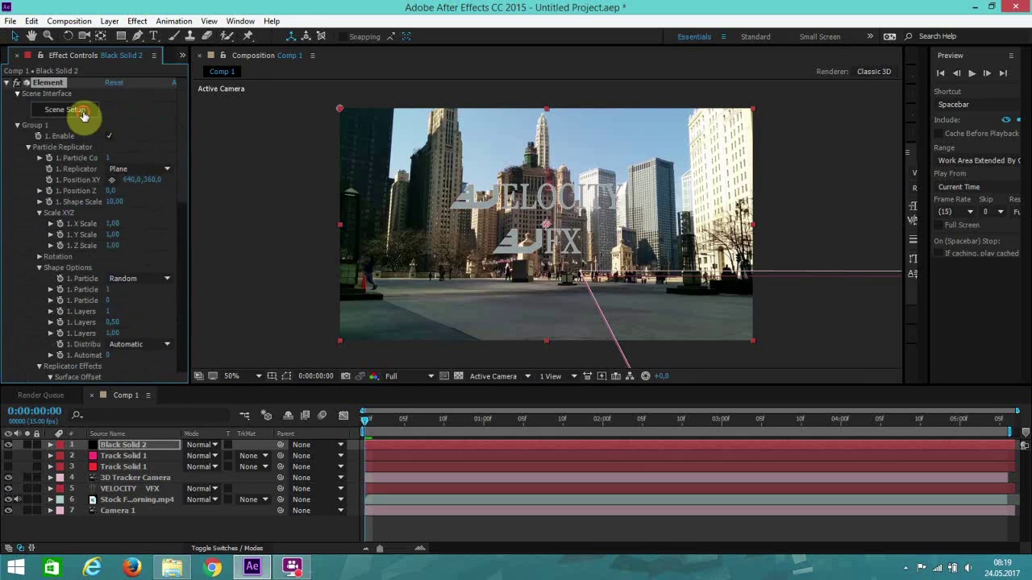
click(83, 114)
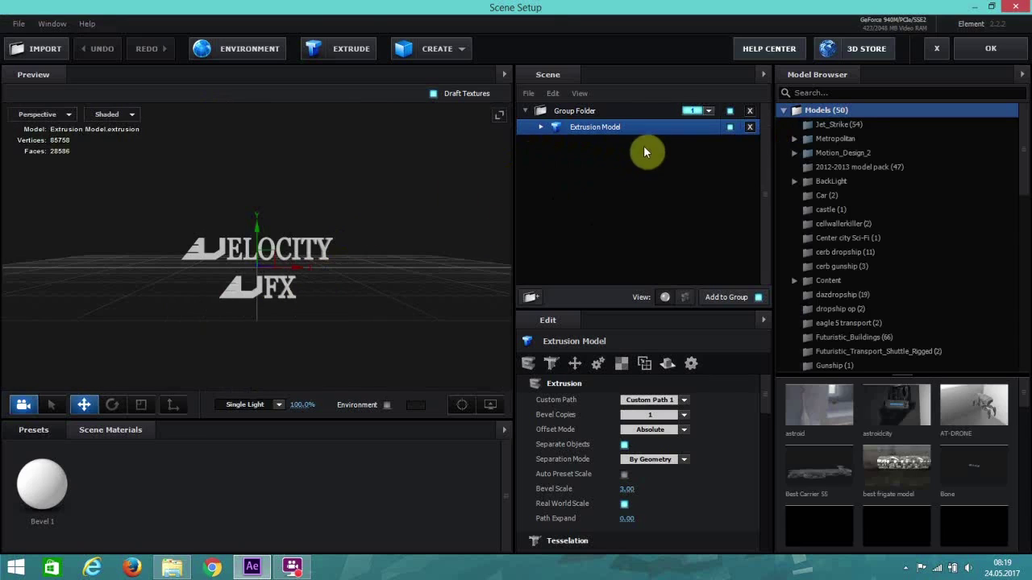
drag(361, 273, 336, 268)
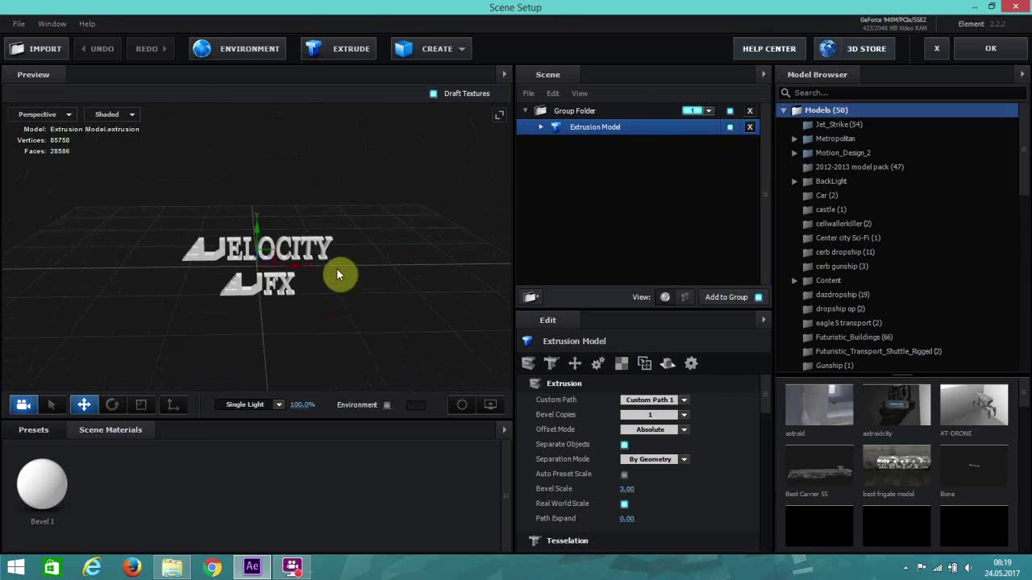
Browse the Metal material presets in the Pro_Shaders_2 folder and accept the scene
click(33, 429)
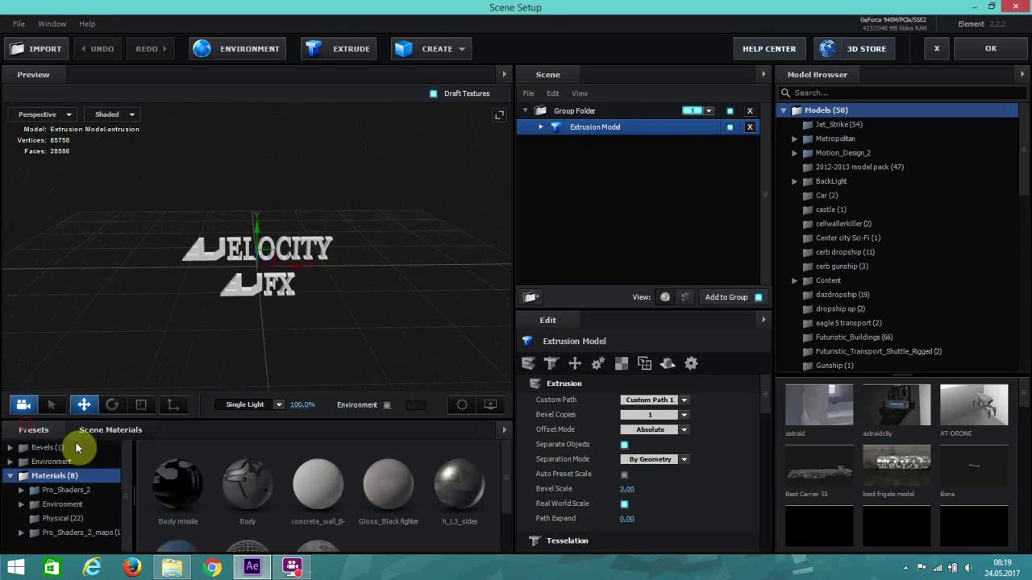
click(73, 492)
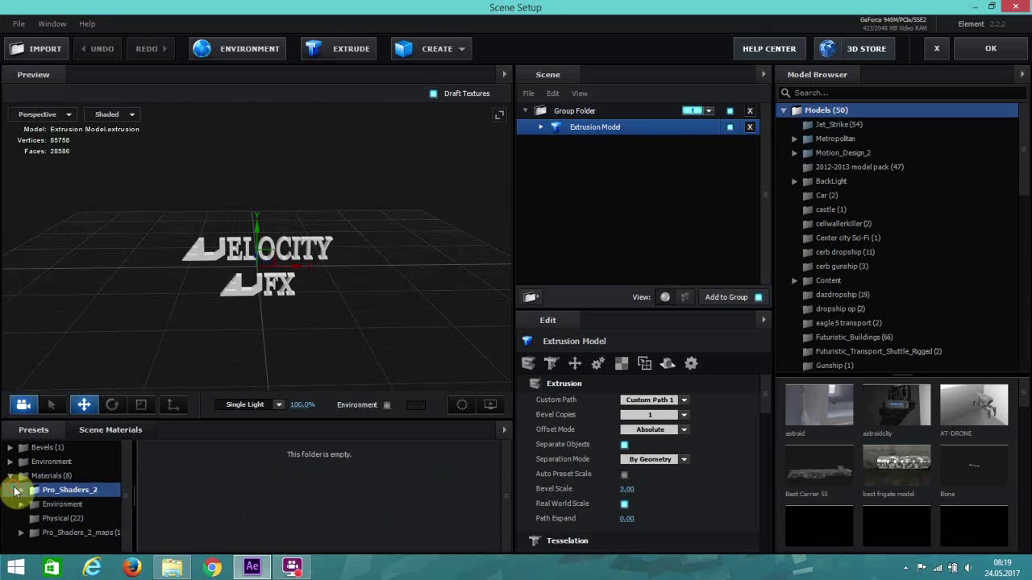
click(54, 476)
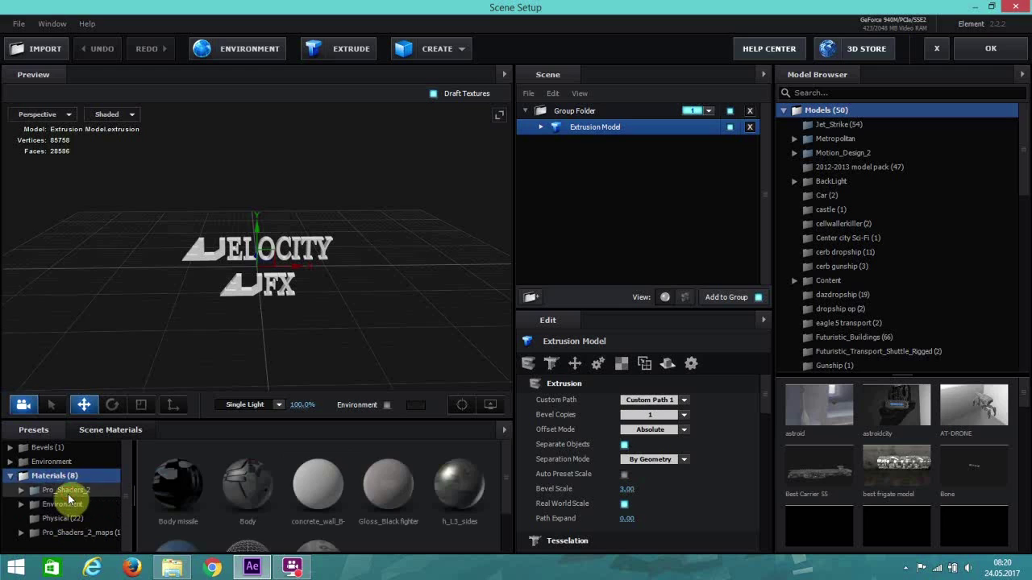
double_click(69, 490)
scroll(72, 524, down, 2)
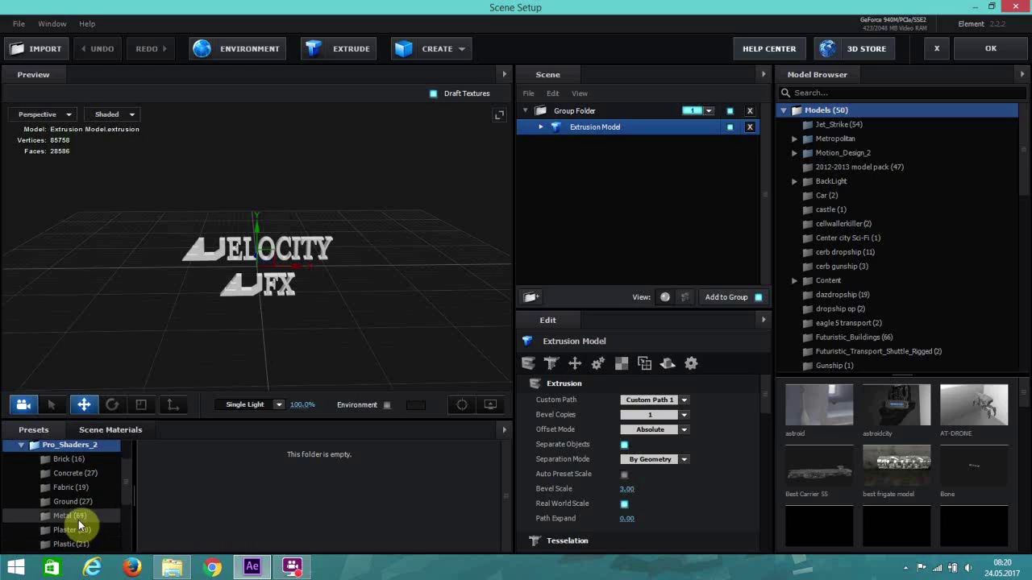
click(72, 516)
scroll(258, 454, down, 2)
drag(307, 445, 983, 85)
click(990, 63)
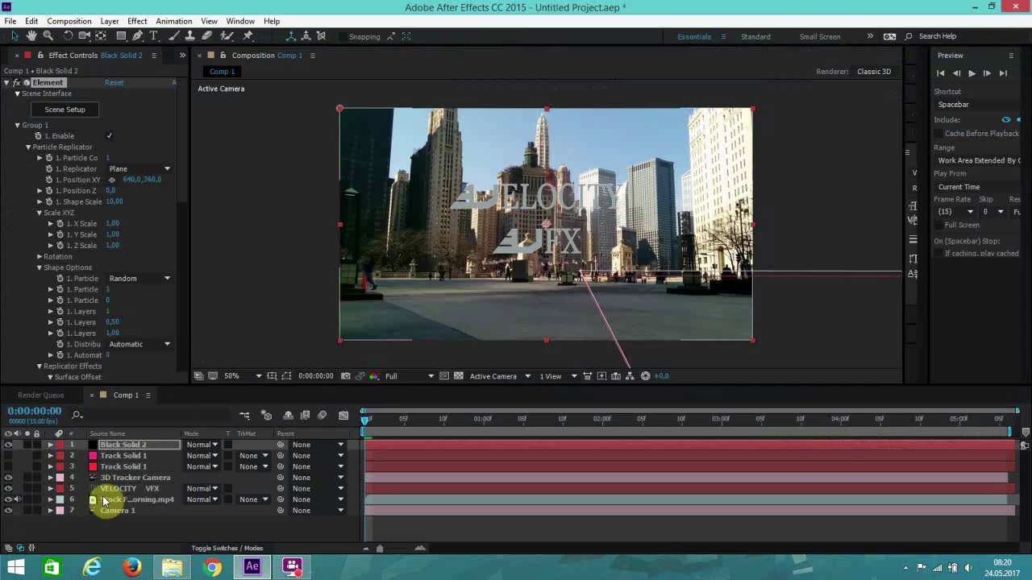
Hide the VELOCITY VFX text layer and create a group null for Group 1 from Black Solid 2's Element effect
click(105, 489)
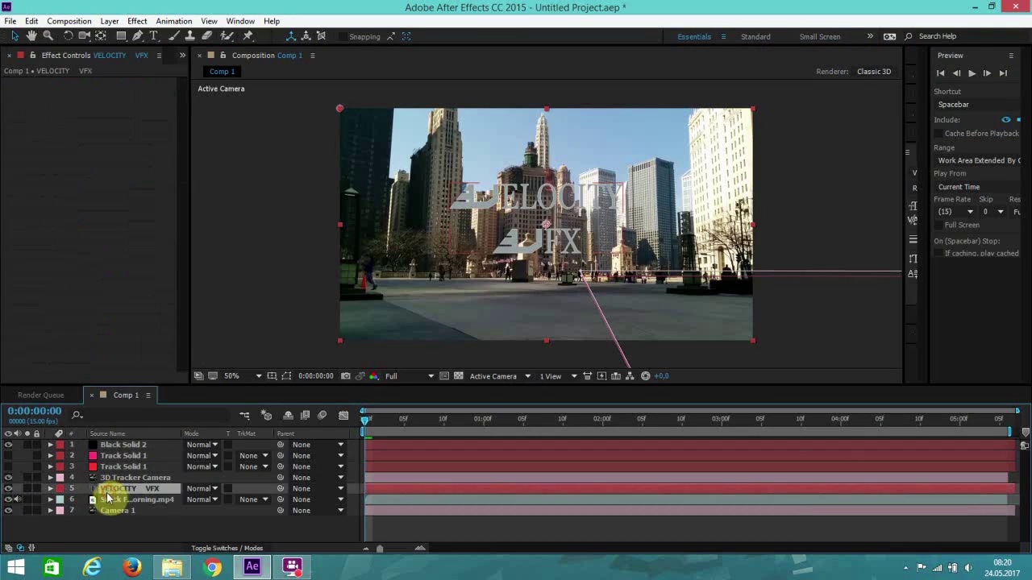
click(8, 488)
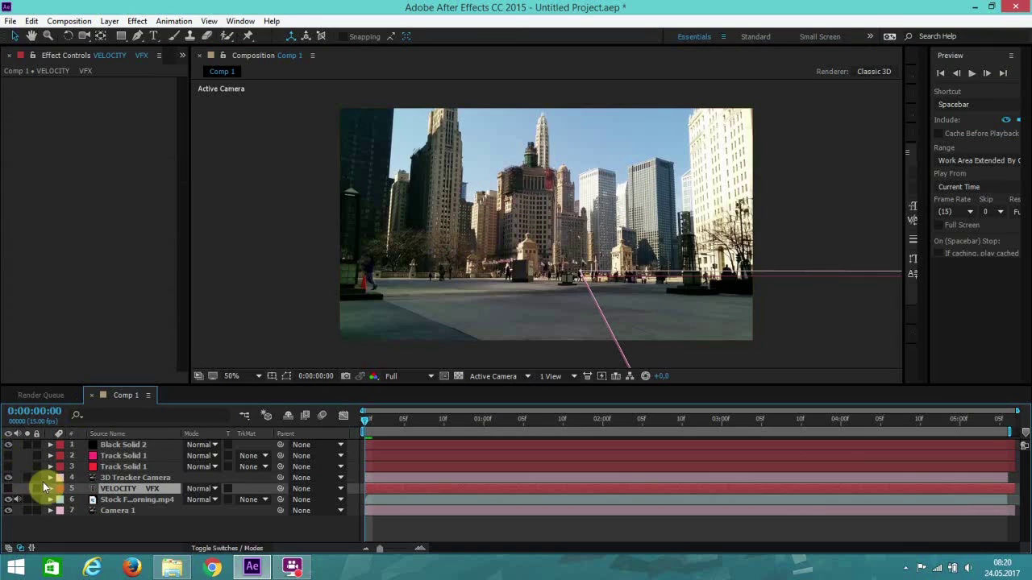
click(113, 445)
drag(182, 183, 188, 295)
scroll(51, 215, up, 2)
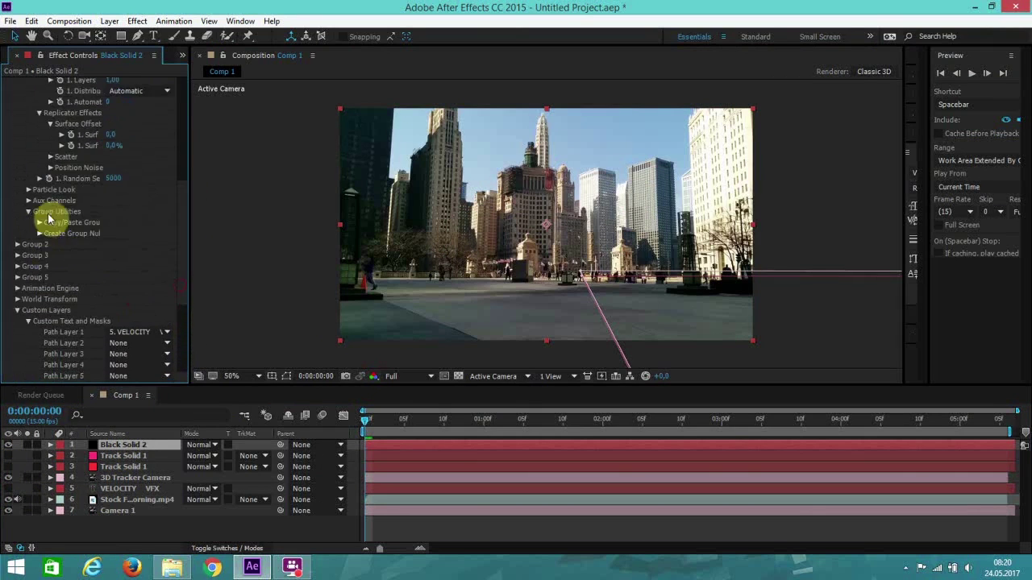
drag(182, 223, 191, 115)
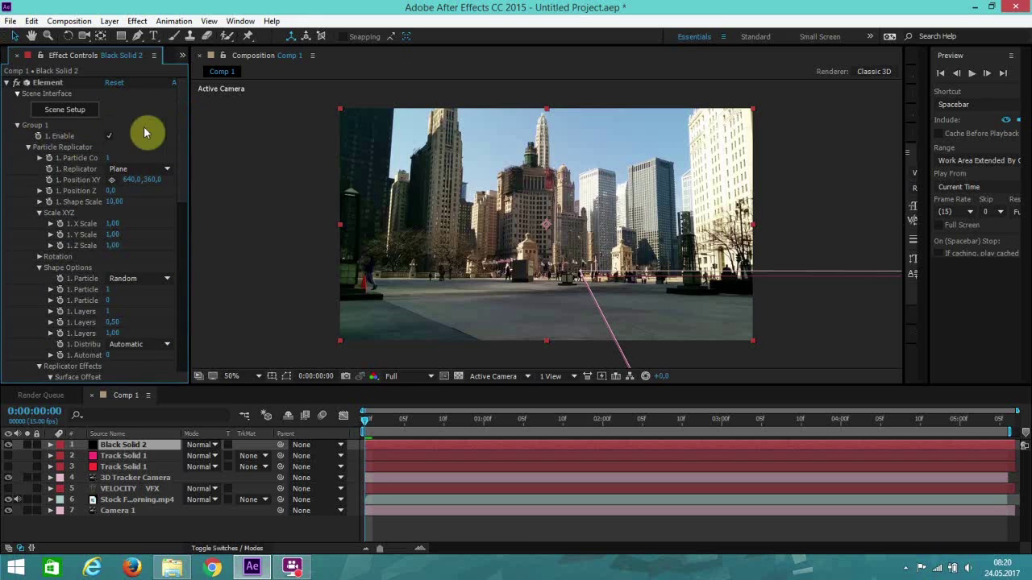
drag(182, 122, 186, 211)
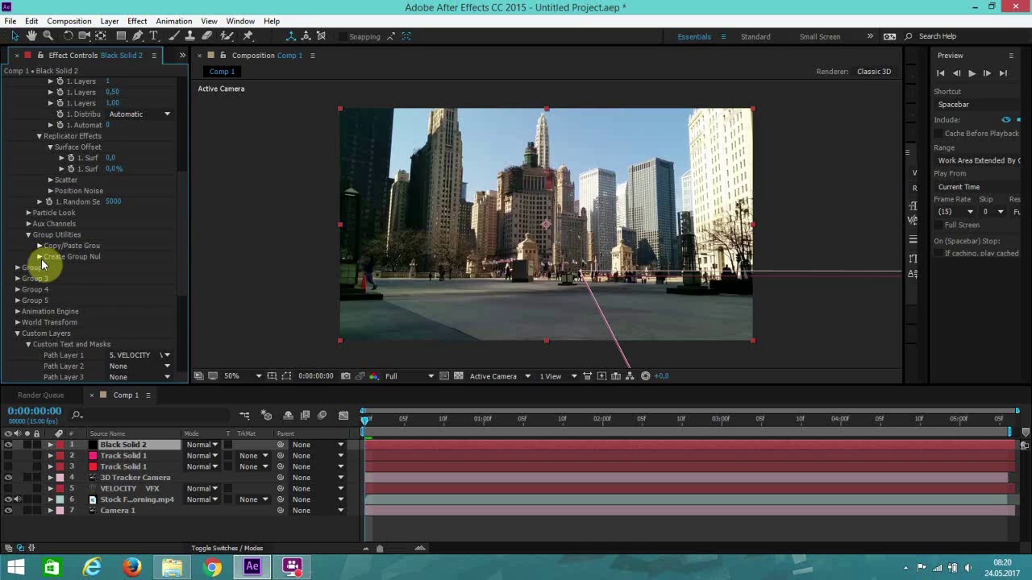
click(38, 258)
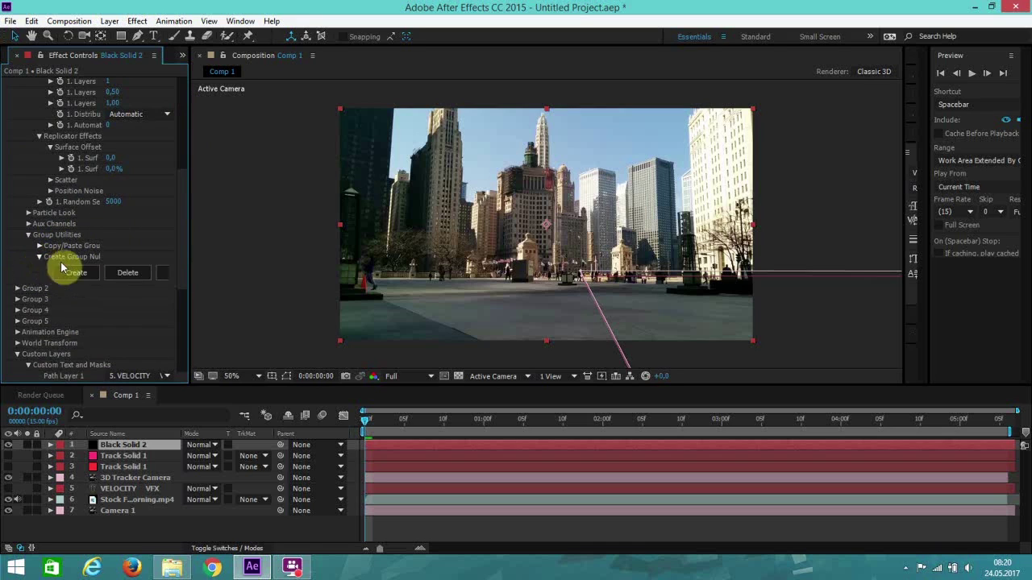
click(76, 274)
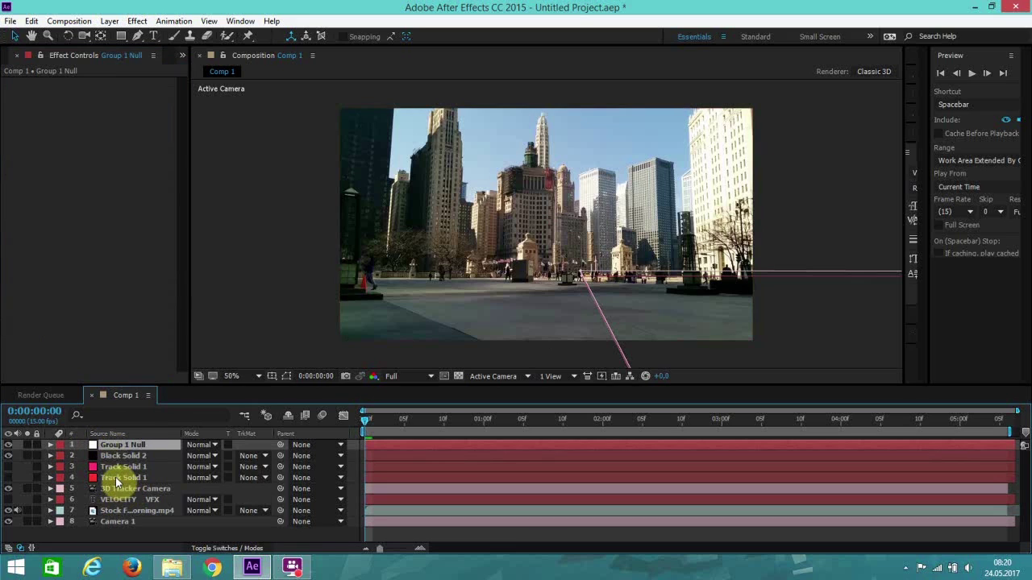
Show the pink Track Solid 1, reveal its and the Group 1 Null's Position, and copy the solid's Position property
click(8, 466)
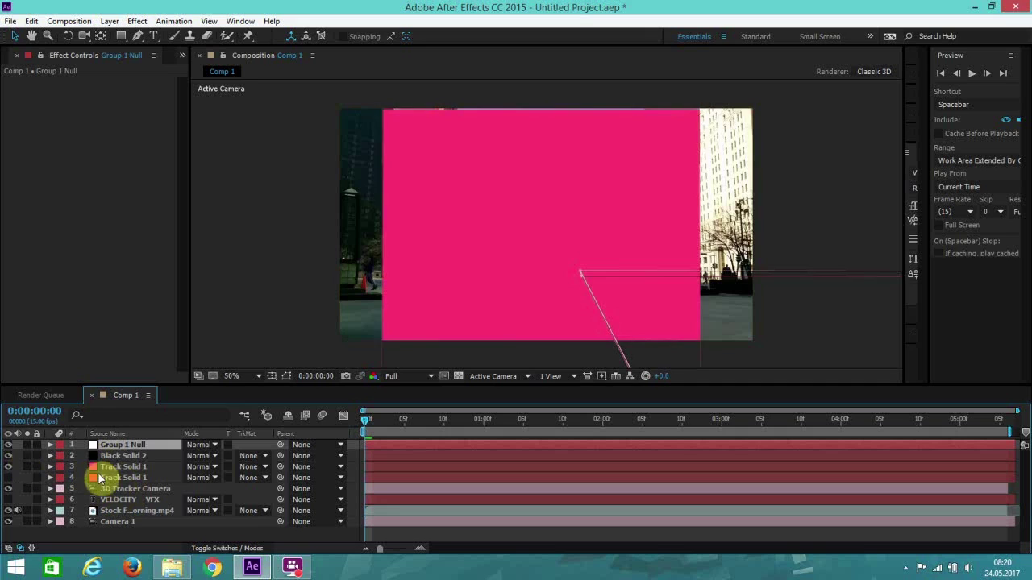
click(105, 467)
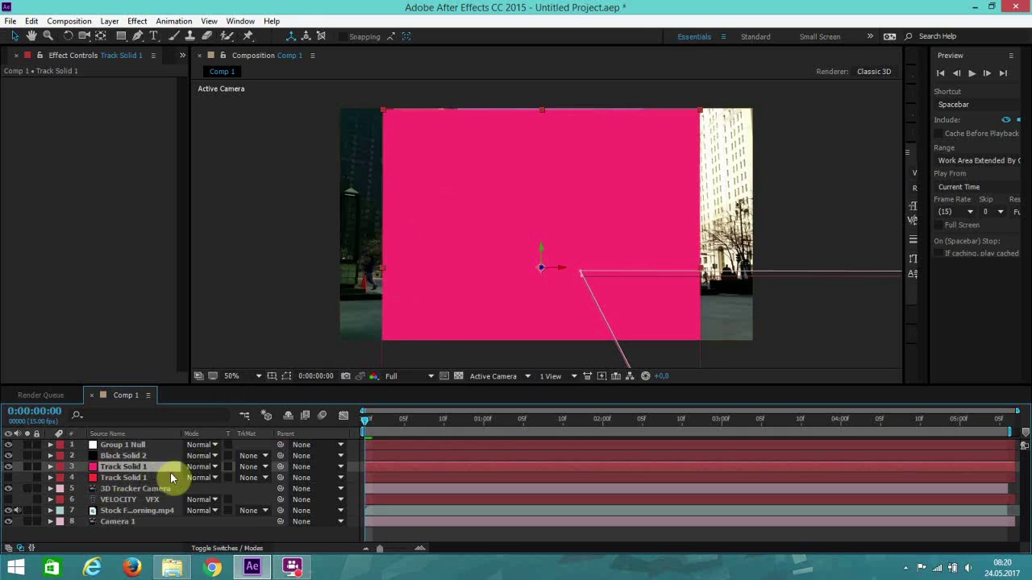
key(p)
click(121, 446)
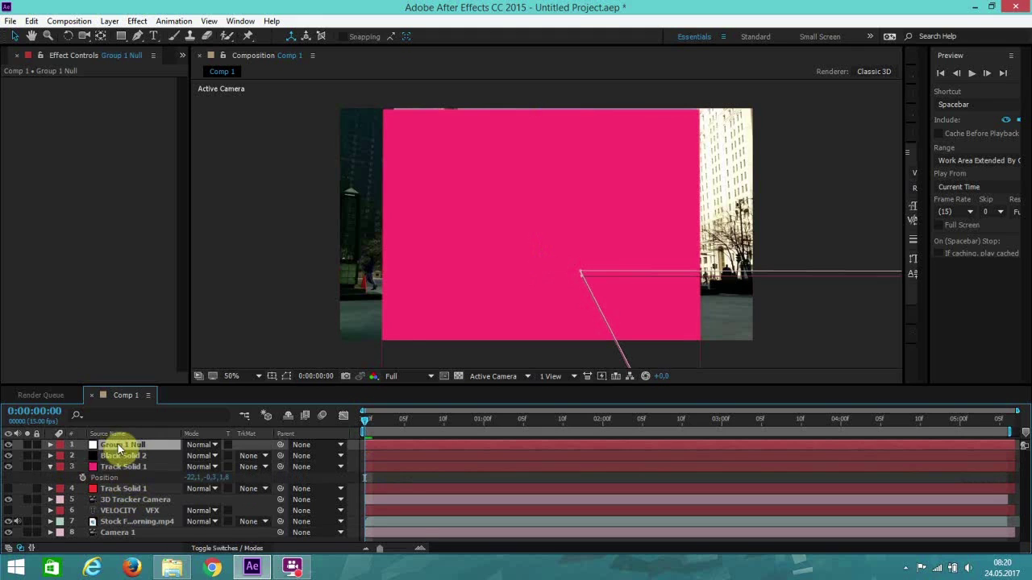
key(p)
click(110, 478)
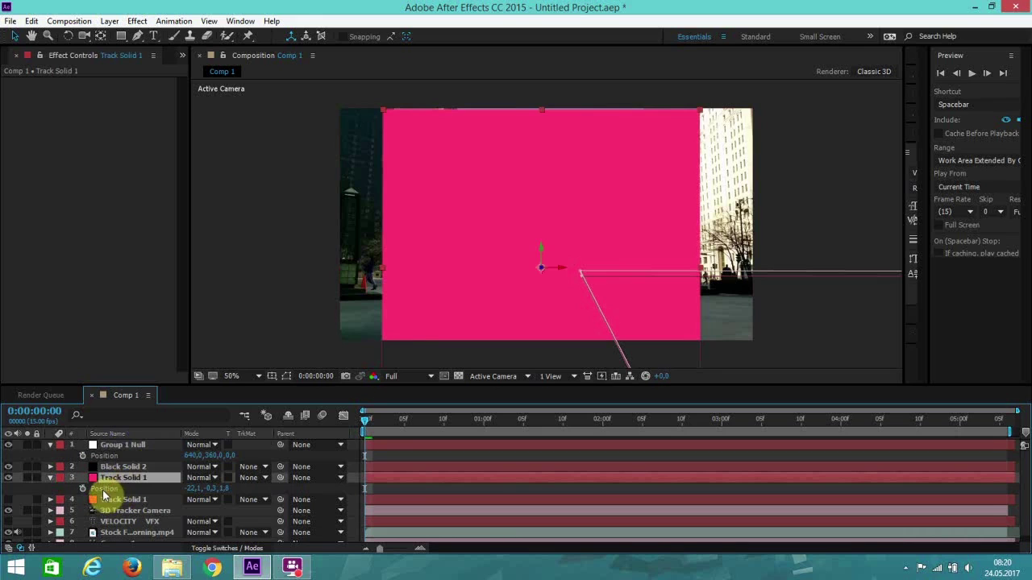
click(103, 490)
click(27, 22)
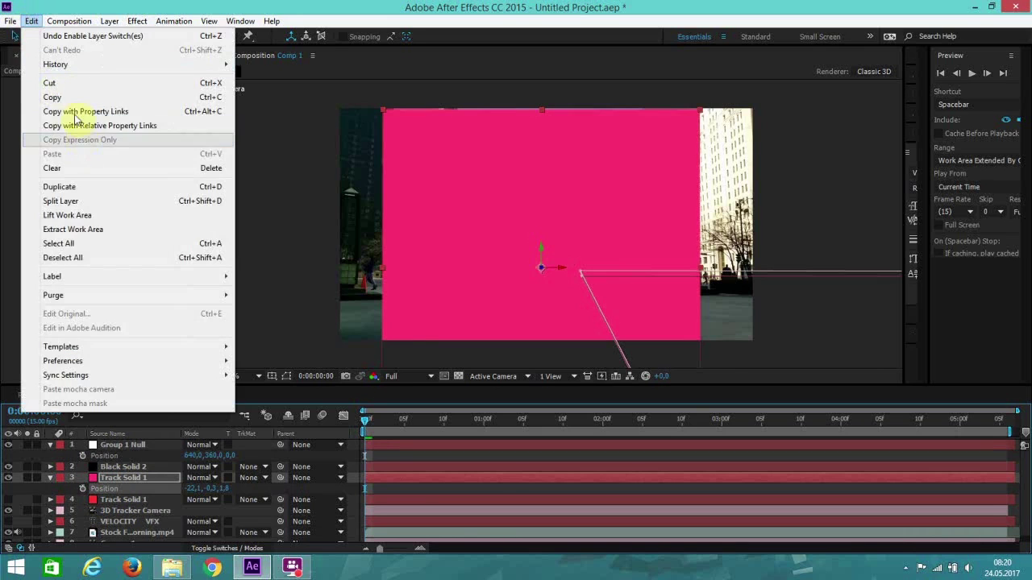
click(74, 93)
Paste the copied position onto the Group 1 Null's Position and hide the pink Track Solid 1
click(116, 451)
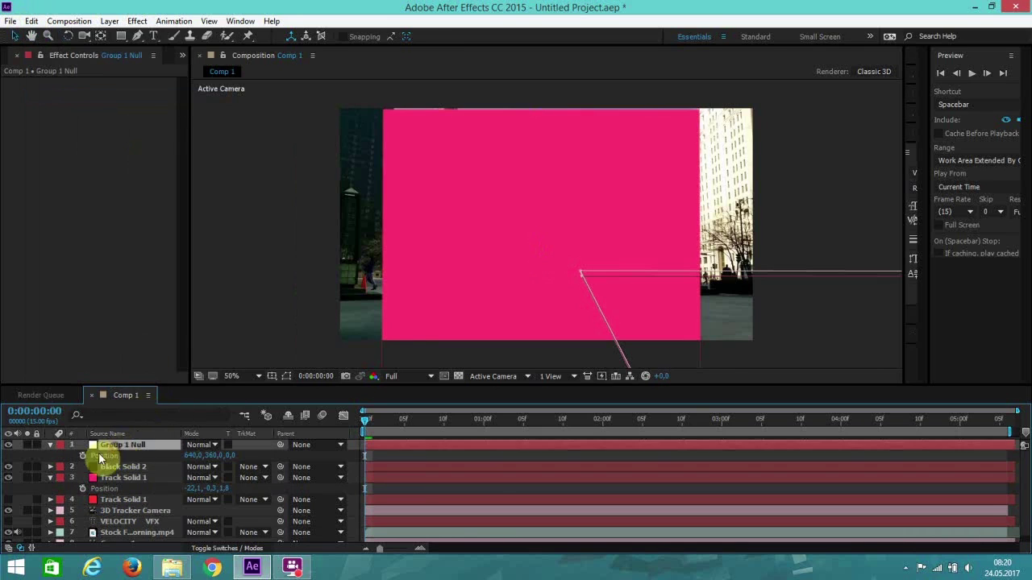
click(116, 453)
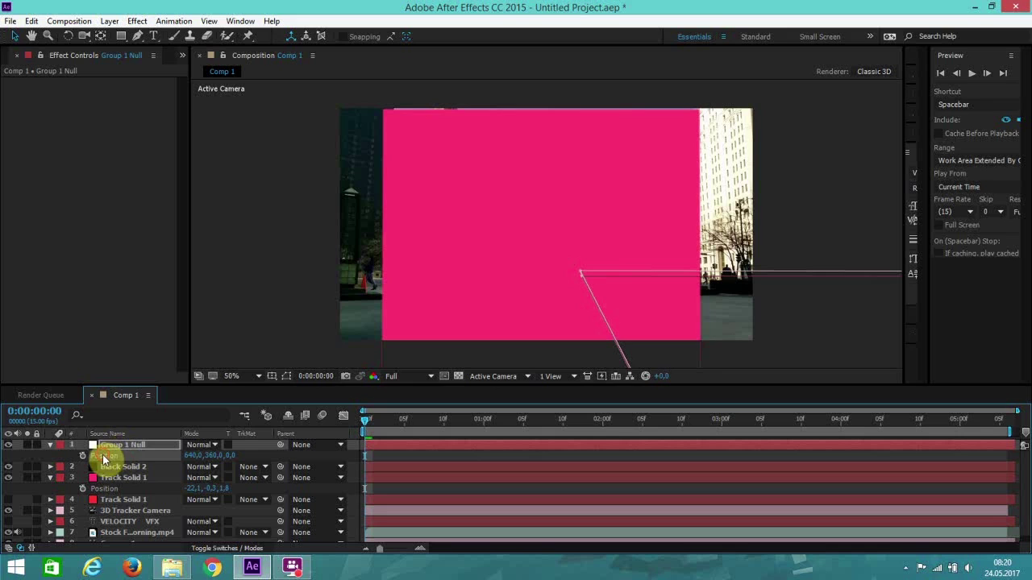
click(31, 21)
click(51, 154)
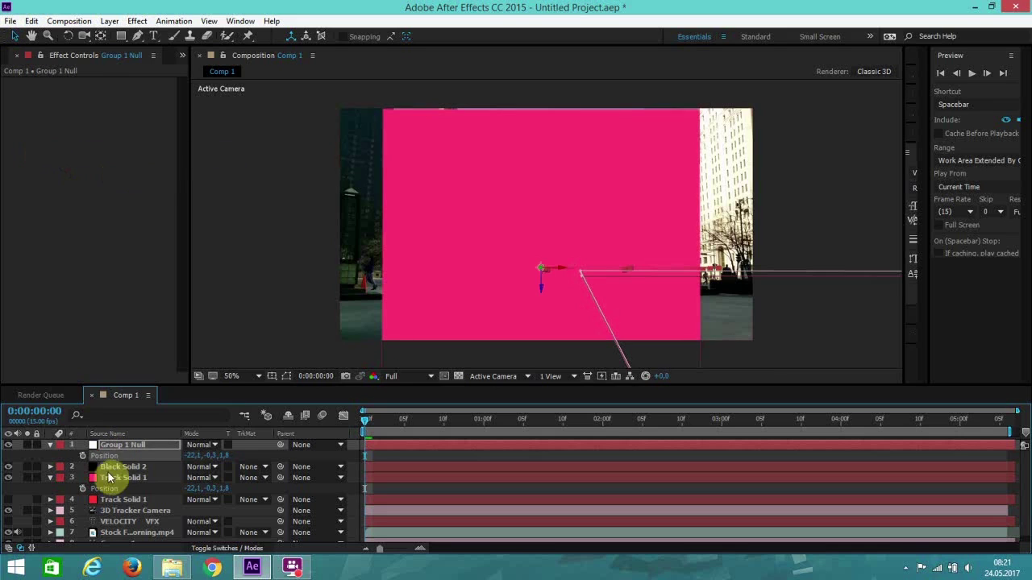
click(8, 477)
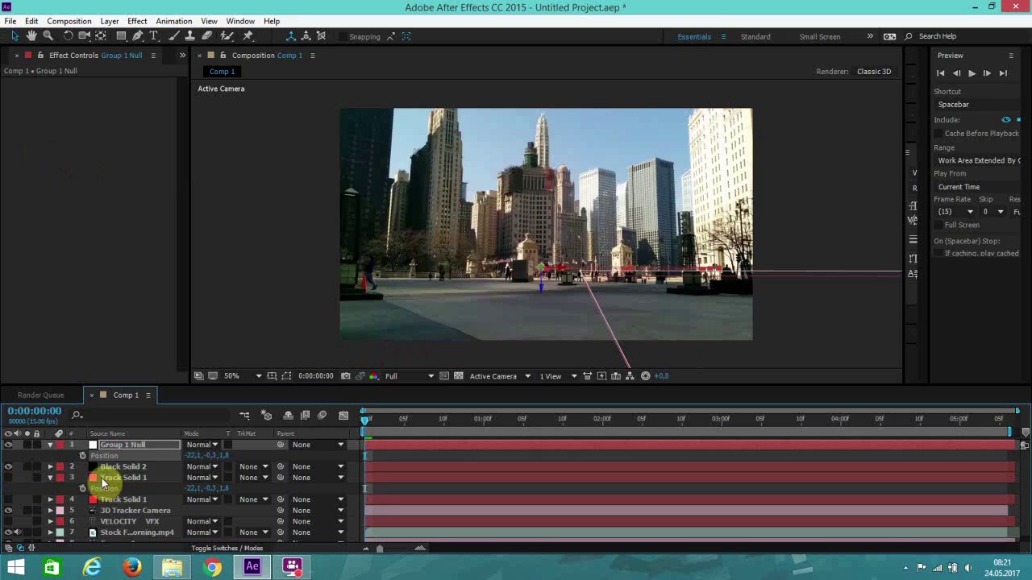
Select the Group 1 Null and inspect its placement in the composition at 100% magnification
click(103, 480)
click(105, 445)
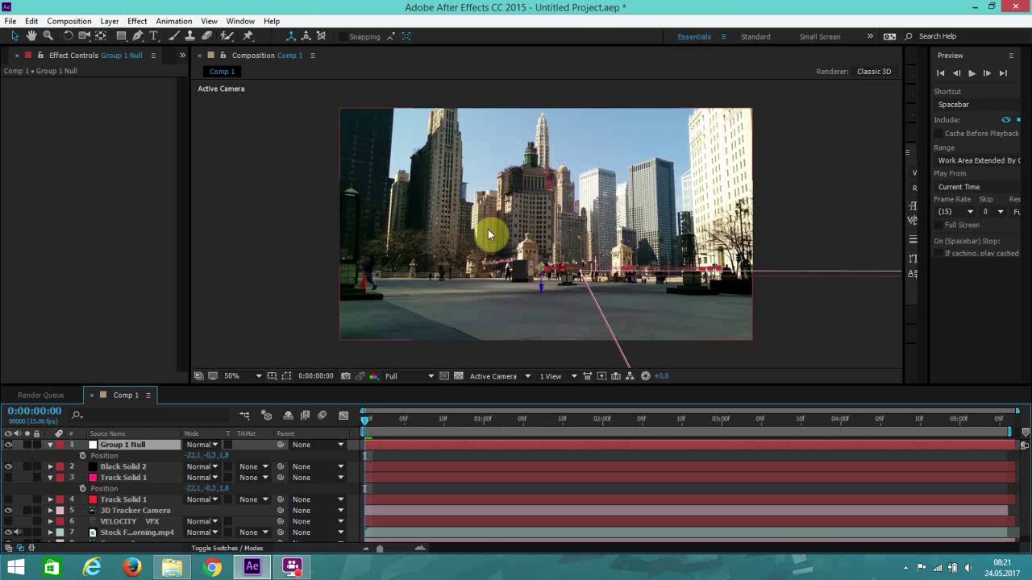
key(/)
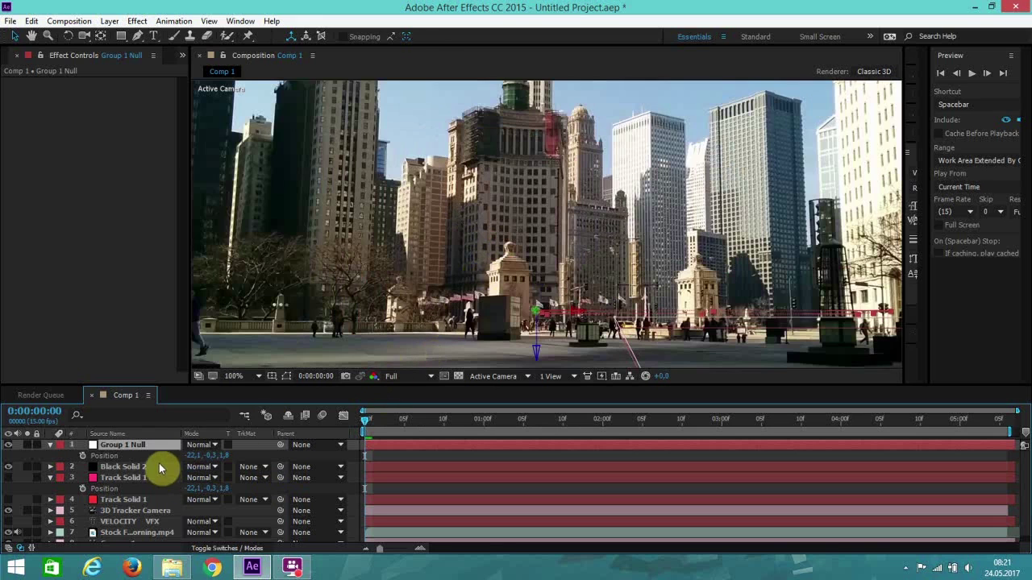
Set the Group 1 Null's X Rotation to 27° and its scale to 180%
key(r)
drag(204, 471, 224, 476)
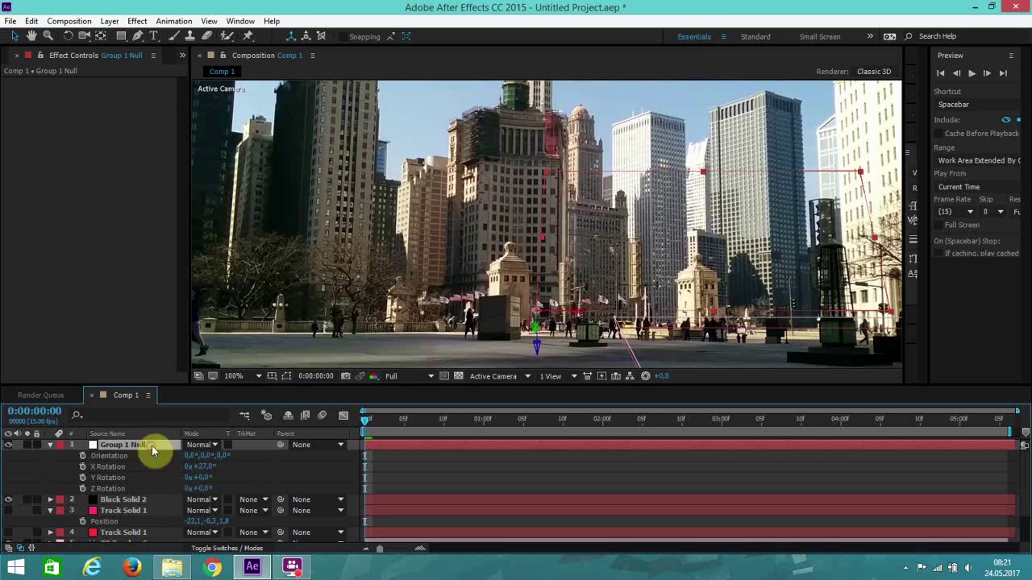
key(s)
drag(205, 456, 470, 238)
key(comma)
key(comma)
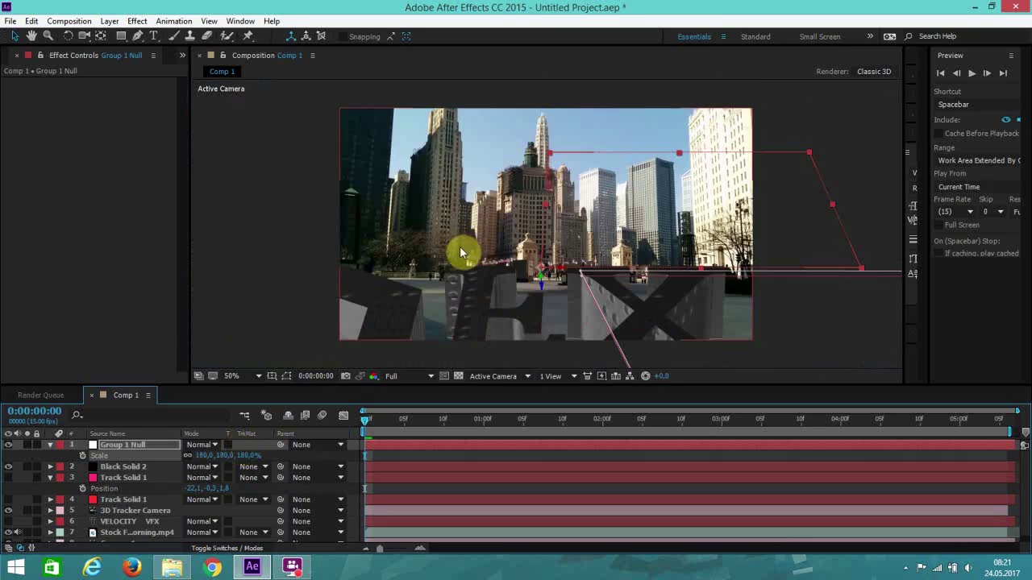
Rotate the Group 1 Null further about its X axis and reduce its scale to 37%
key(r)
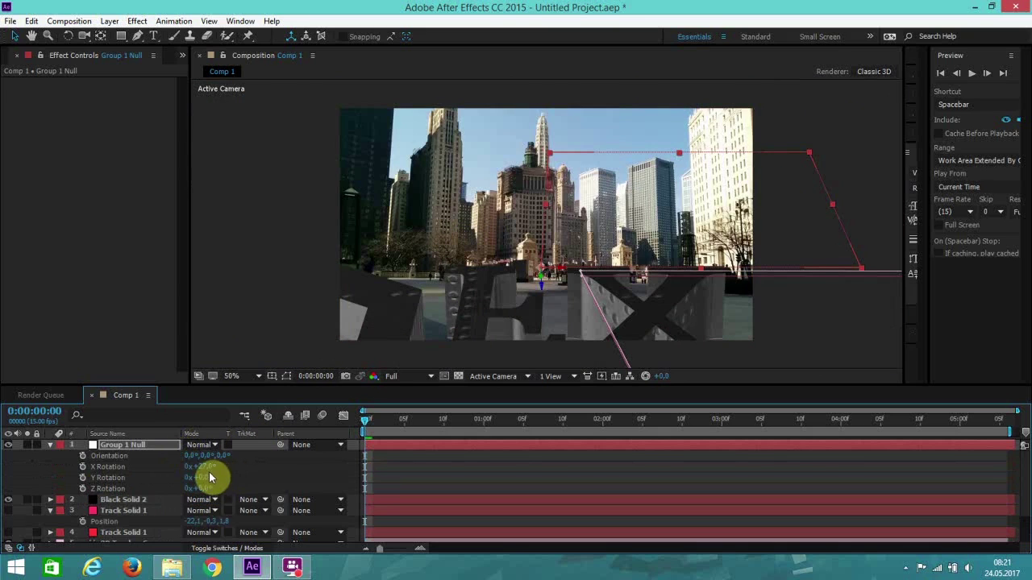
drag(203, 469, 101, 456)
key(s)
Reselect the Group 1 Null and move it sideways and upward so the 3D text sits inside the frame over the buildings
click(560, 272)
click(561, 274)
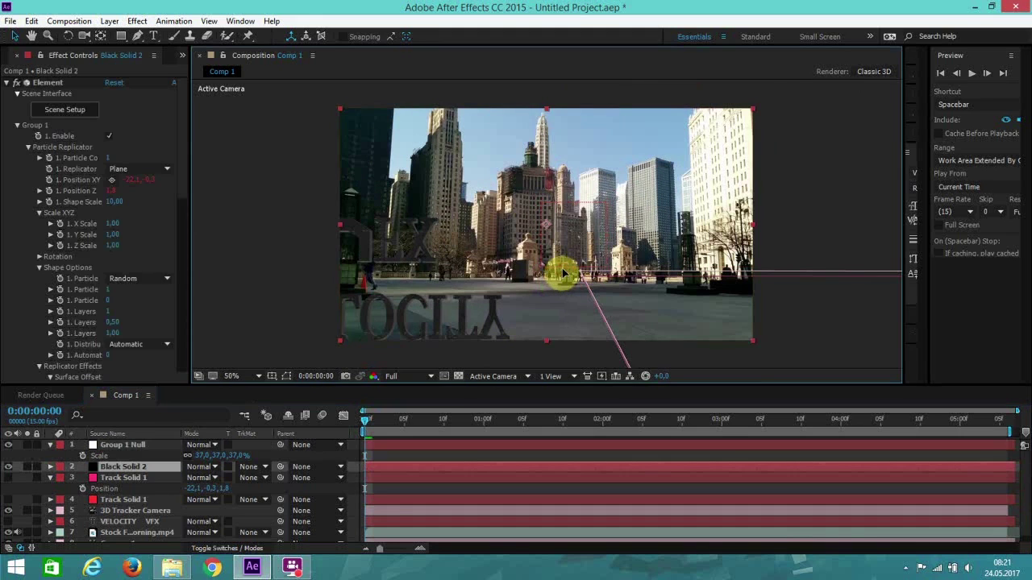
click(143, 446)
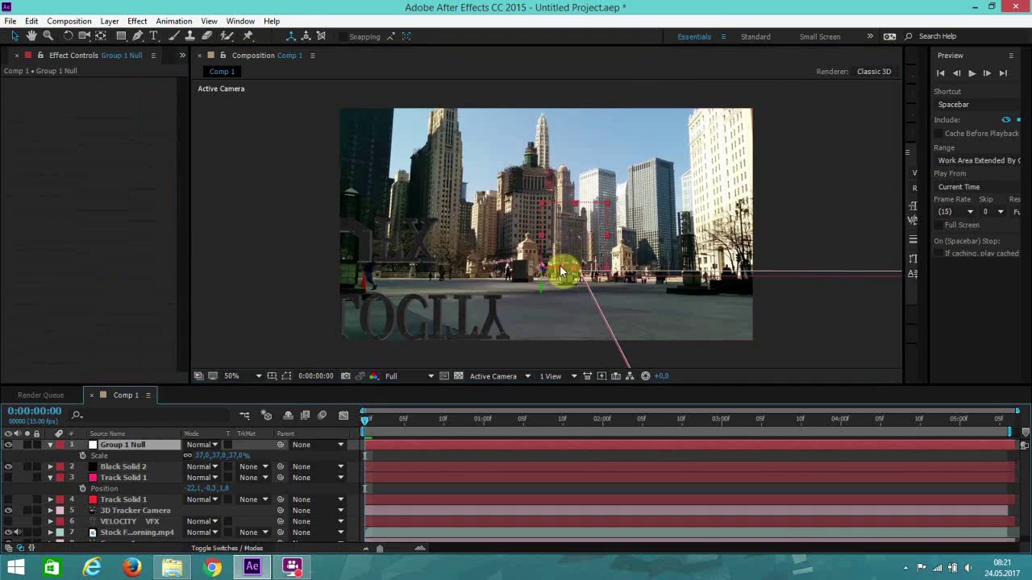
drag(560, 273, 712, 278)
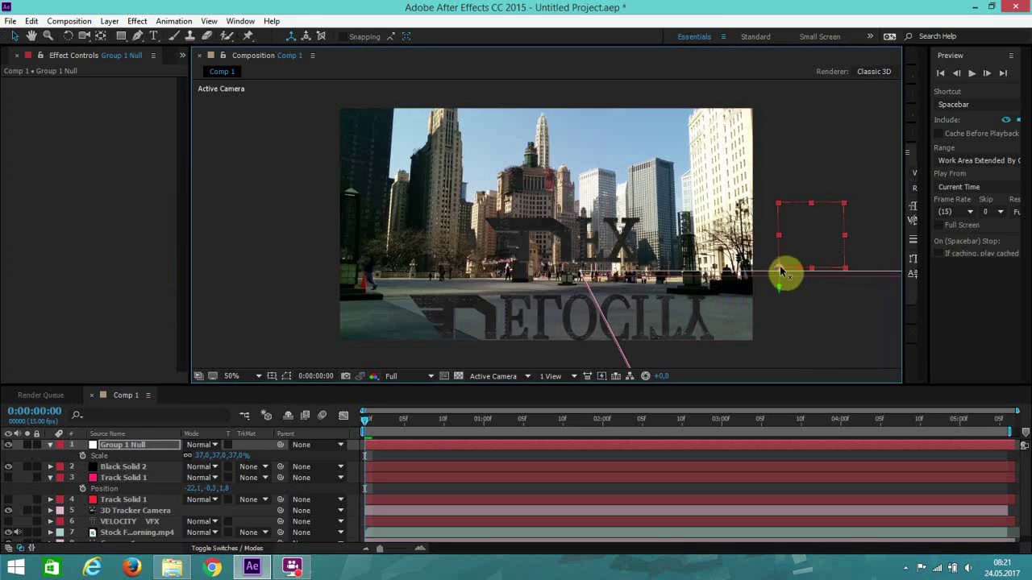
drag(778, 272, 700, 282)
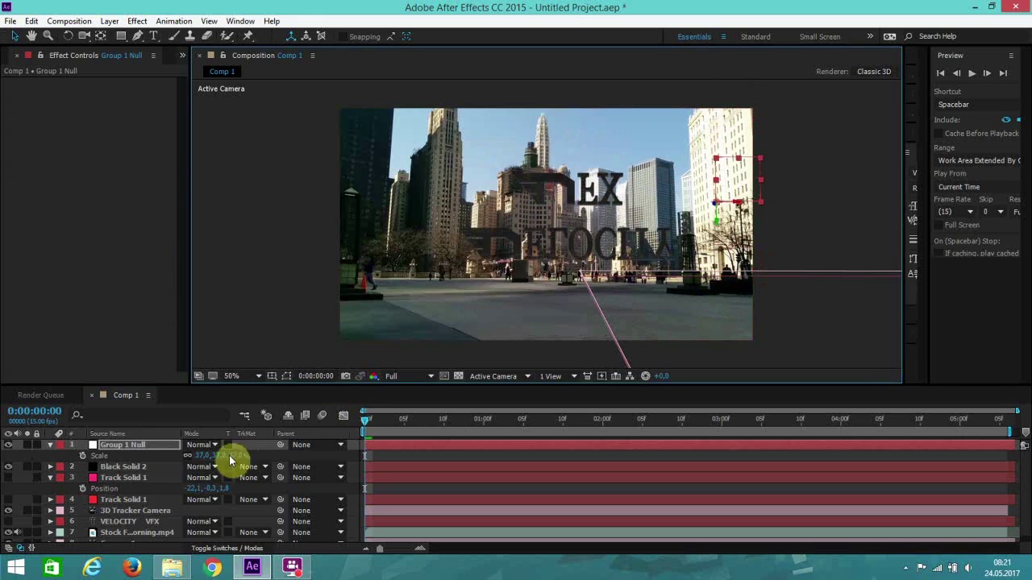
Set the Group 1 Null's X Rotation to 274° and move it farther back and lower in the scene
click(156, 445)
key(r)
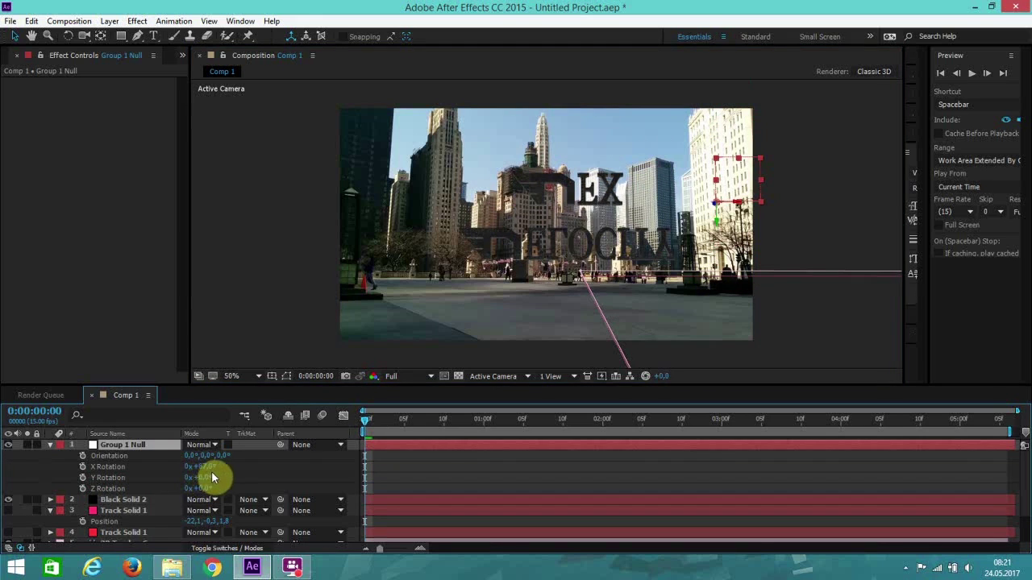
drag(200, 466, 299, 443)
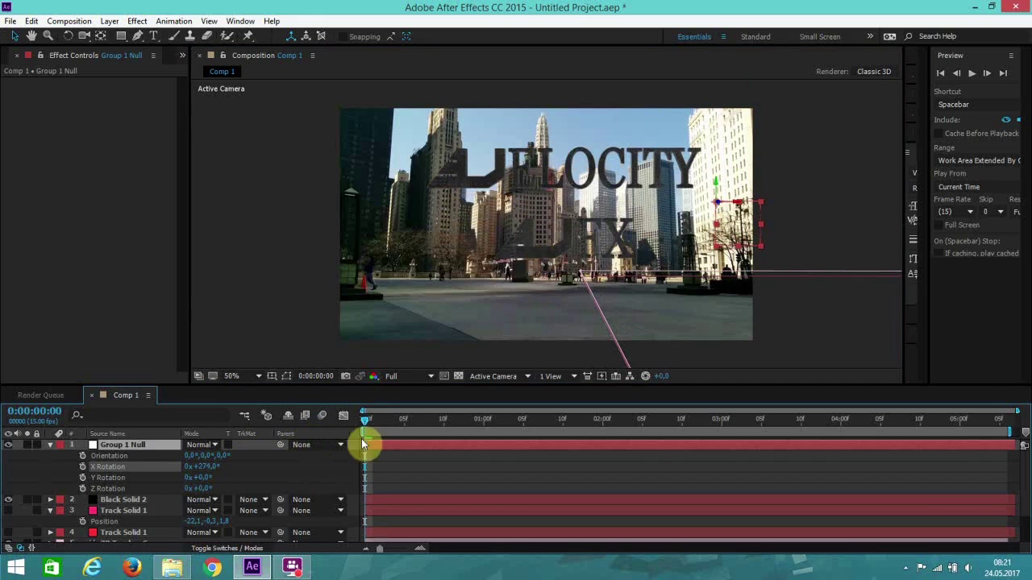
drag(715, 203, 642, 209)
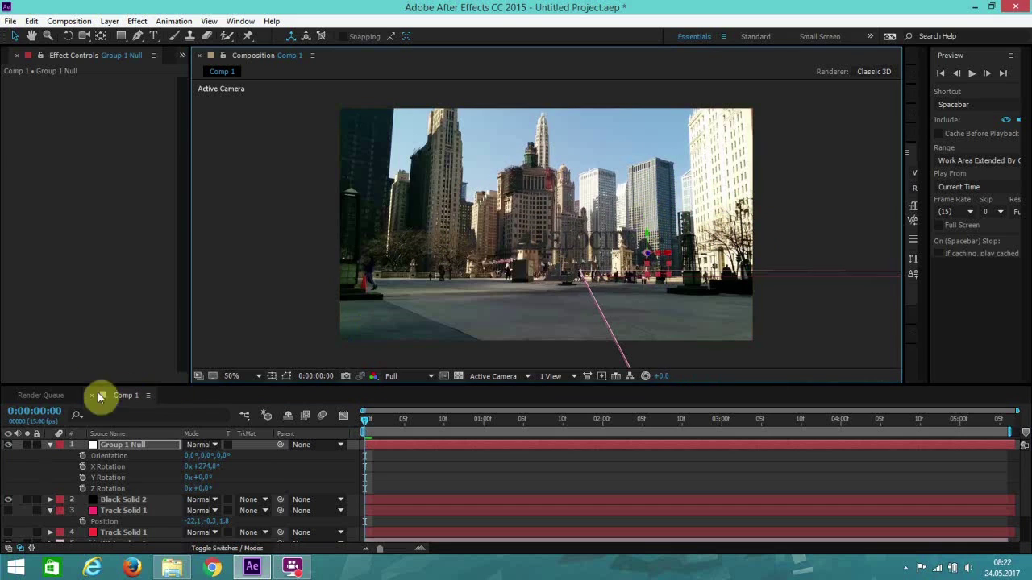
Set the Group 1 Null's scale to 87% and adjust its placement over the buildings
click(128, 446)
key(s)
drag(207, 455, 41, 253)
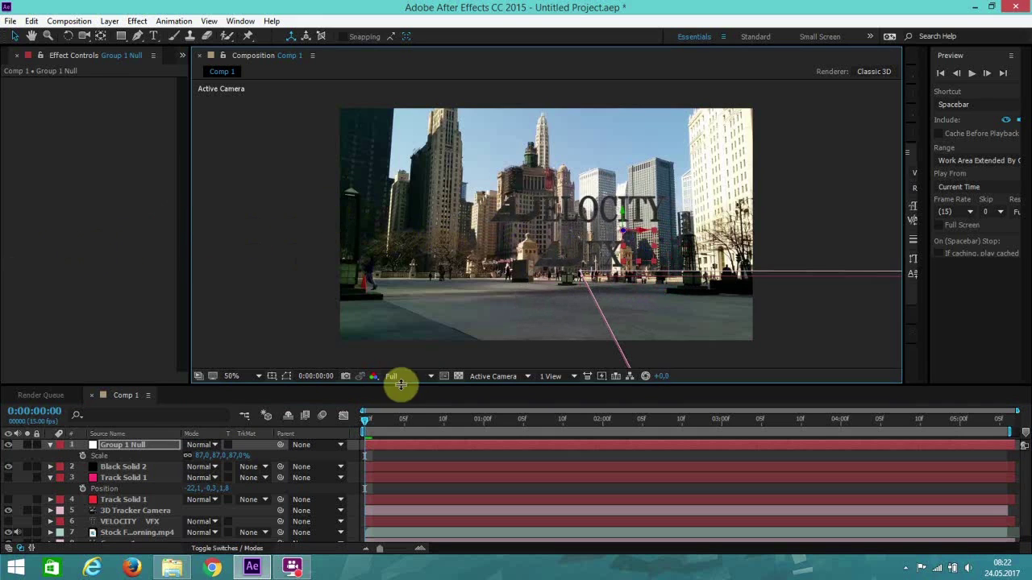
Enlarge the composition view, set its magnification to Fit up to 100%, and preview the tracked text over the footage
drag(384, 414, 9, 246)
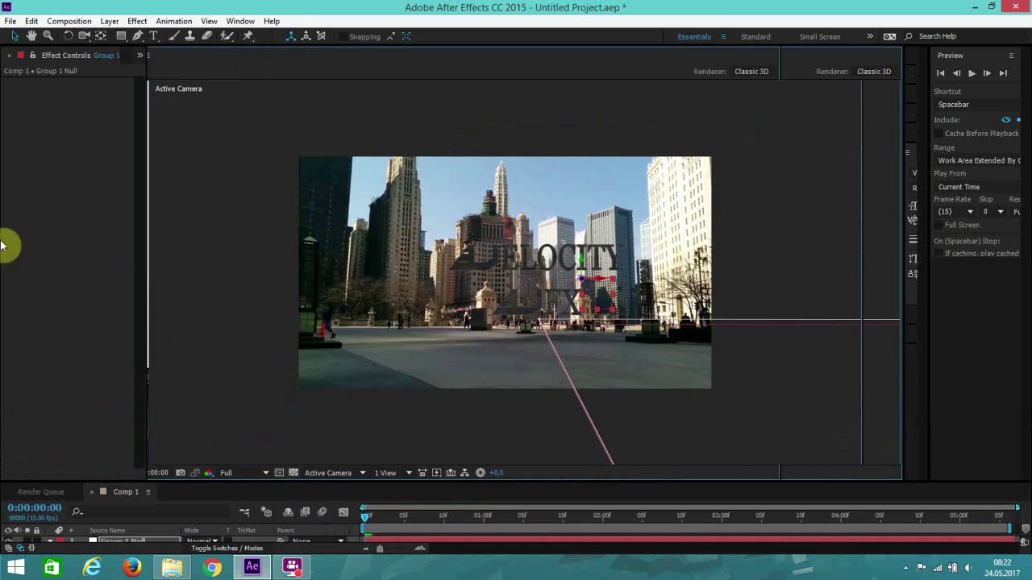
click(68, 462)
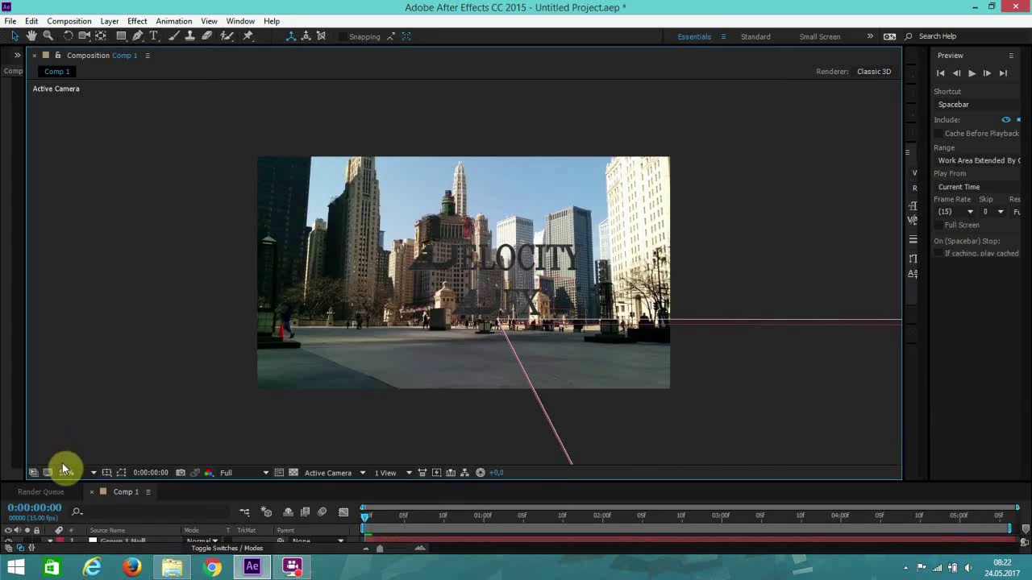
click(72, 472)
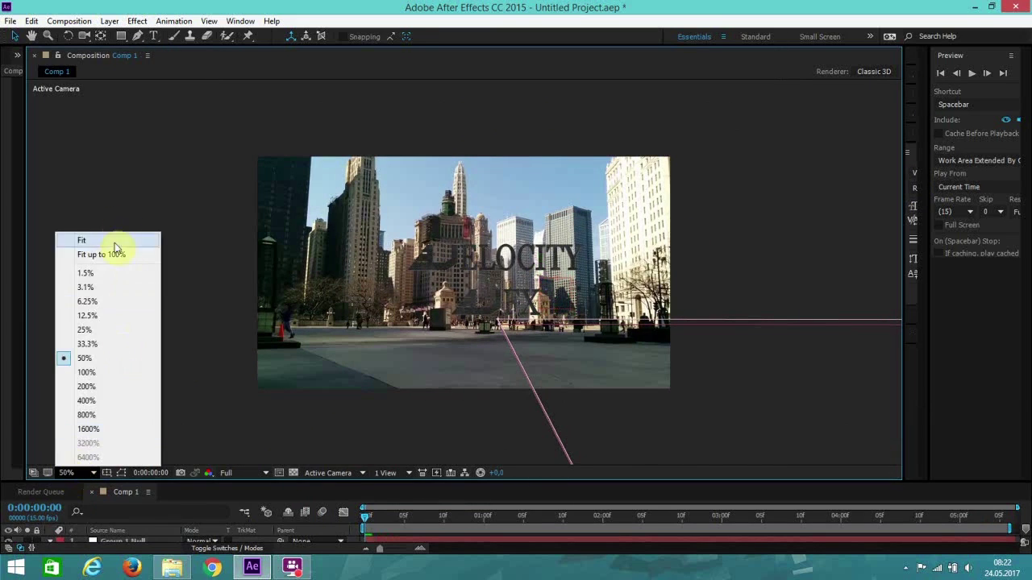
click(106, 254)
click(970, 73)
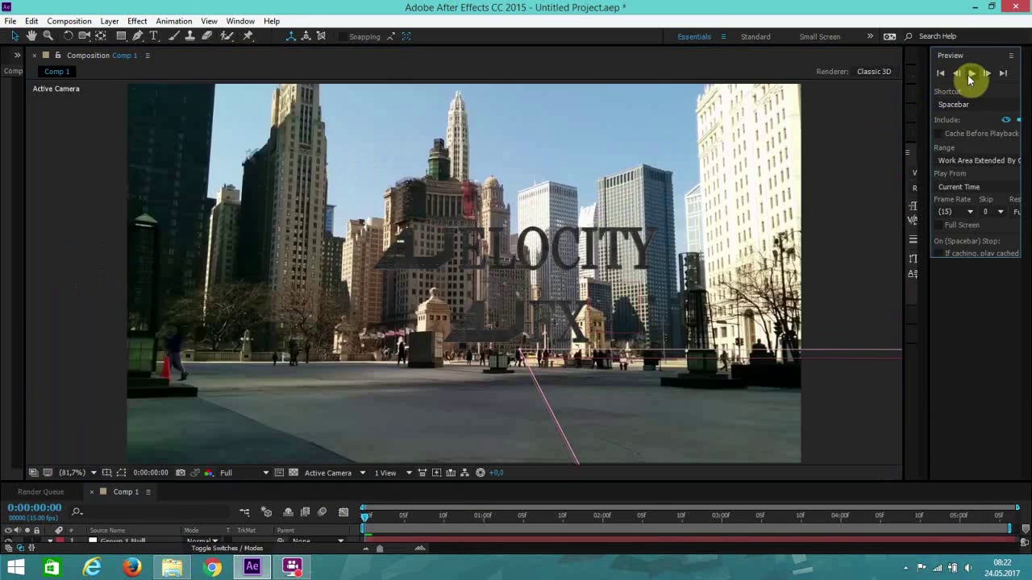
click(969, 74)
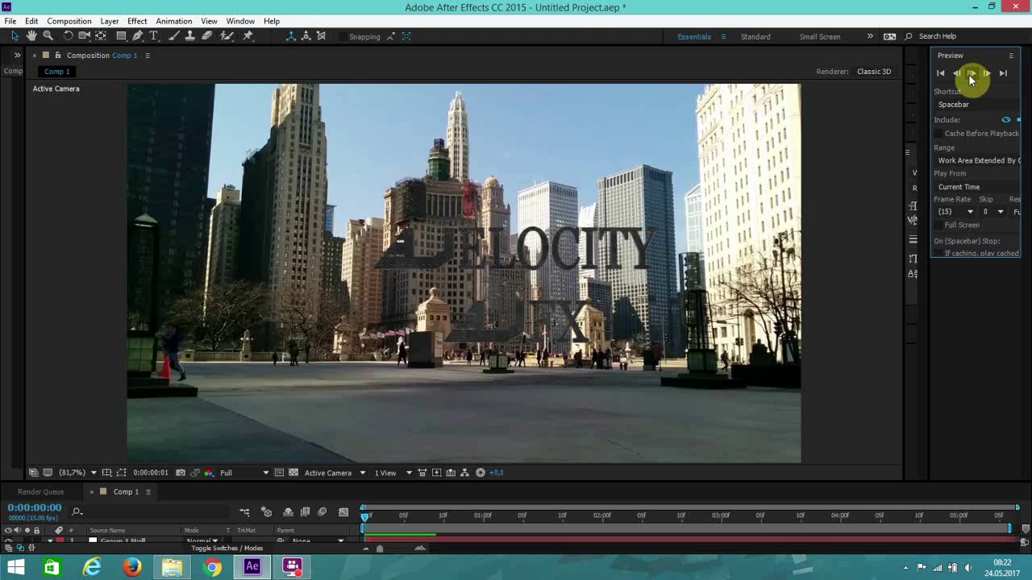
click(970, 73)
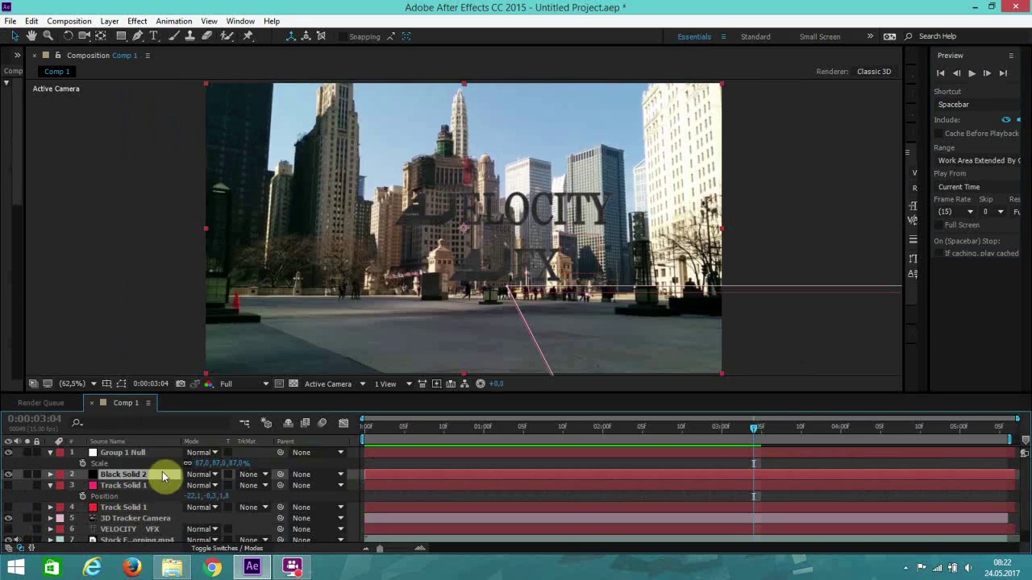
Show Black Solid 2's Element settings, expand Matte Shadow under Render Settings, and toggle its Enable option
key(F3)
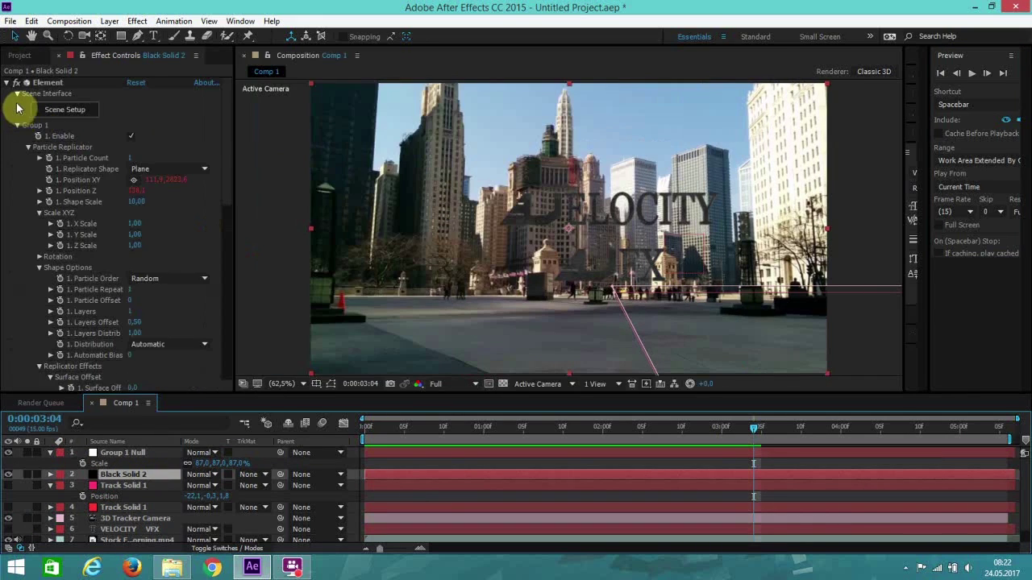
click(17, 124)
click(17, 93)
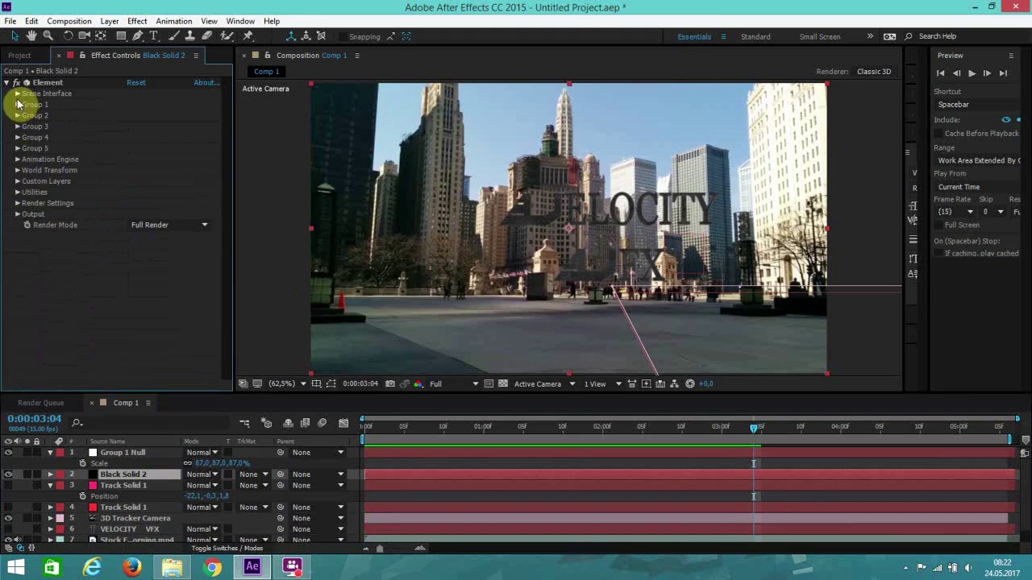
click(18, 104)
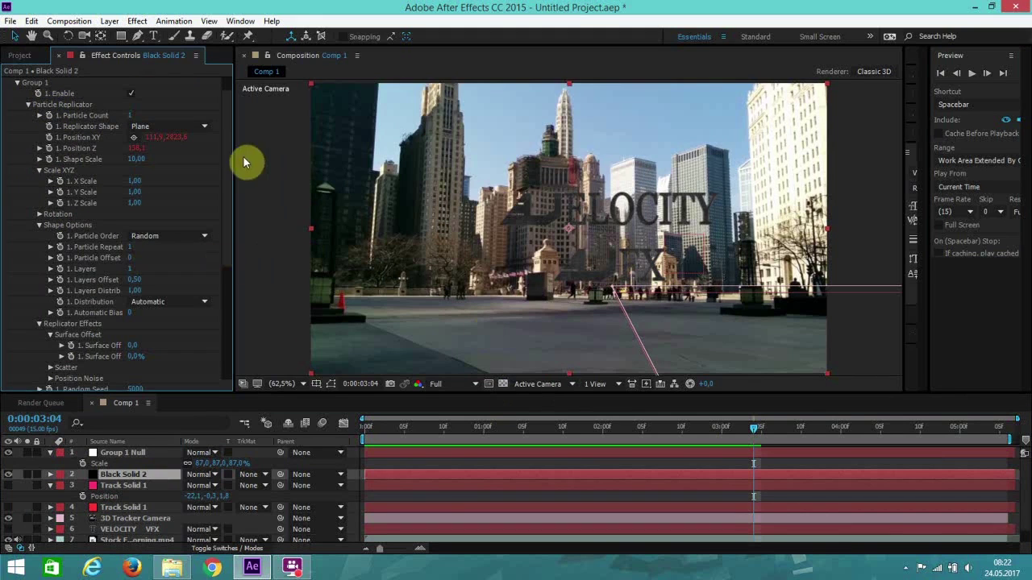
scroll(218, 200, down, 6)
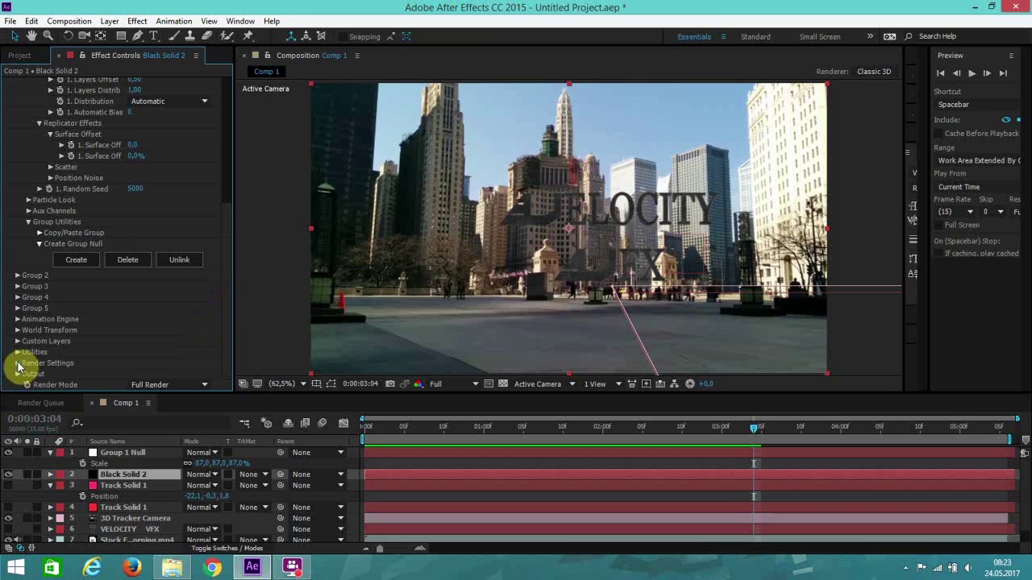
click(18, 365)
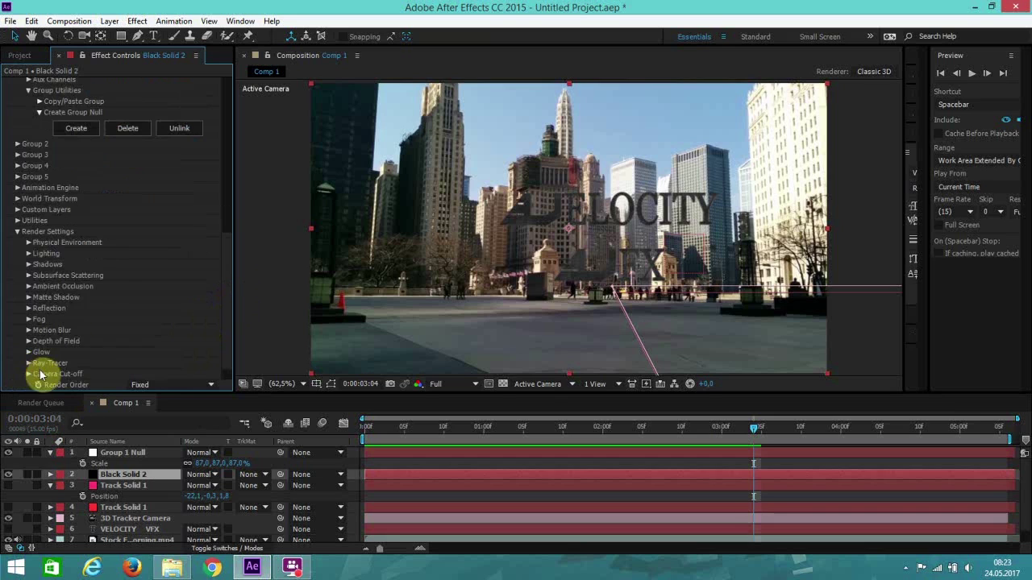
click(29, 298)
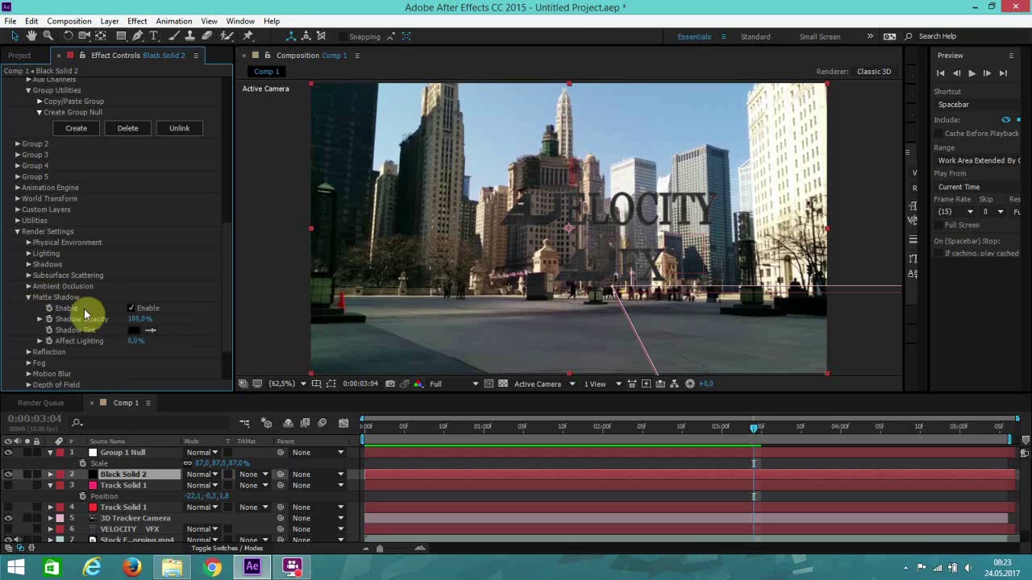
click(133, 311)
Enable Shadows in the Element effect's Render Settings
click(31, 267)
click(145, 276)
click(133, 276)
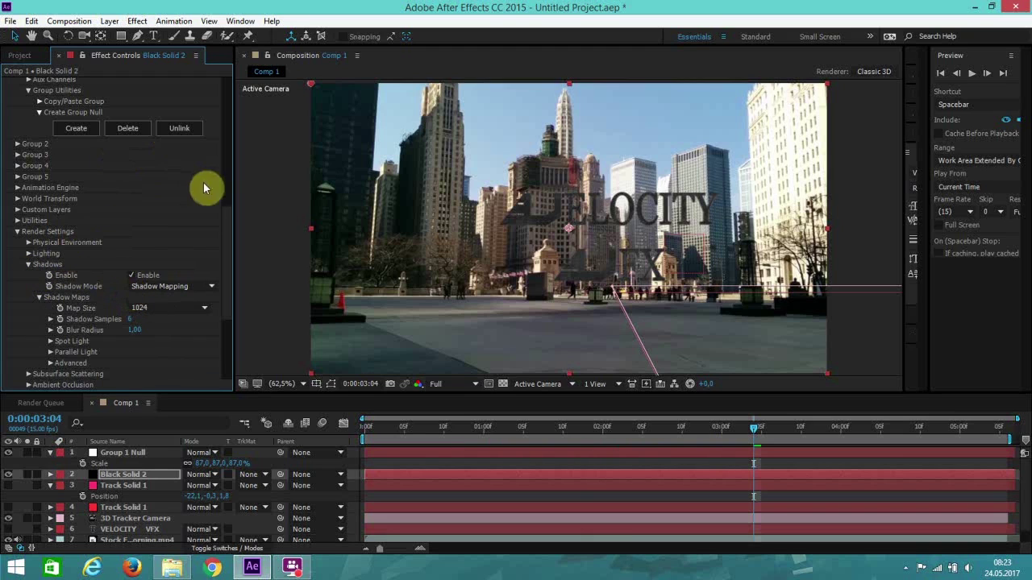
In Element's Scene Setup, create a plane and lower it beneath the extruded text to a Y position of -0.68
drag(230, 233, 221, 87)
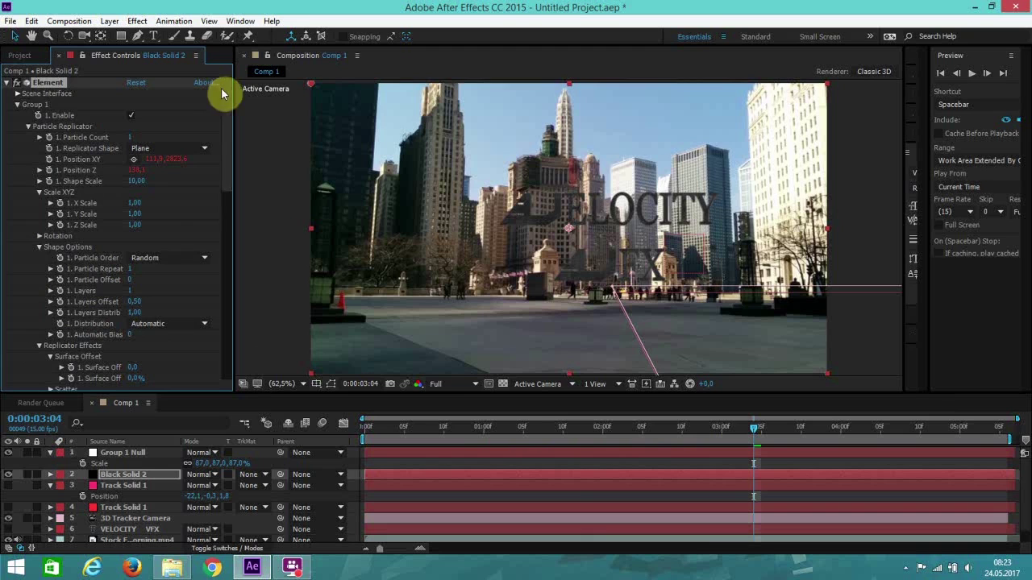
click(29, 100)
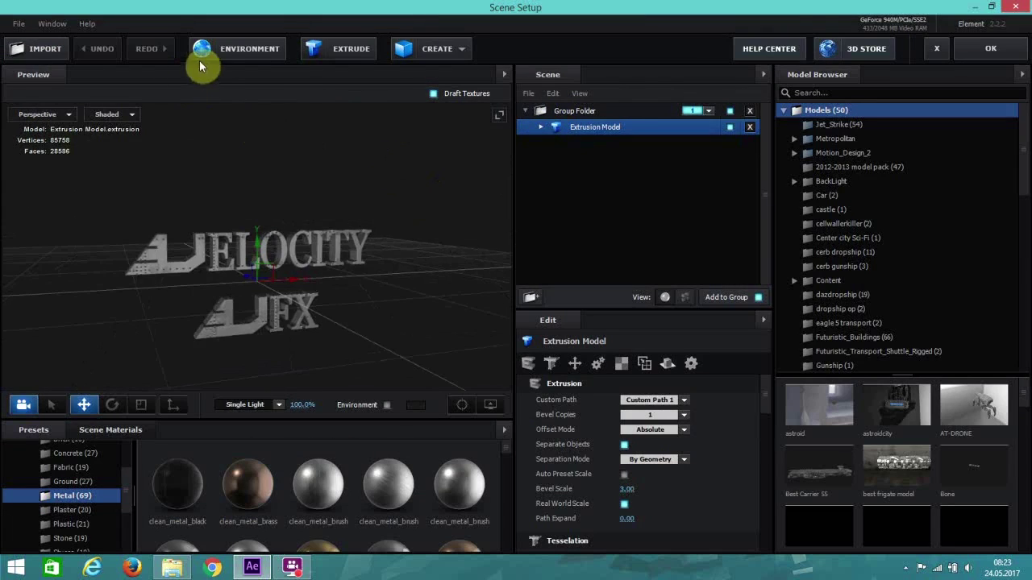
click(462, 51)
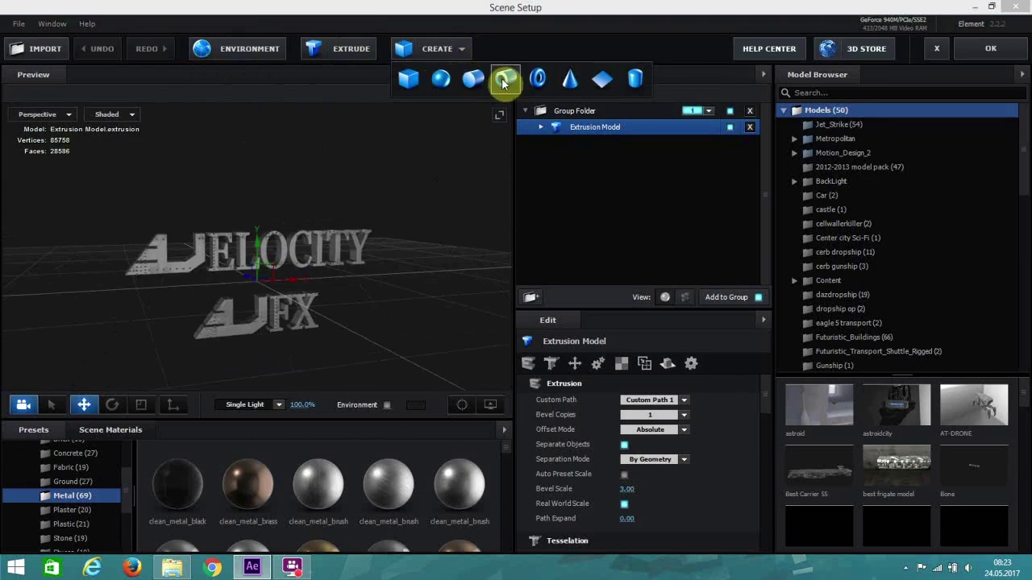
click(600, 79)
drag(259, 234, 276, 323)
scroll(364, 502, down, 1)
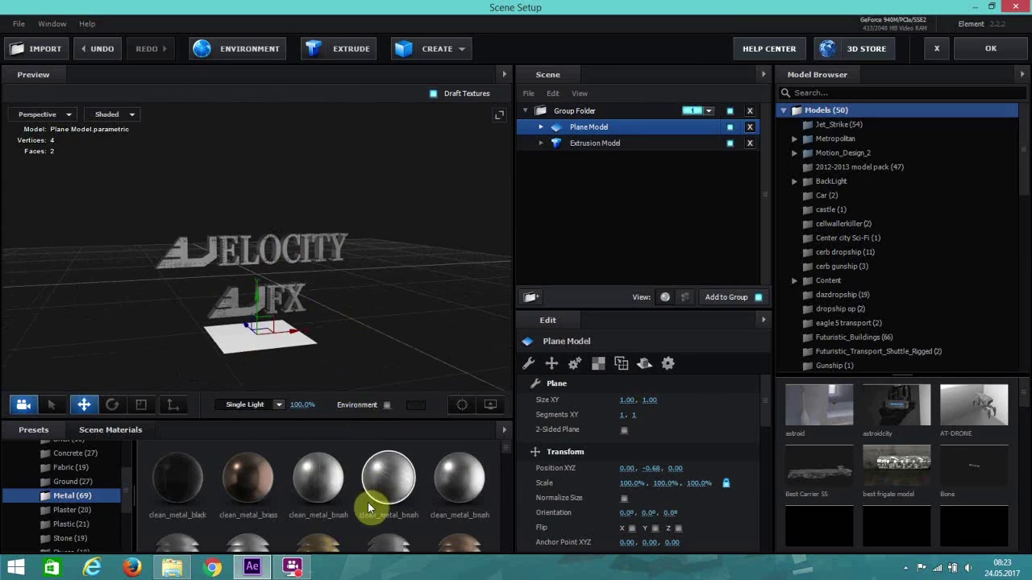
Apply the clean_metal_military_pannel material to the plane and scale the plane uniformly to 526%
drag(326, 484, 249, 357)
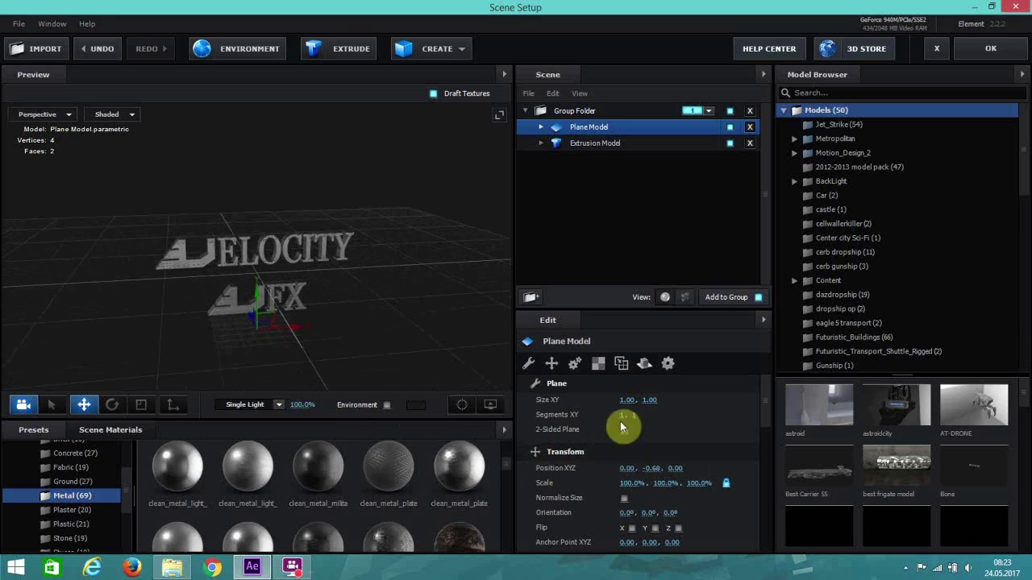
click(644, 495)
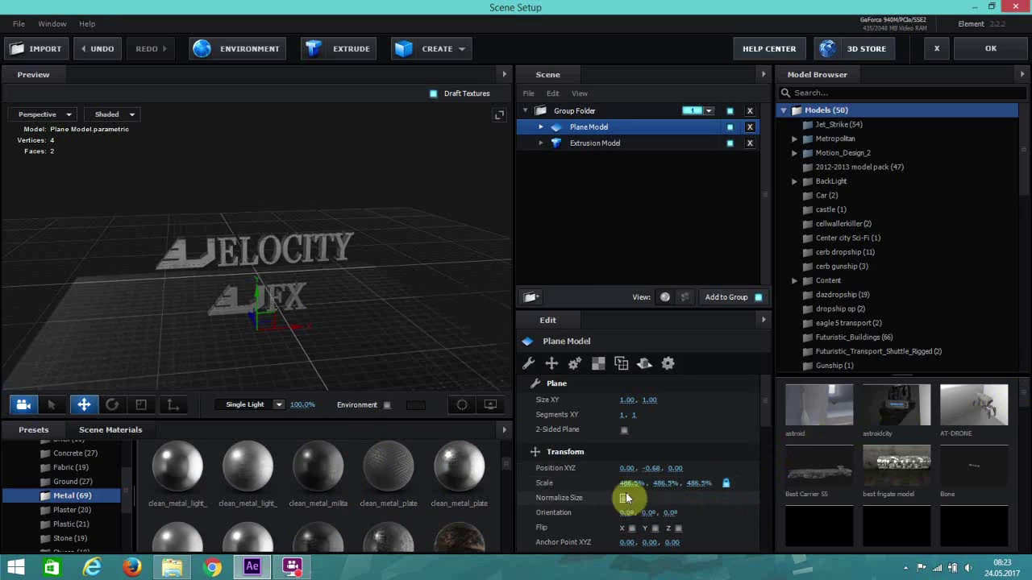
drag(625, 483, 677, 463)
Enable Matte Shadow in the plane's clean_metal_military_pannel material and accept the scene setup
scroll(635, 448, down, 10)
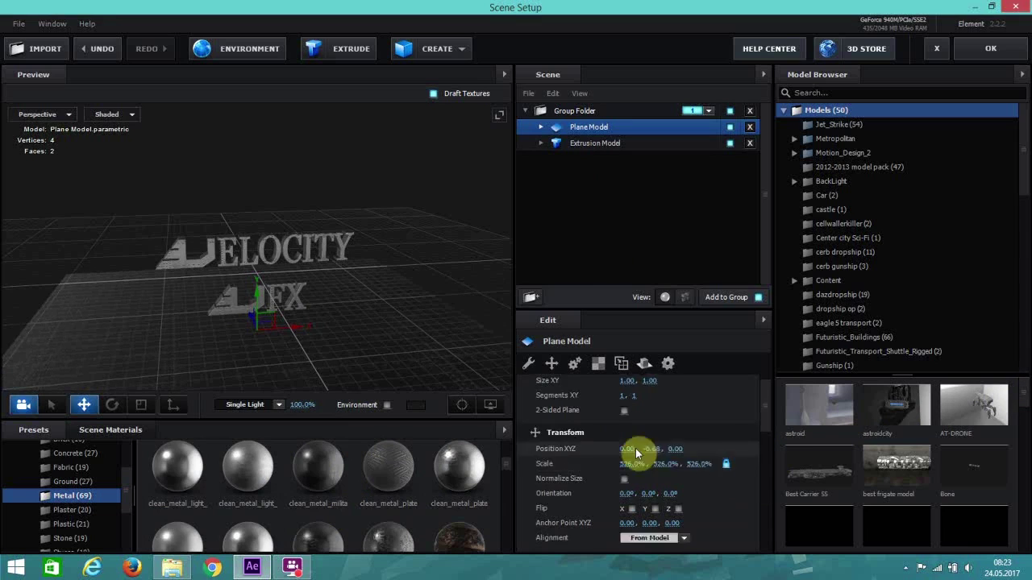
scroll(634, 447, down, 2)
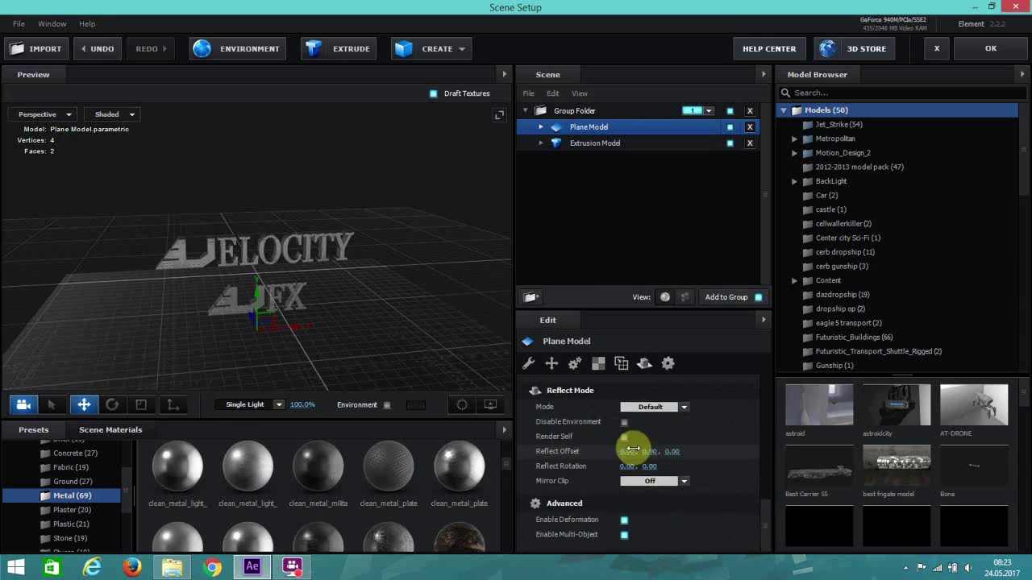
click(540, 128)
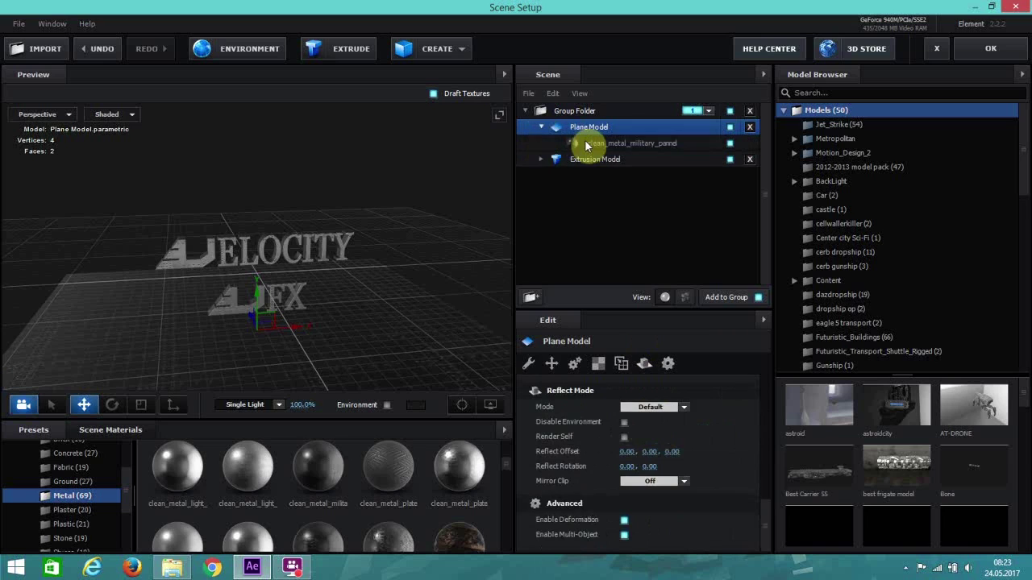
click(583, 142)
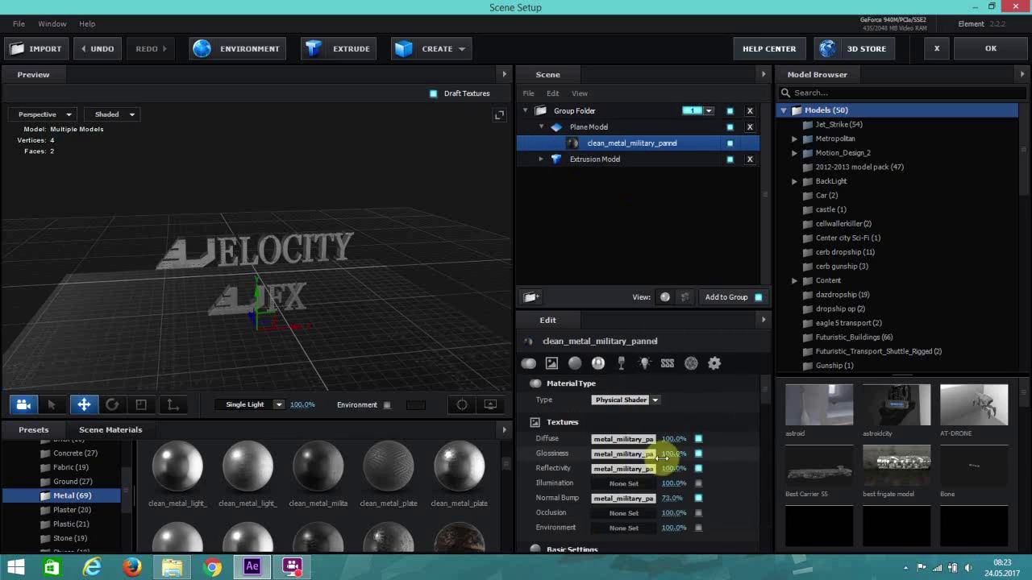
drag(760, 395, 755, 449)
scroll(749, 445, down, 10)
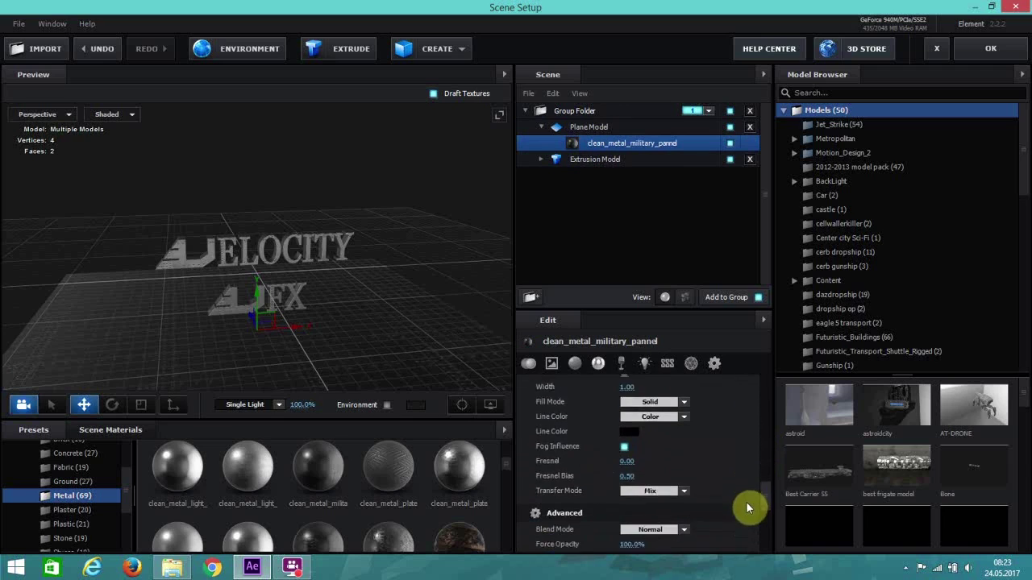
click(529, 362)
drag(762, 385, 759, 526)
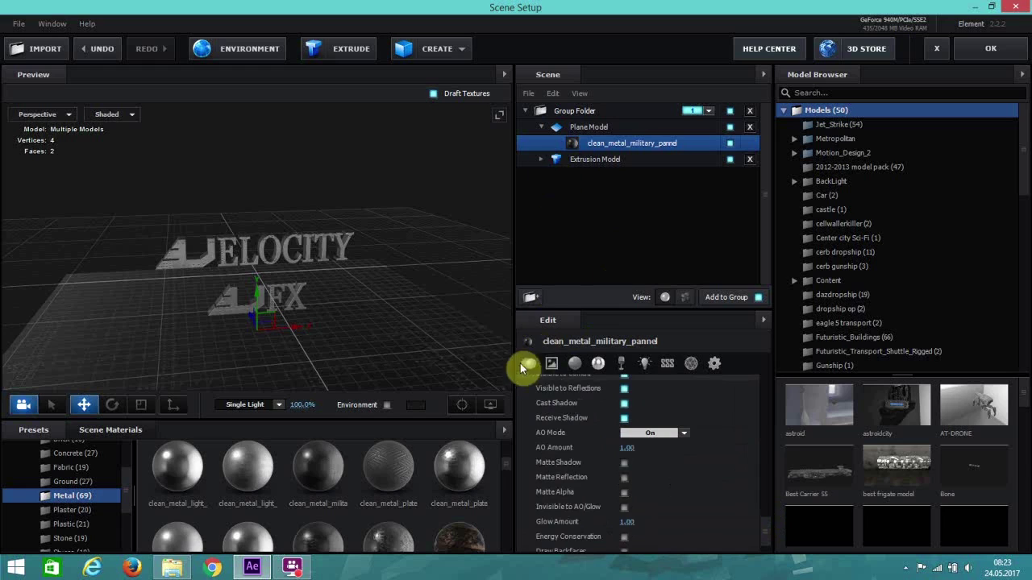
click(624, 466)
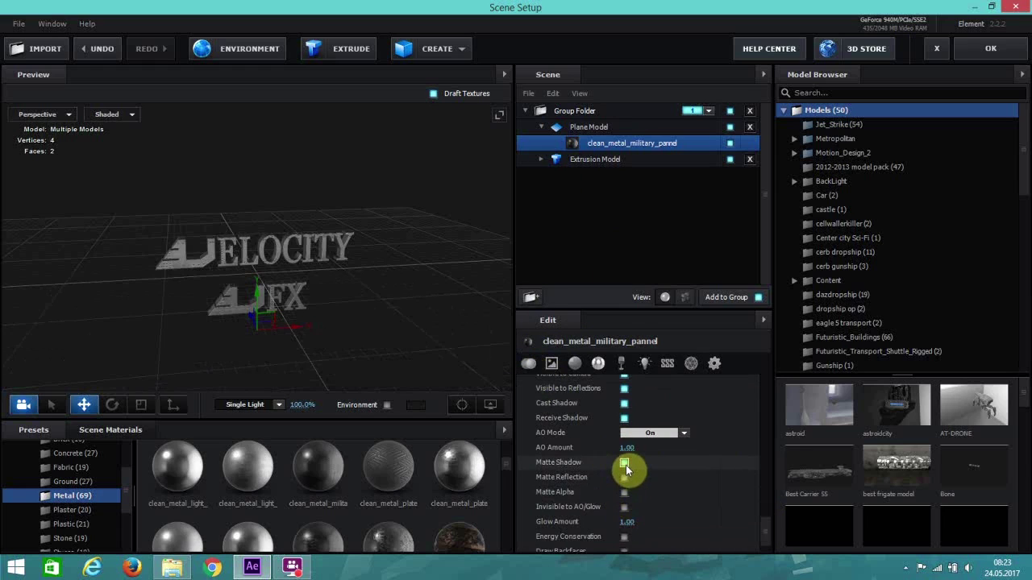
click(977, 58)
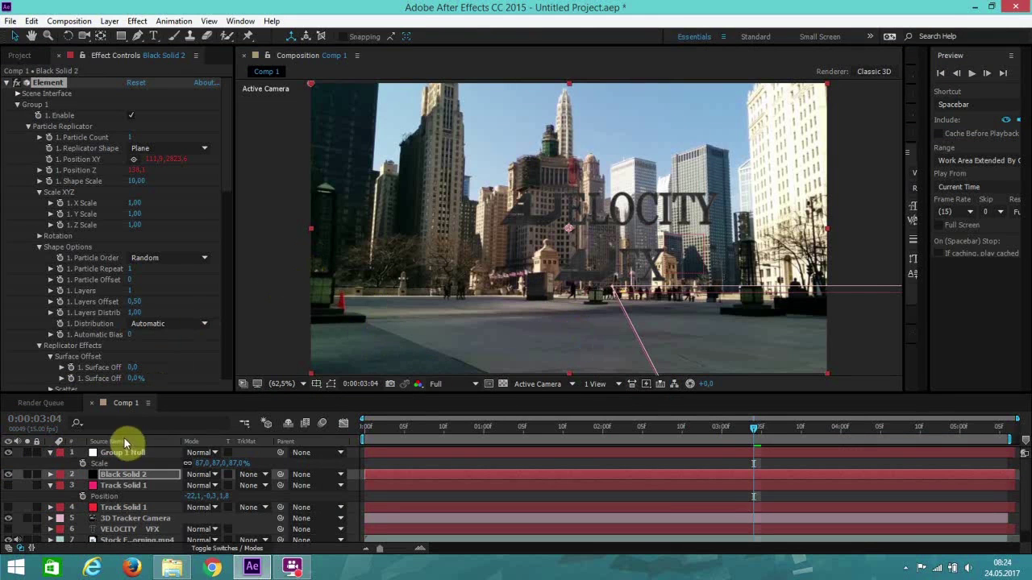
Add a spot light with Casts Shadows enabled to Comp 1
click(111, 24)
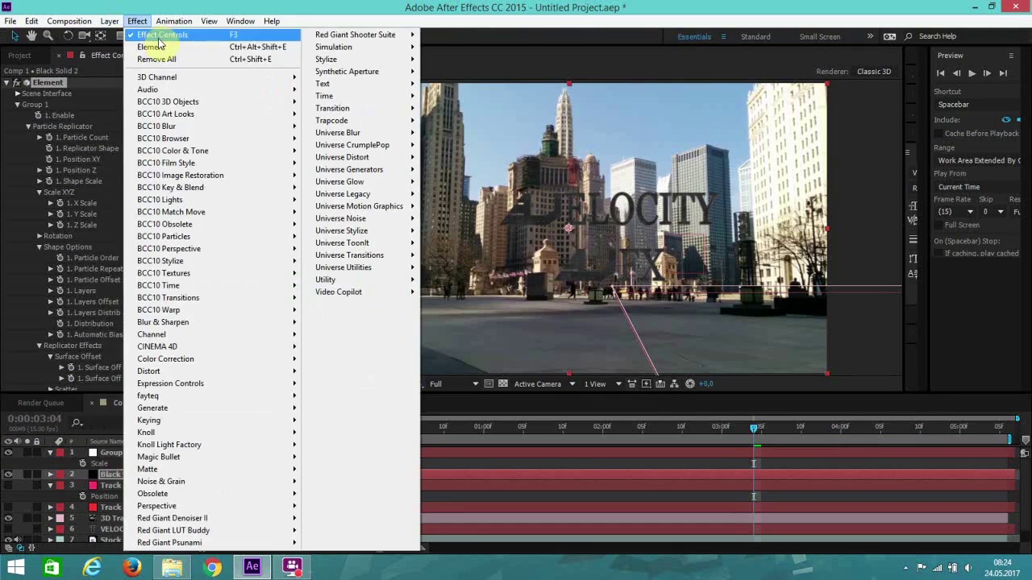
mouse_move(161, 35)
click(370, 64)
click(524, 175)
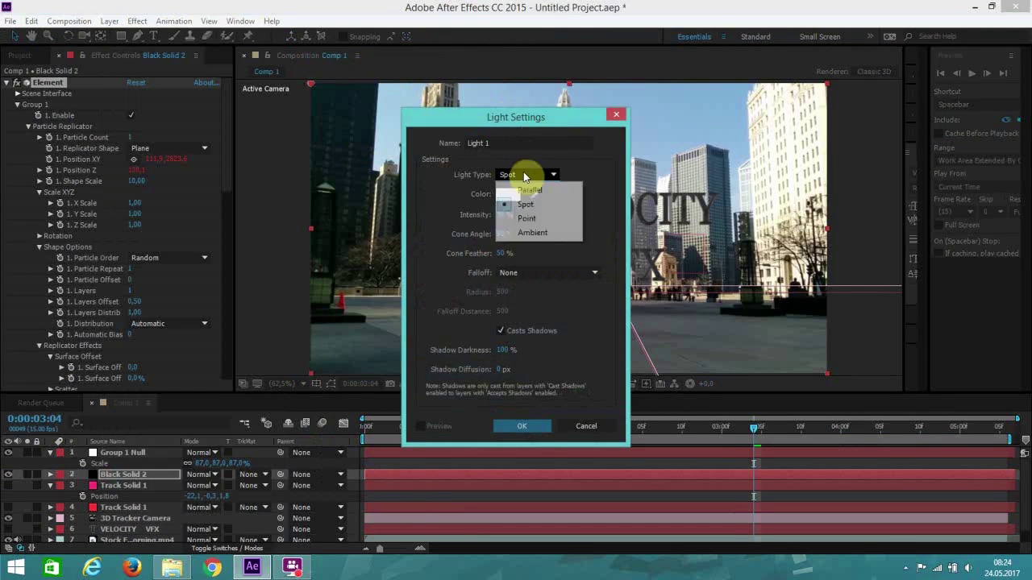
click(571, 159)
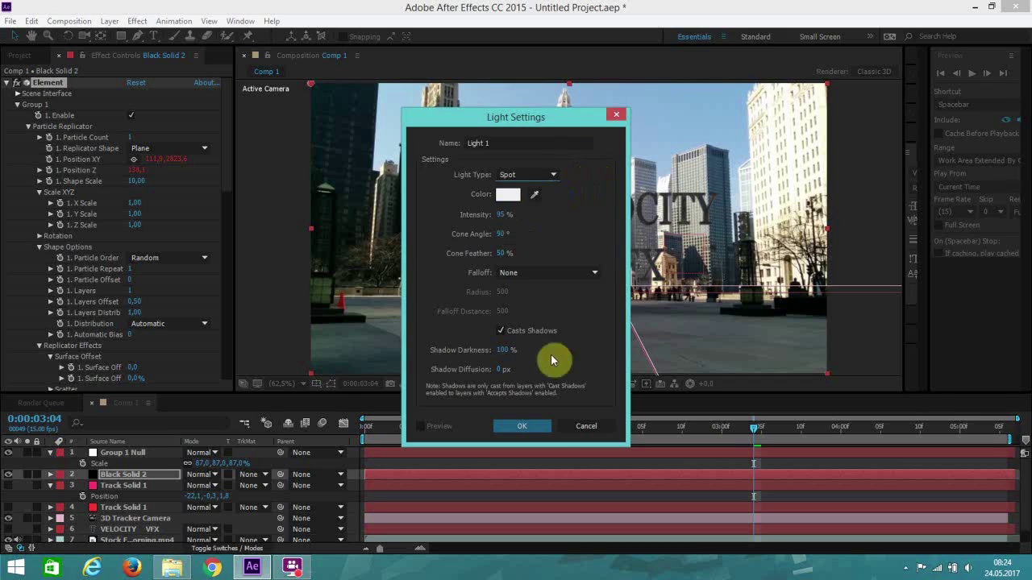
click(535, 428)
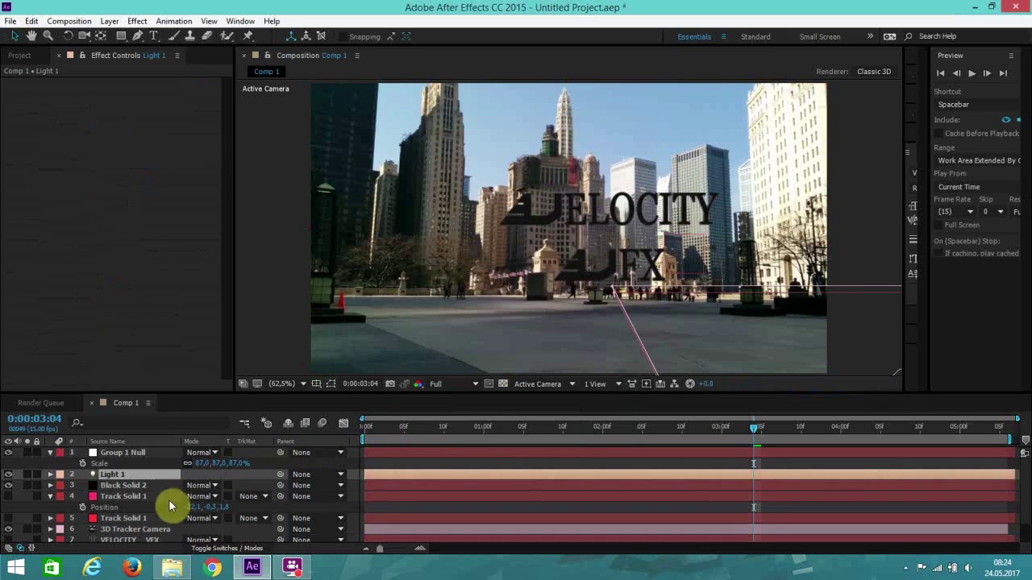
Move the spot light from outside the frame to a place above the VELOCITY VFX text
scroll(594, 225, down, 7)
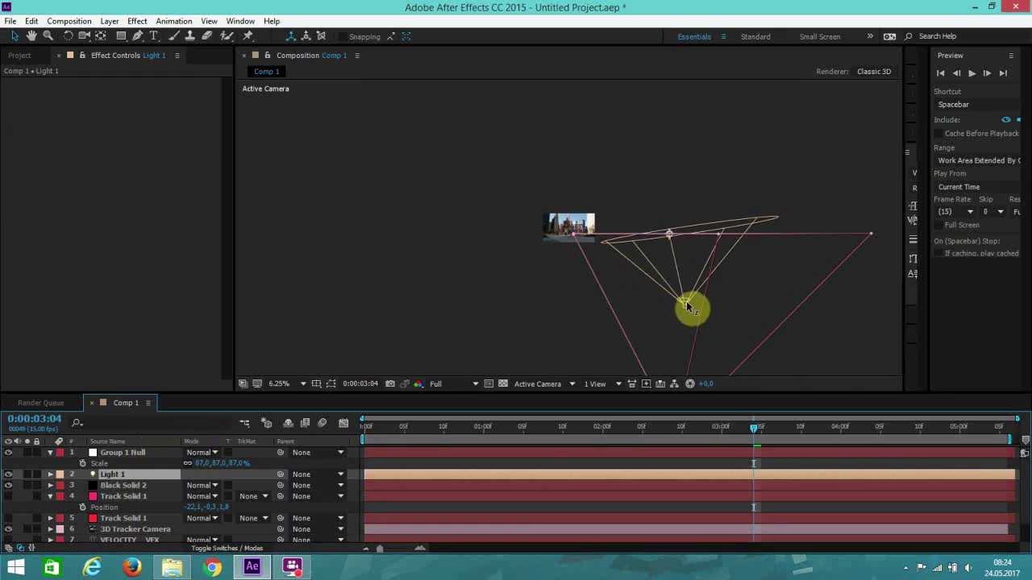
scroll(727, 324, up, 4)
drag(694, 285, 413, 34)
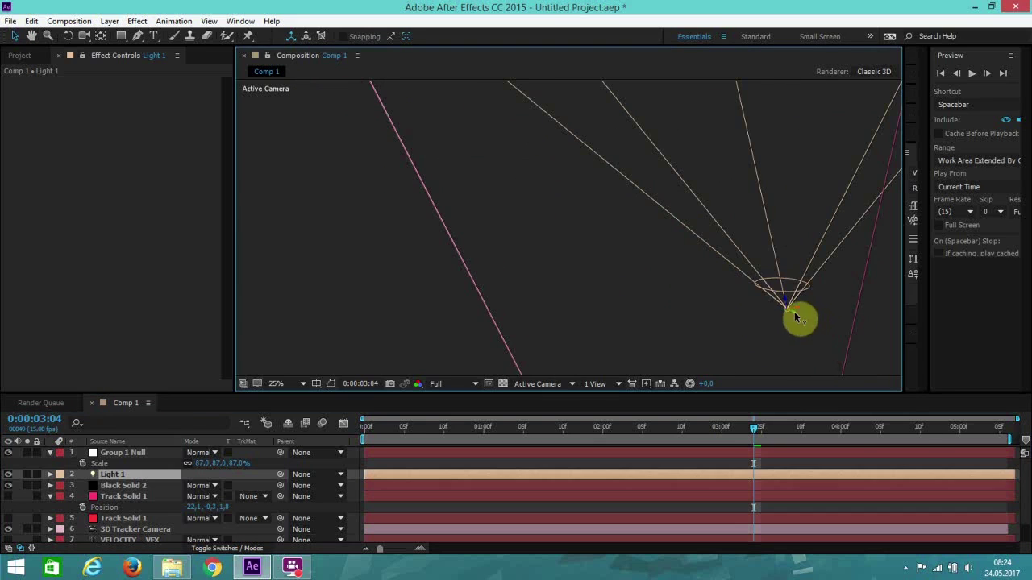
drag(794, 316, 437, 131)
drag(537, 189, 566, 272)
key(/)
key(comma)
key(comma)
key(comma)
drag(522, 231, 374, 219)
key(period)
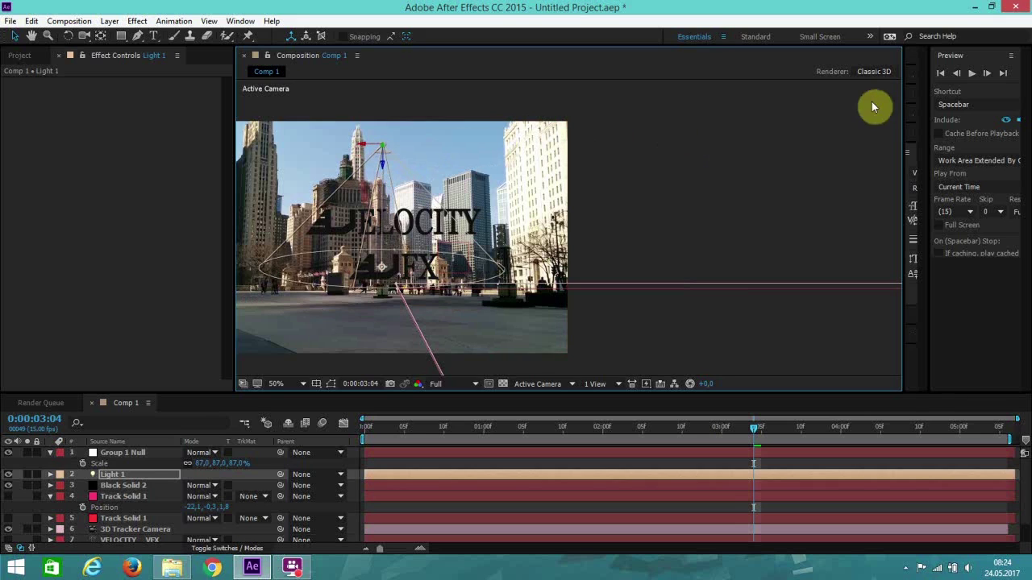
drag(383, 167, 414, 59)
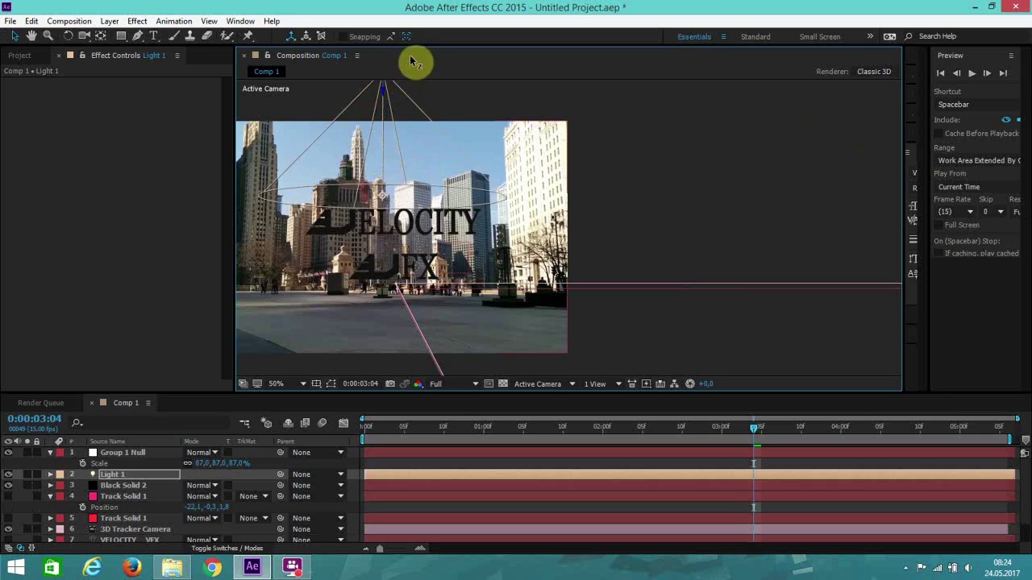
Set Light 1's intensity to 200%
click(51, 475)
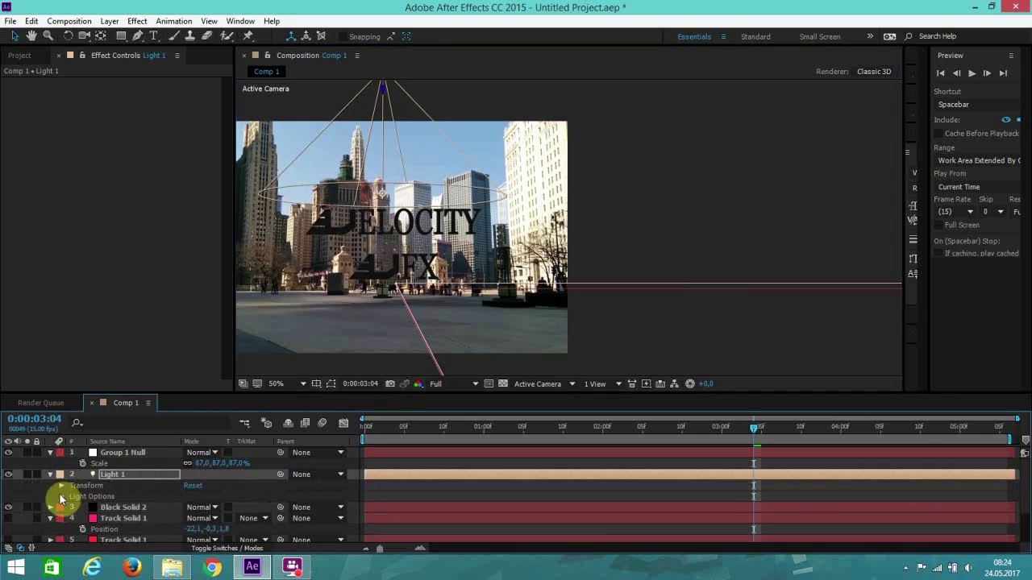
click(60, 497)
drag(194, 464, 237, 460)
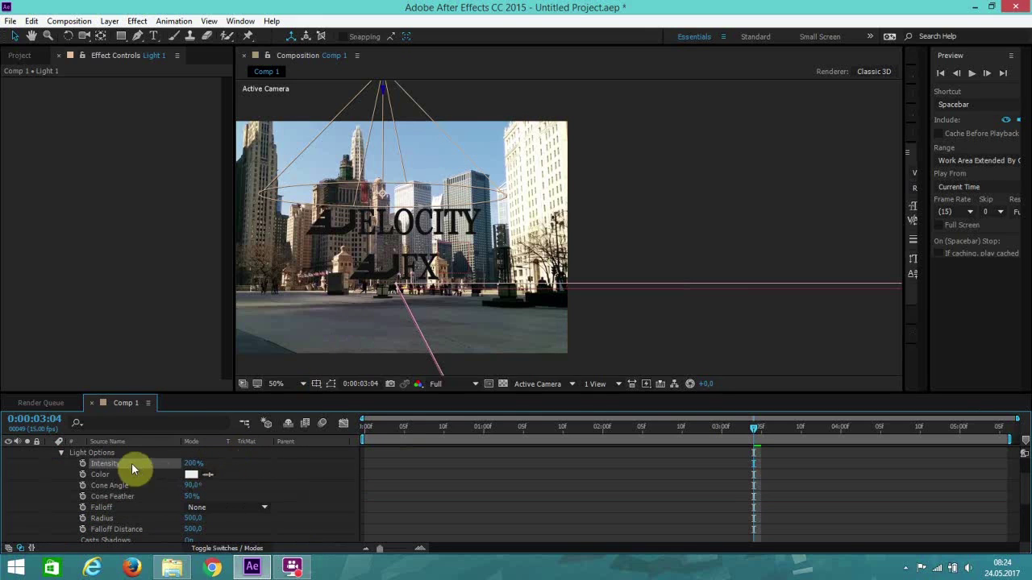
scroll(132, 468, up, 2)
Set Light 1's Y position to 5570.9 to cast the text's shadow on the ground
click(62, 485)
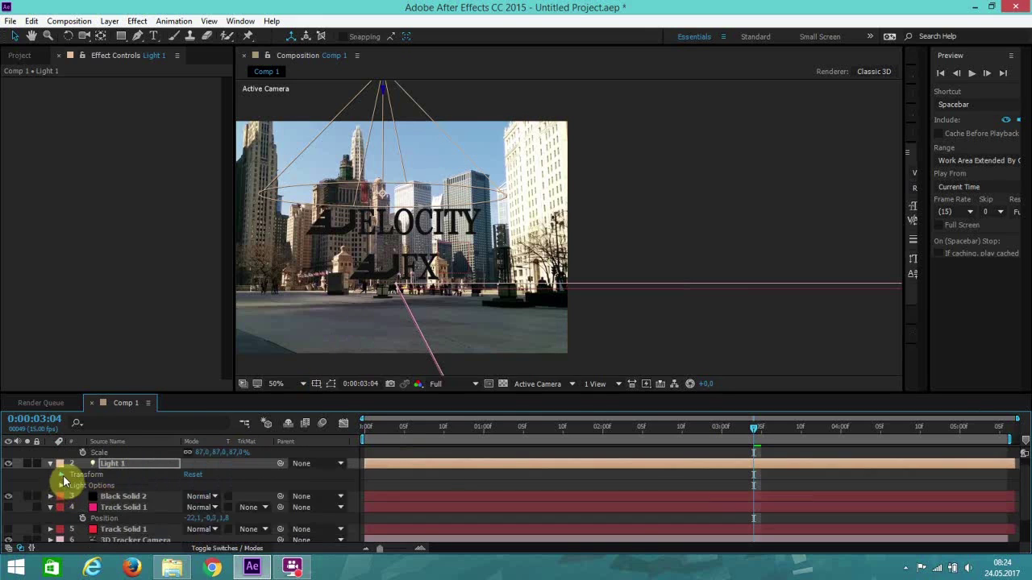
click(62, 475)
scroll(226, 509, down, 2)
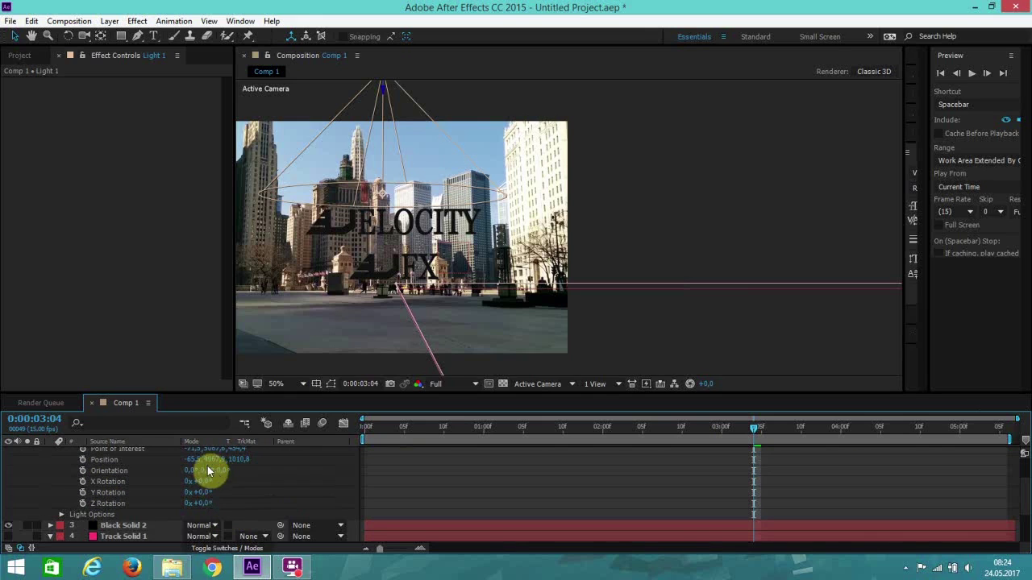
drag(209, 465, 603, 453)
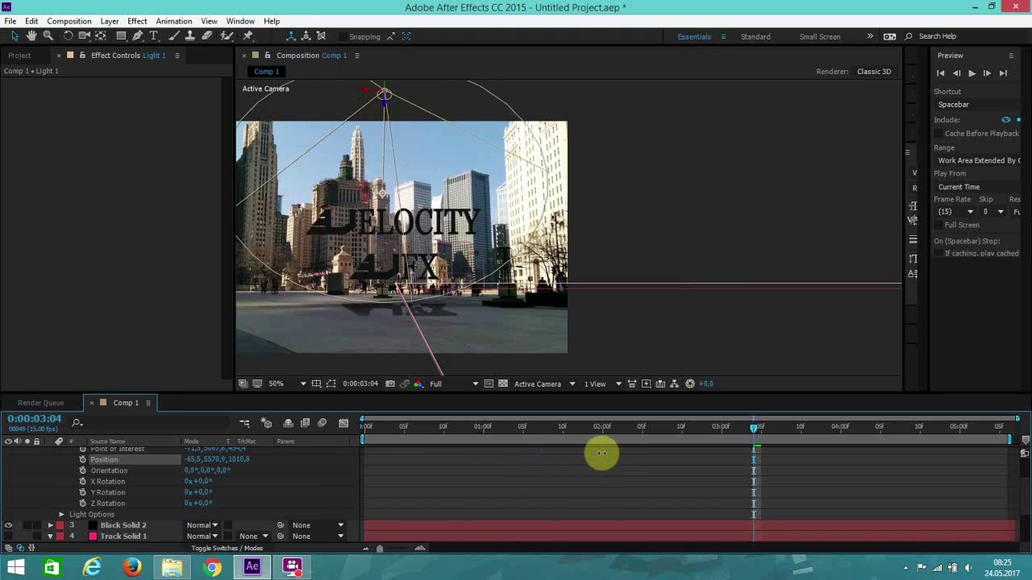
drag(461, 288, 562, 303)
scroll(241, 502, up, 1)
scroll(239, 506, down, 1)
Narrow Light 1's cone angle to 82° and adjust its cone feather
click(62, 514)
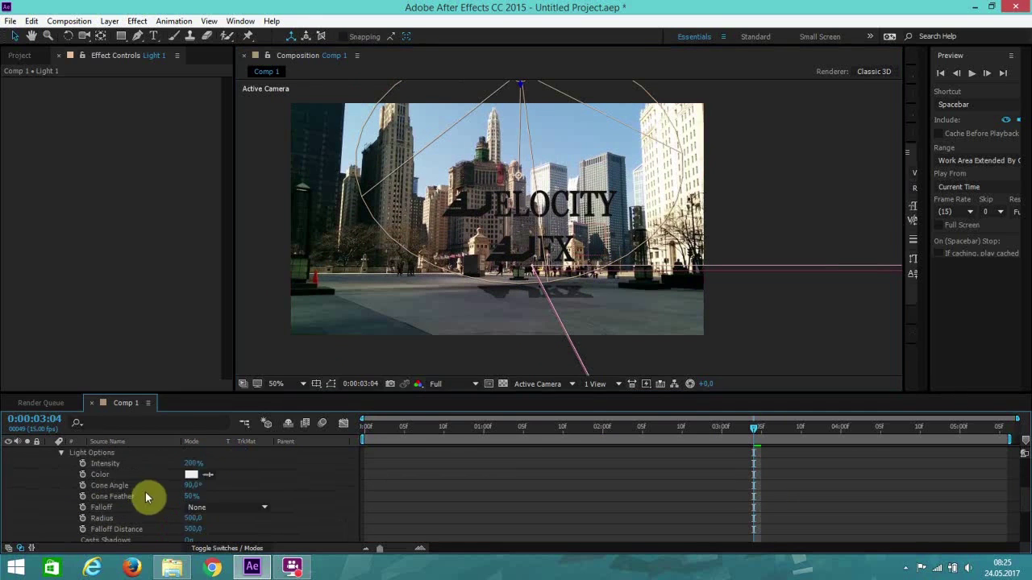
drag(192, 487, 190, 493)
click(189, 498)
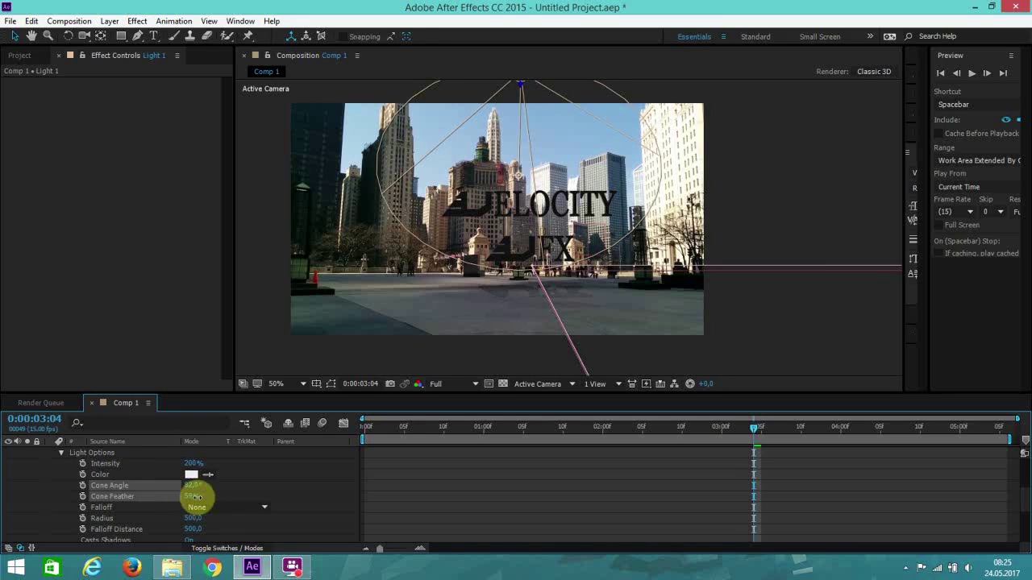
click(191, 495)
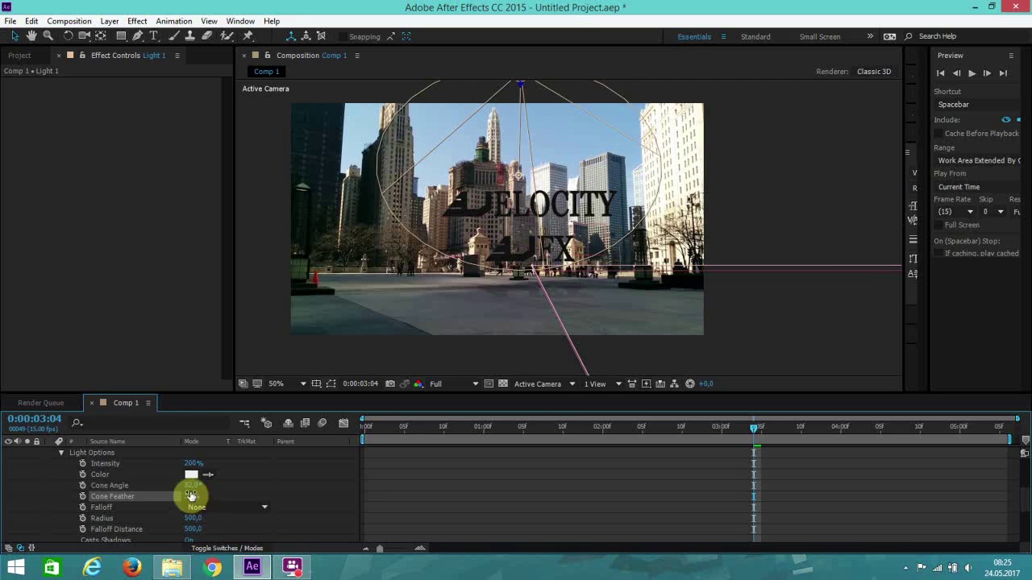
drag(188, 487, 188, 488)
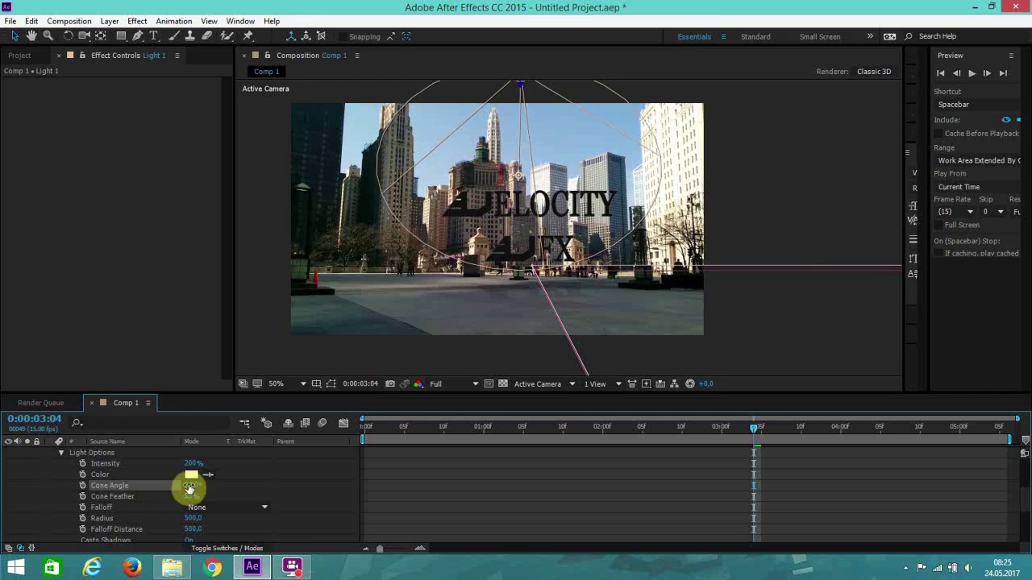
Refine Light 1's position to -44.5, 5586.9, 1006.8
scroll(185, 488, up, 3)
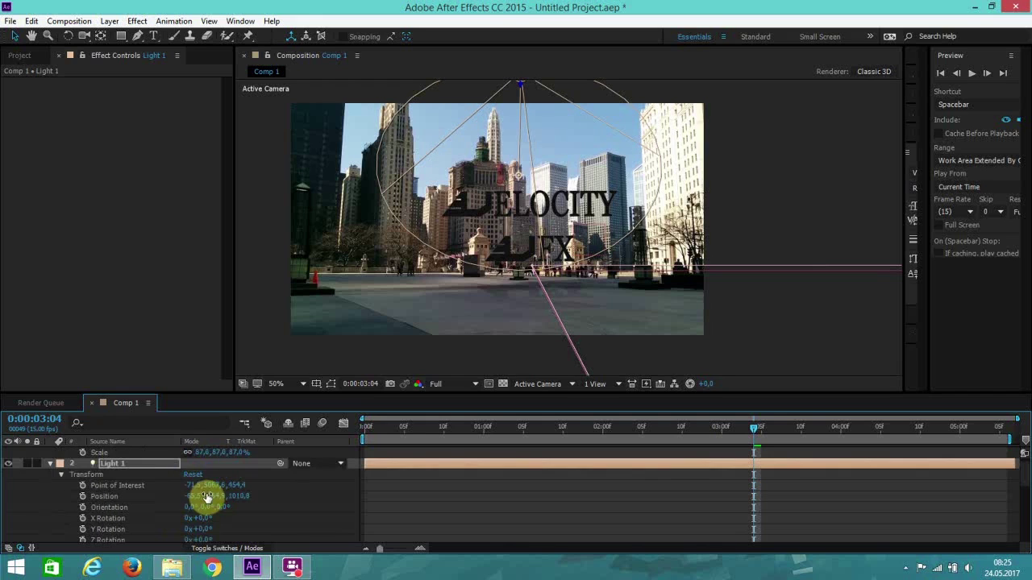
scroll(204, 500, down, 1)
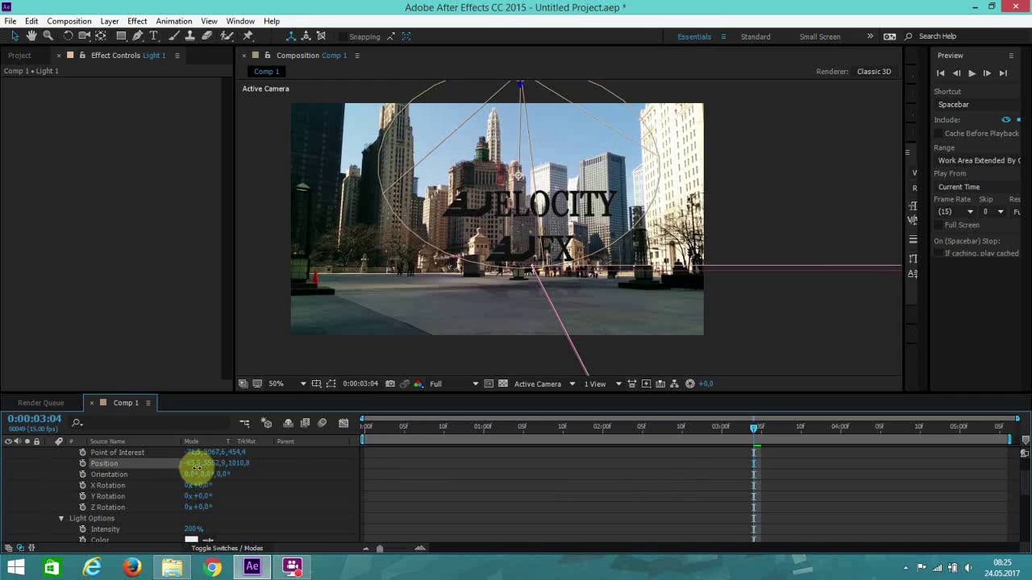
click(105, 464)
drag(232, 472, 161, 463)
click(104, 465)
drag(232, 465, 207, 468)
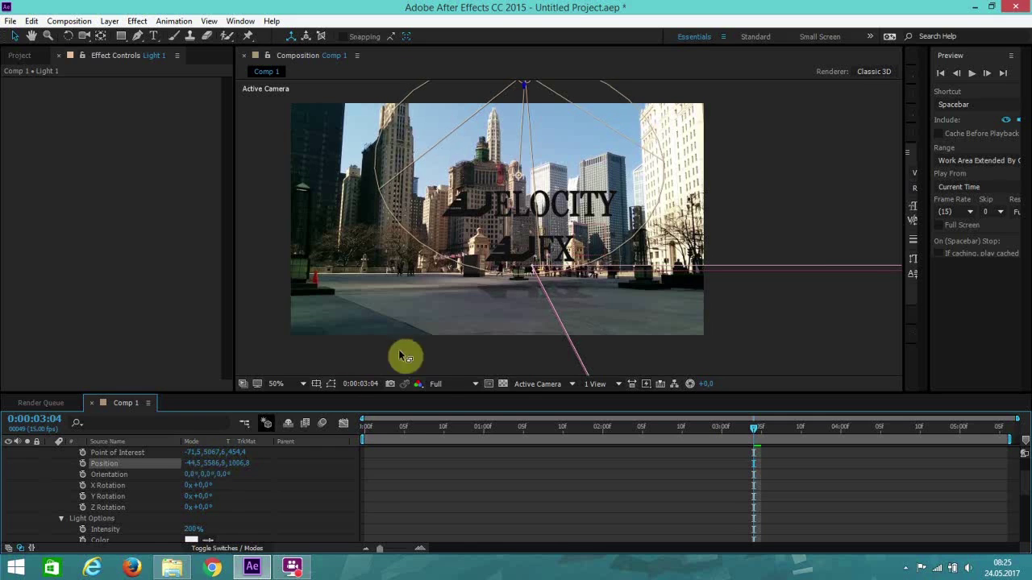
click(825, 333)
click(663, 478)
Enlarge the composition view, fit the frame to it, and preview the shadowed text from the first frame
click(940, 73)
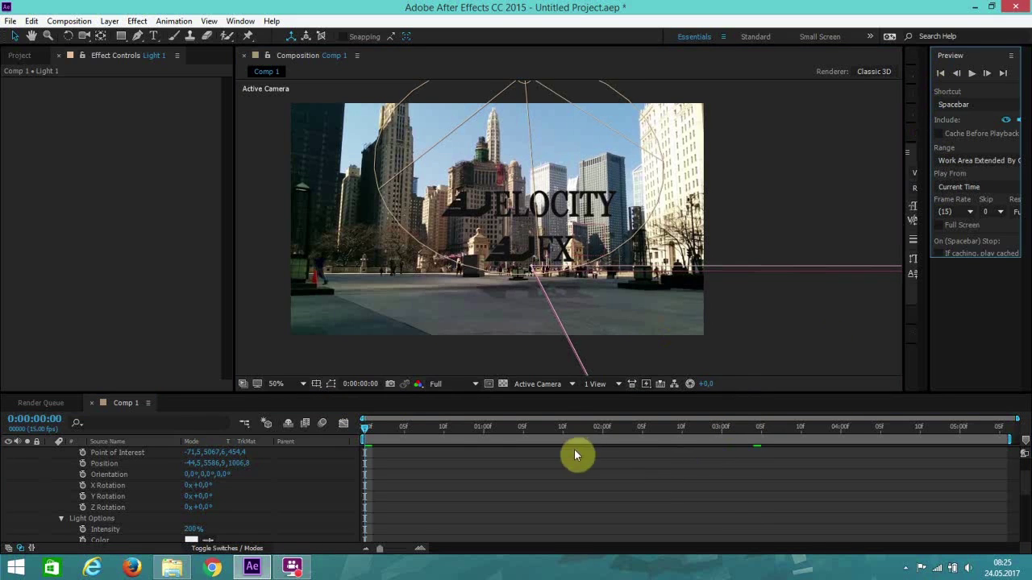
drag(542, 394, 556, 557)
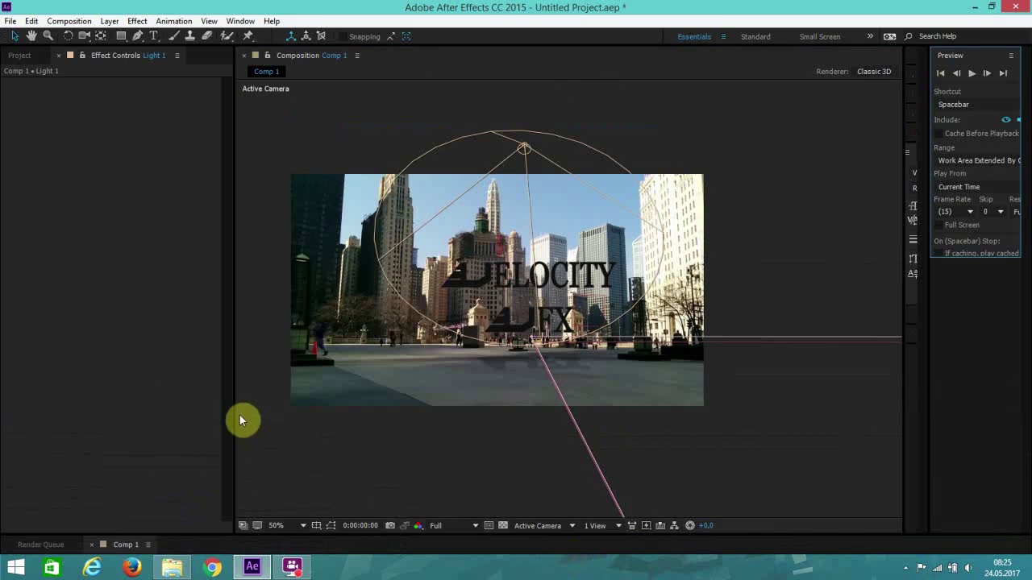
drag(233, 412, 48, 427)
click(92, 525)
click(127, 307)
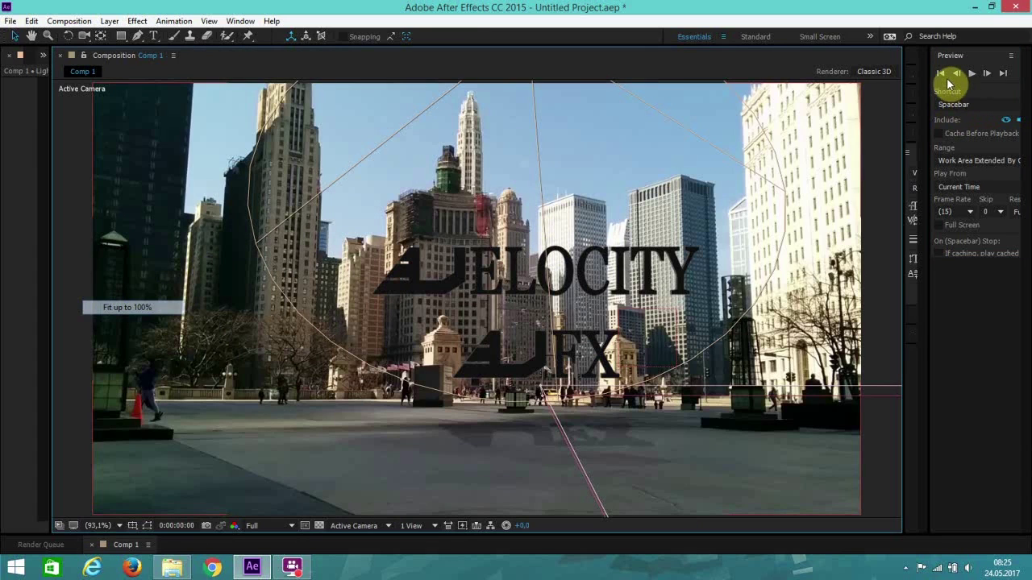
click(971, 74)
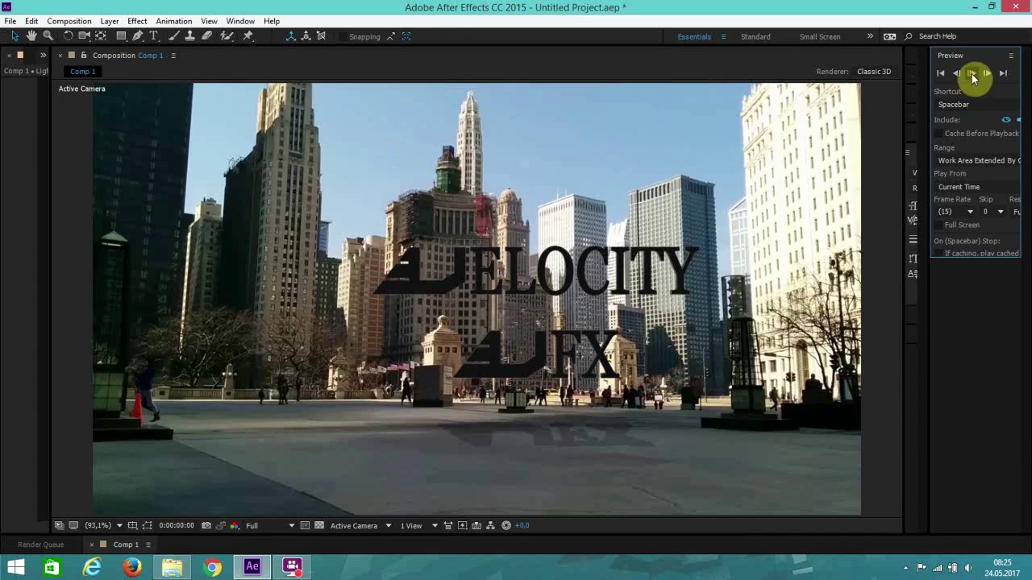
key(space)
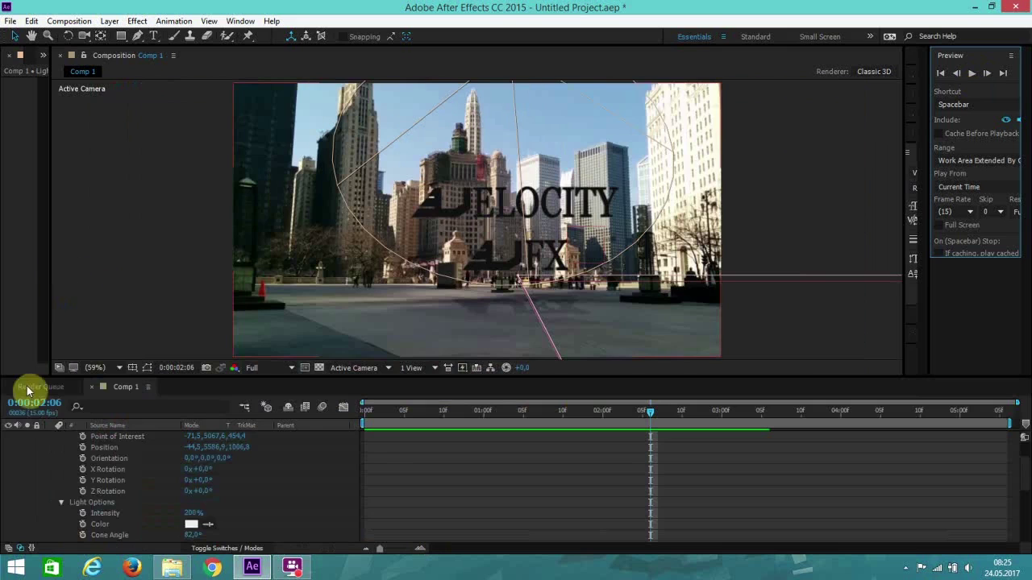
Set the additional lighting in the Element render settings of Black Solid 2 to the Basic preset
scroll(56, 422, up, 3)
click(59, 458)
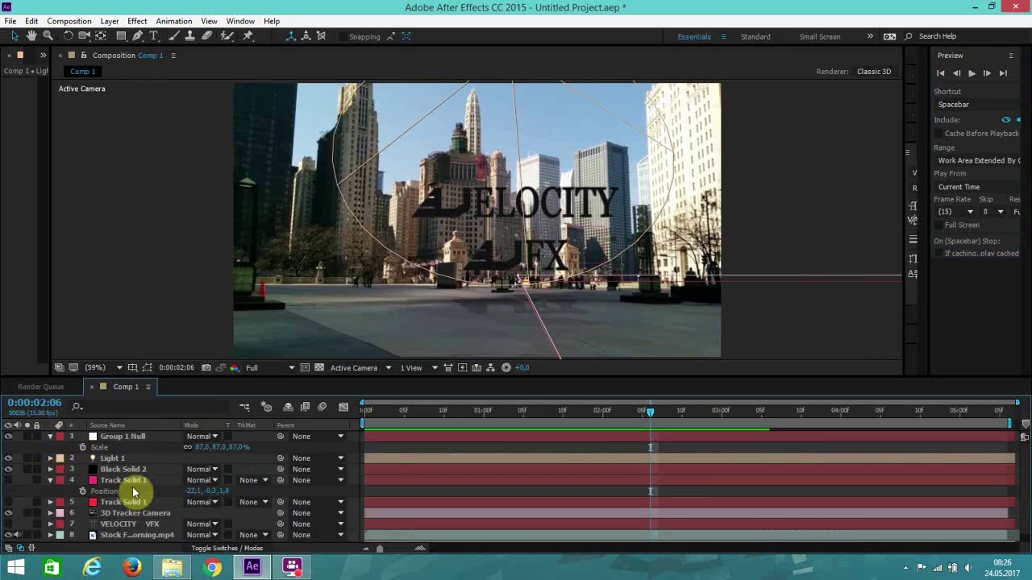
click(130, 469)
drag(51, 232, 276, 271)
scroll(164, 290, down, 15)
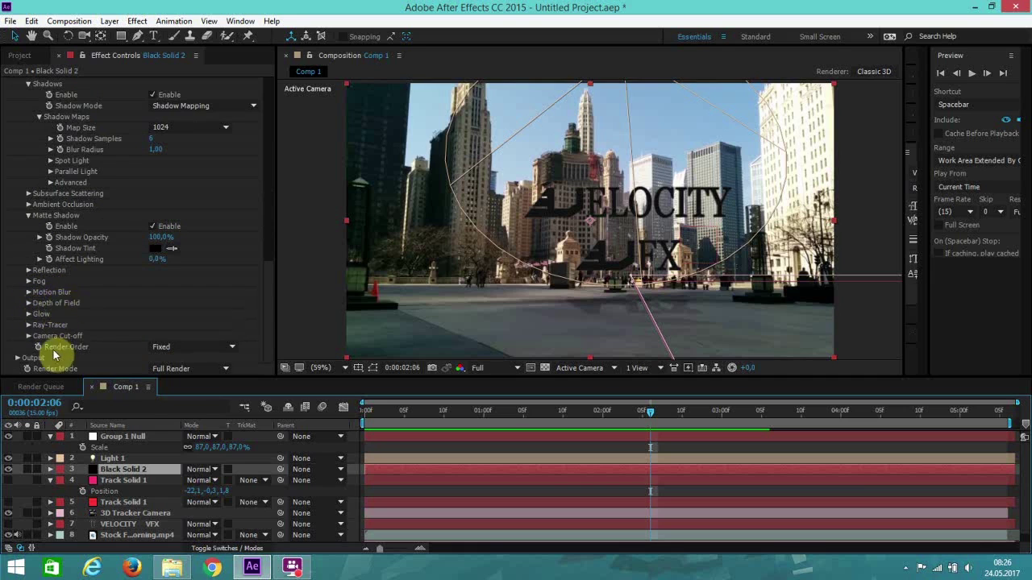
scroll(133, 286, up, 1)
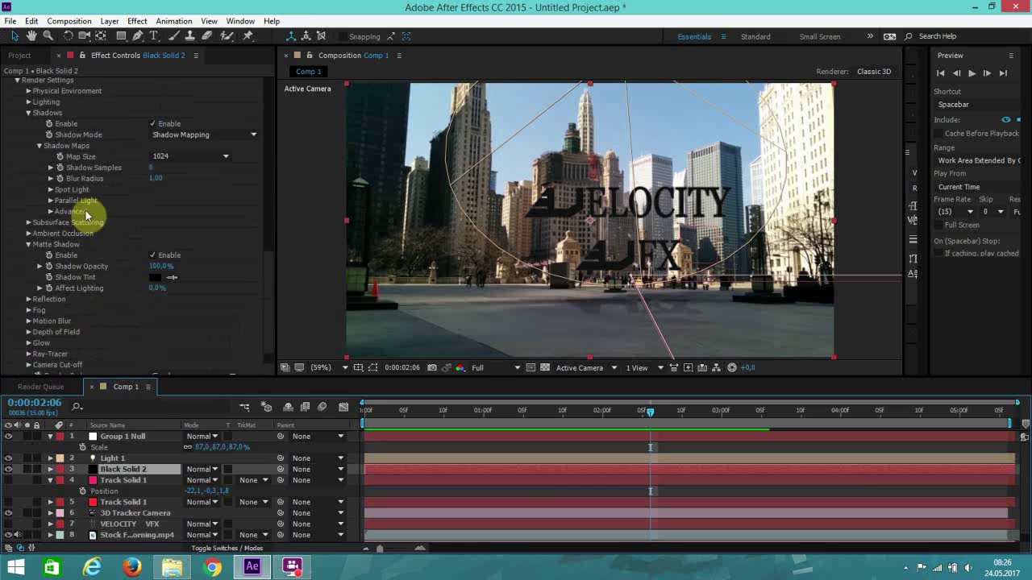
scroll(89, 213, up, 2)
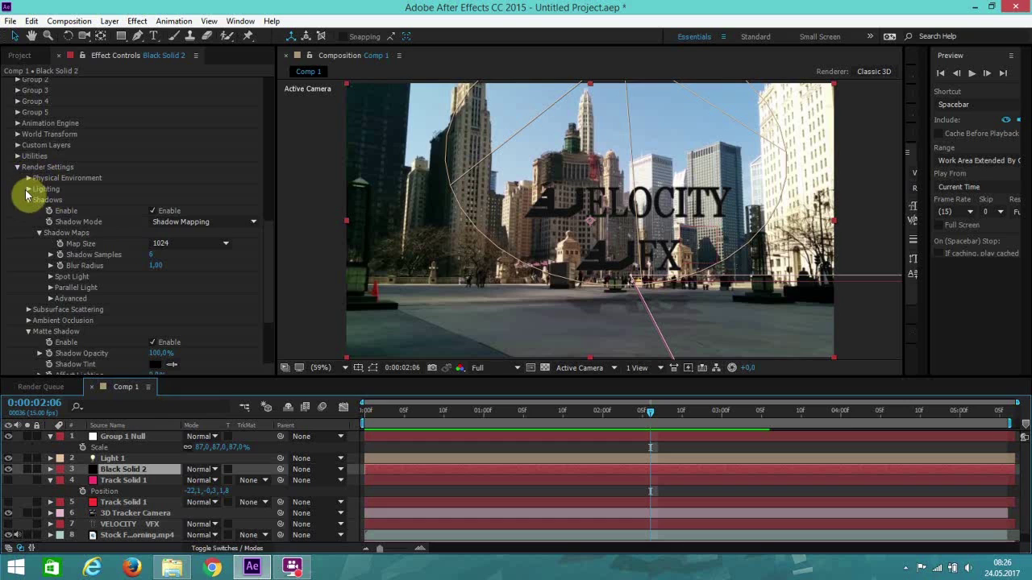
click(35, 188)
click(170, 222)
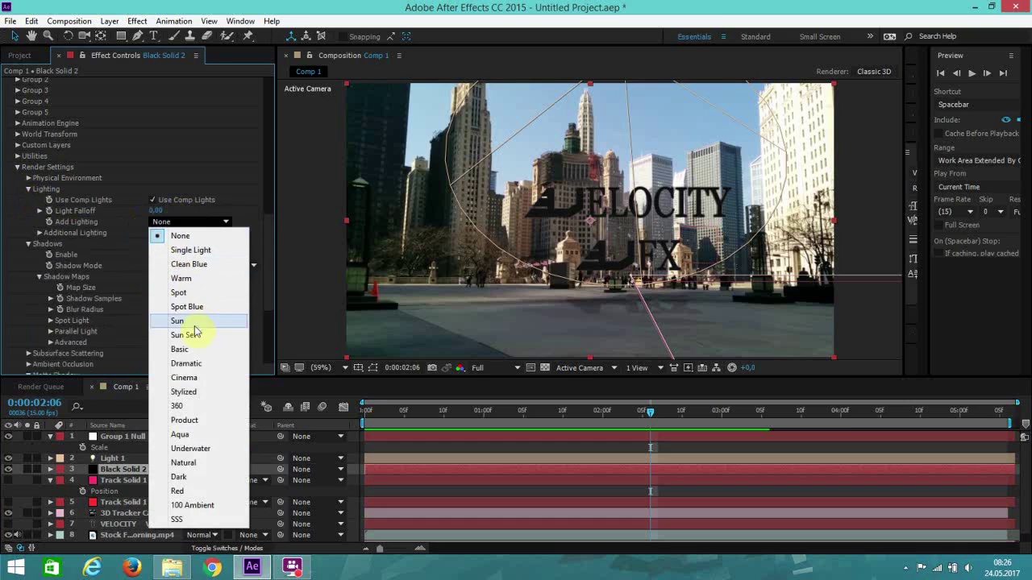
click(183, 349)
Raise the additional lighting's brightness multiplier to 177%
scroll(172, 283, up, 2)
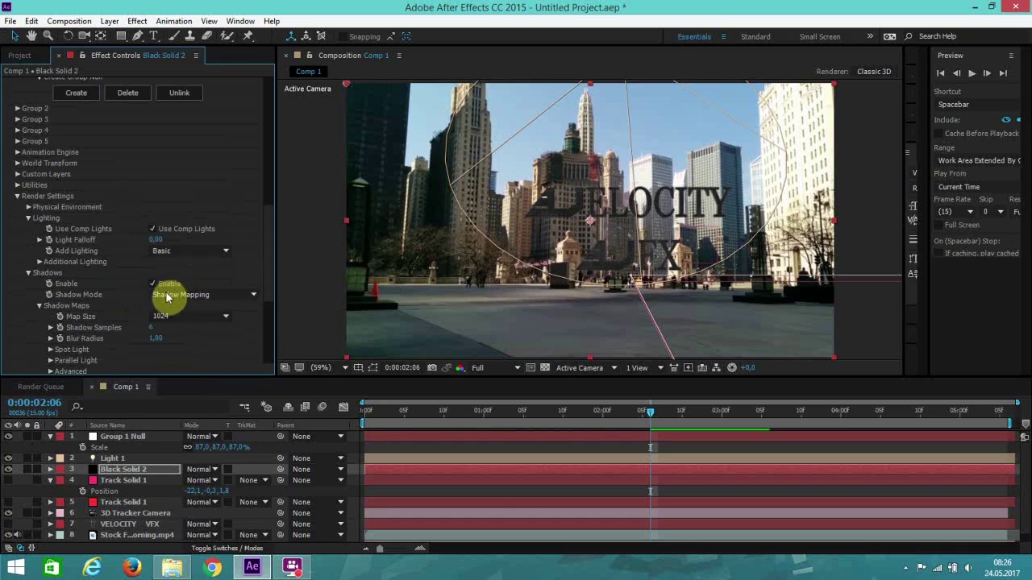
click(40, 262)
drag(186, 274, 208, 273)
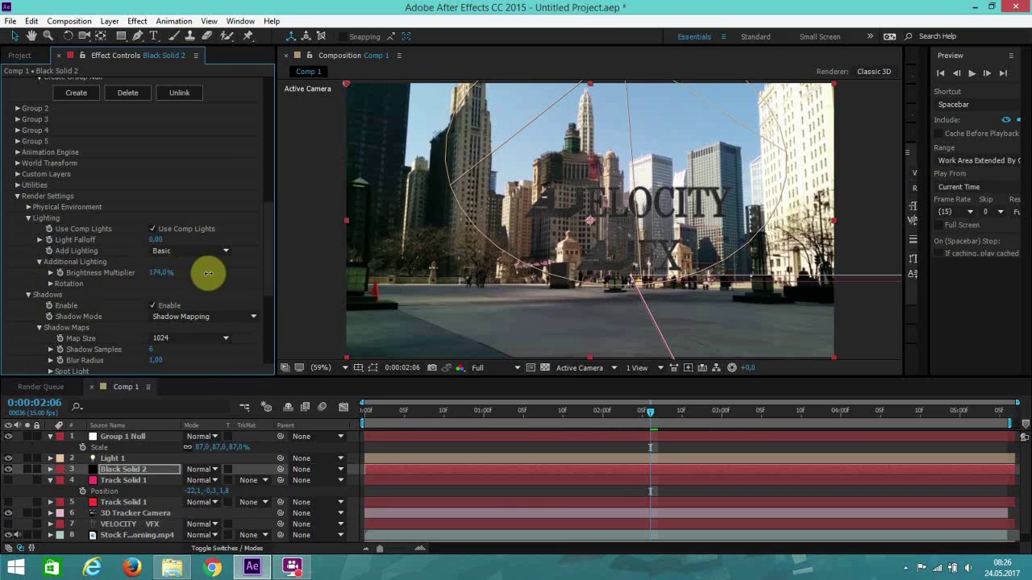
Try the Dramatic and Cinema presets for the text's additional lighting
click(192, 251)
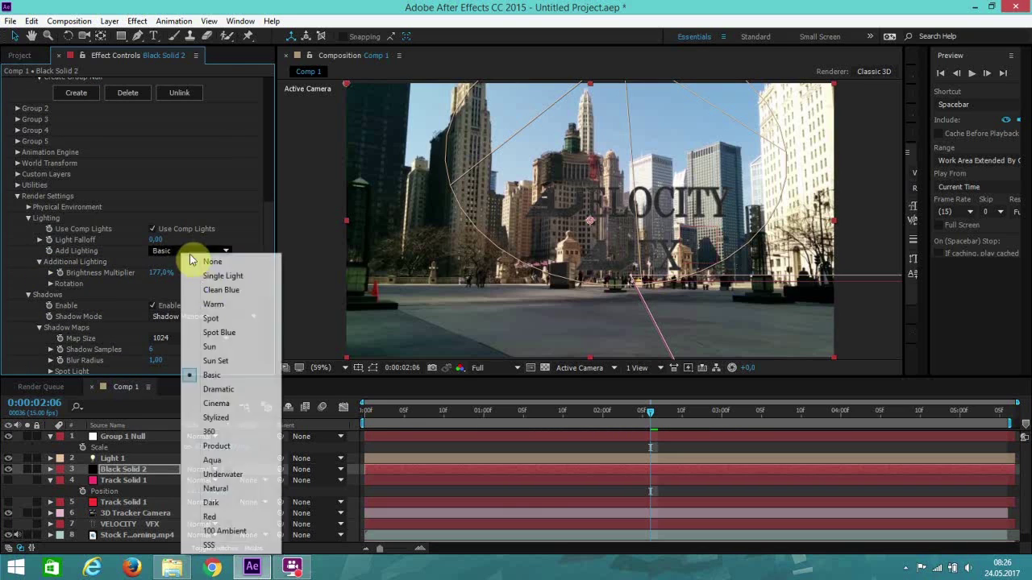
click(227, 398)
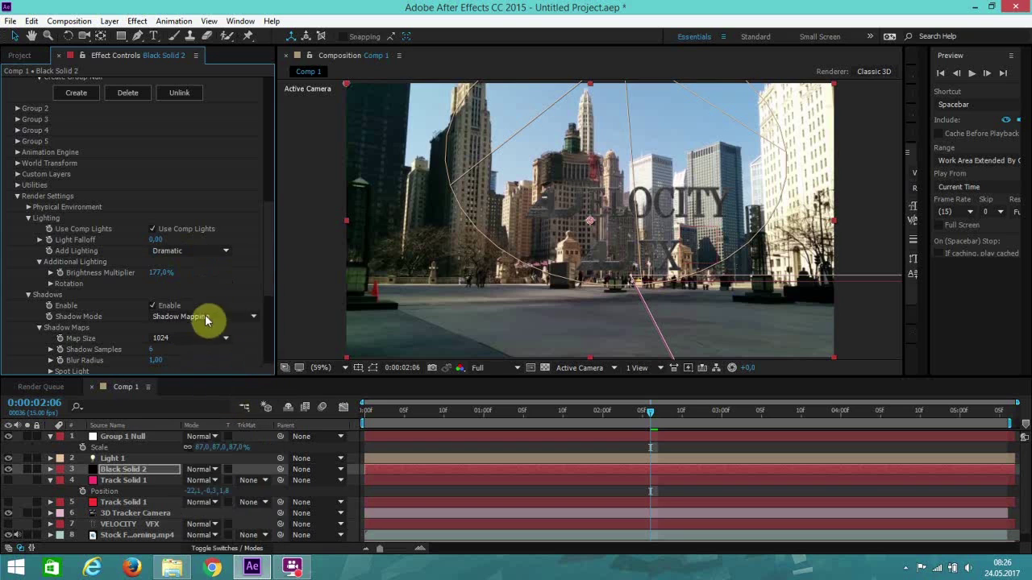
click(212, 254)
click(218, 403)
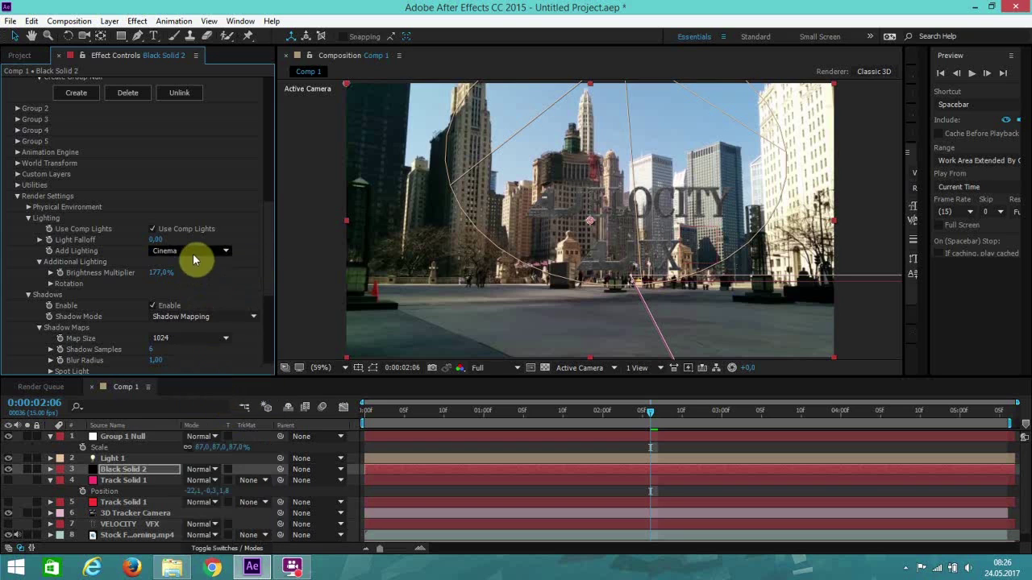
Switch the additional lighting back to Basic and set its brightness multiplier to 231%
click(201, 253)
click(216, 375)
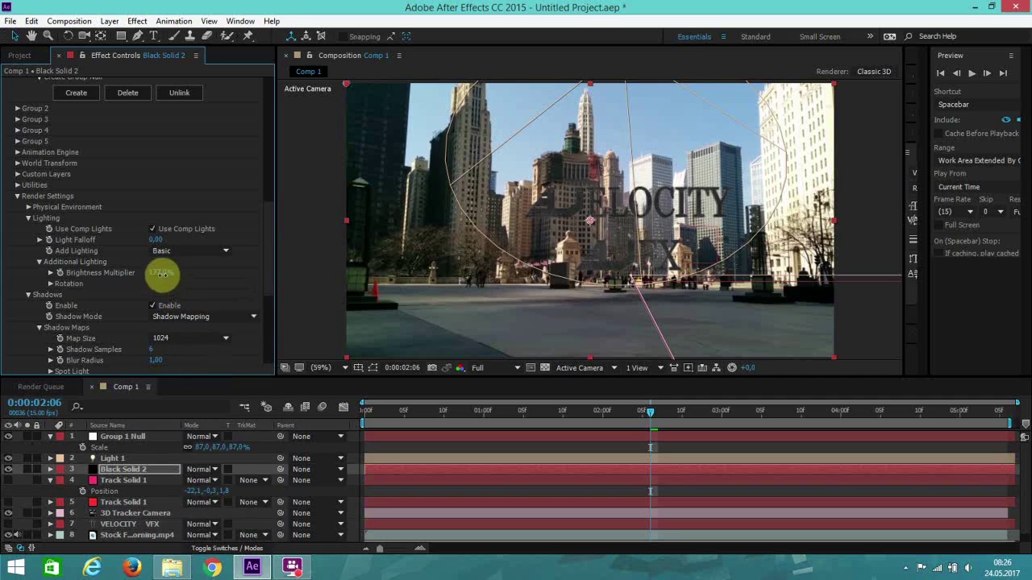
drag(176, 275, 200, 292)
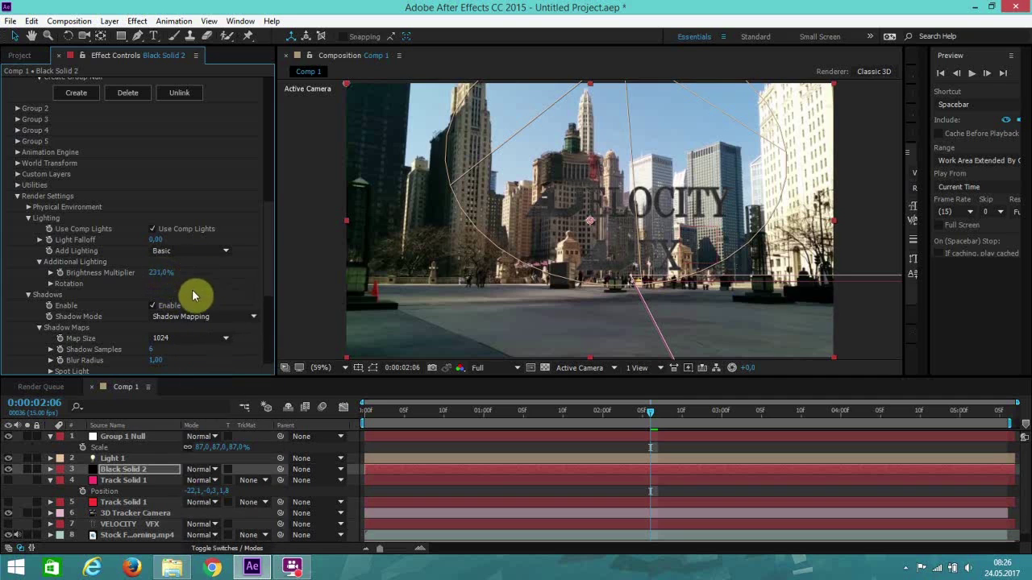
Enable ambient occlusion for the 3D text and set the SSAO contrast to 0.49
scroll(107, 313, down, 3)
scroll(107, 310, down, 3)
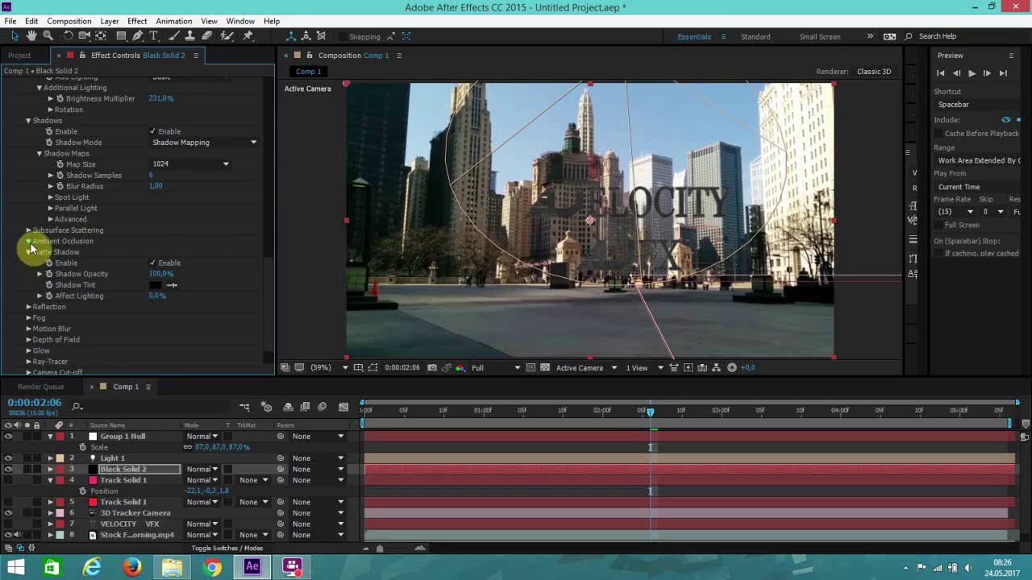
click(29, 241)
click(166, 303)
click(190, 359)
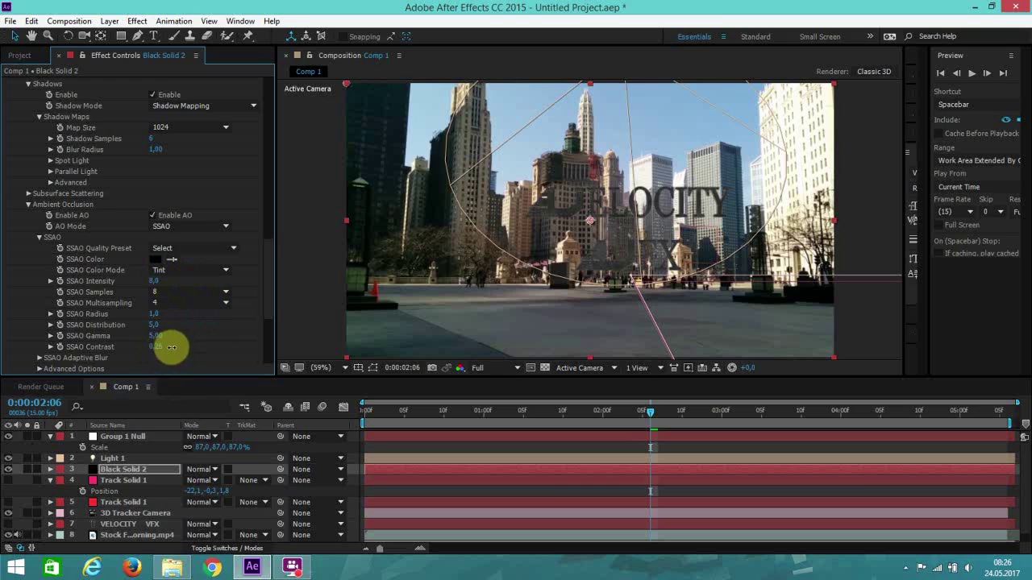
drag(179, 347, 185, 348)
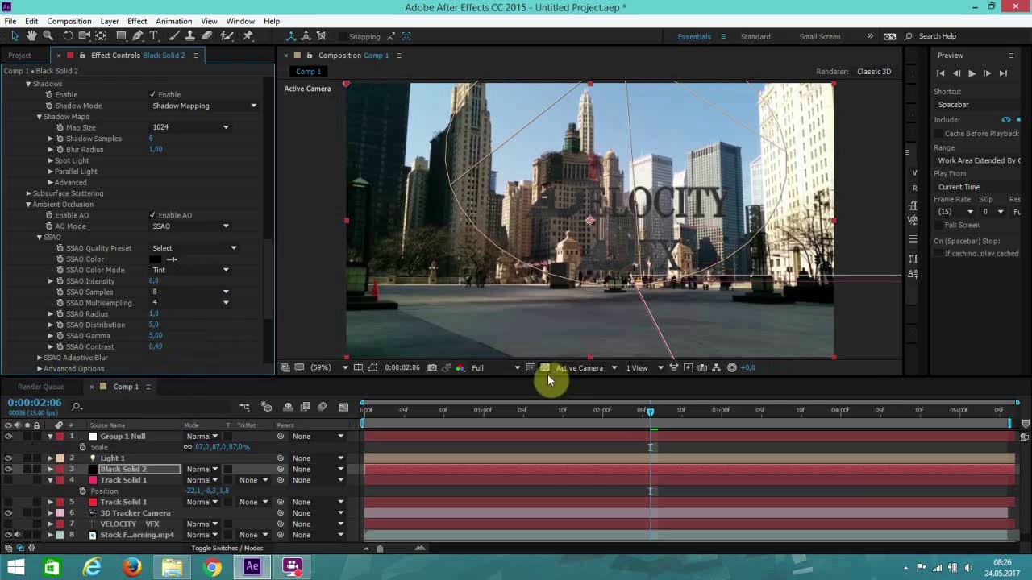
Enlarge the composition view and preview the relit text from the first frame
drag(546, 376, 524, 493)
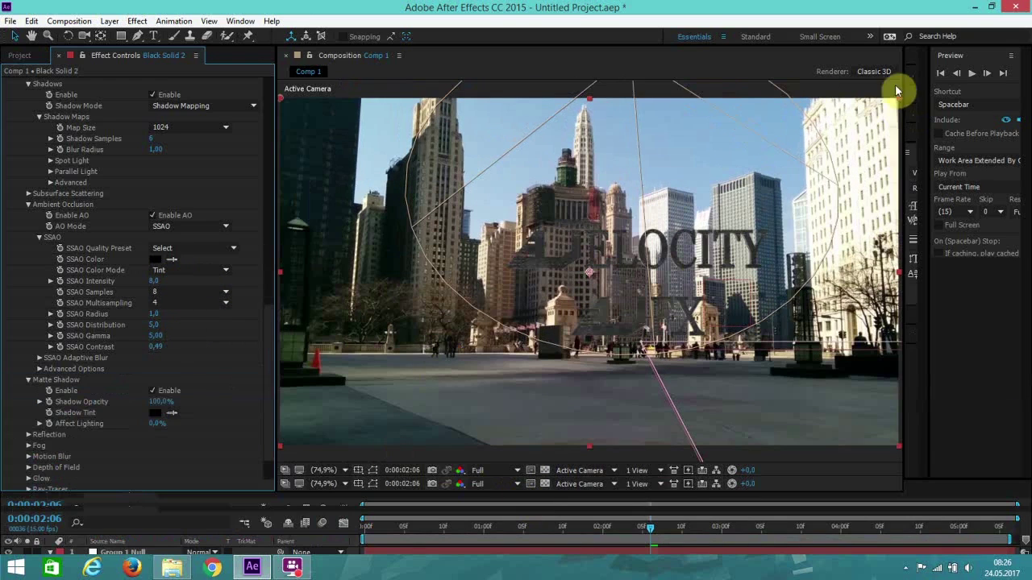
click(943, 76)
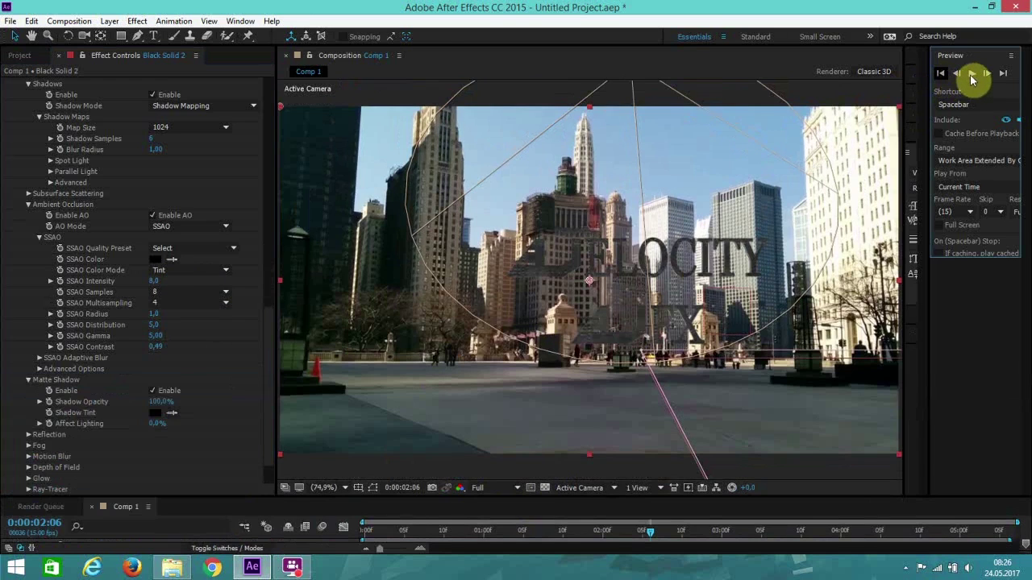
click(971, 73)
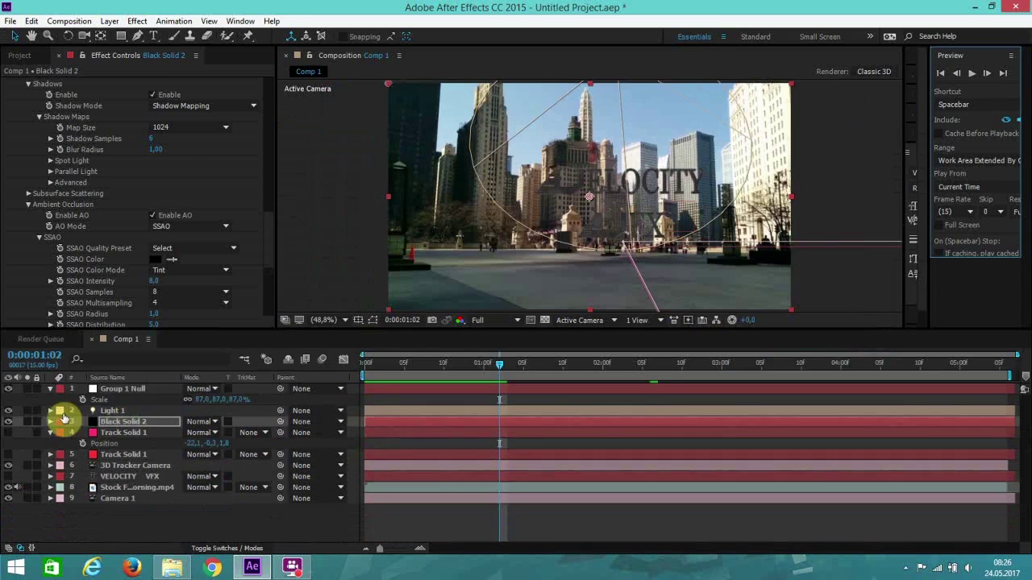
Move Light 1 to position -44.5, 5690.9, 942.8 to adjust the text's ground shadow
click(11, 413)
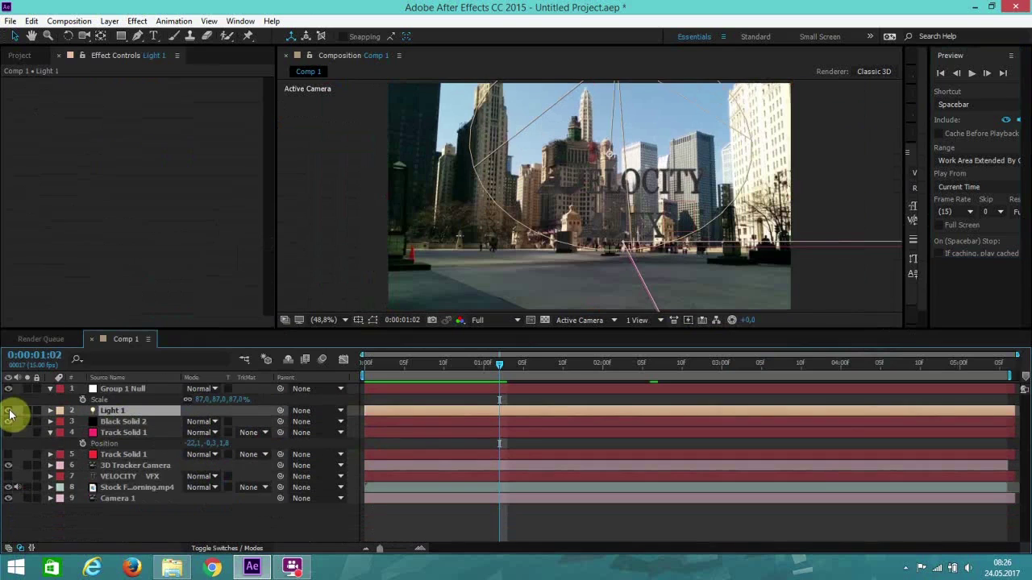
click(50, 411)
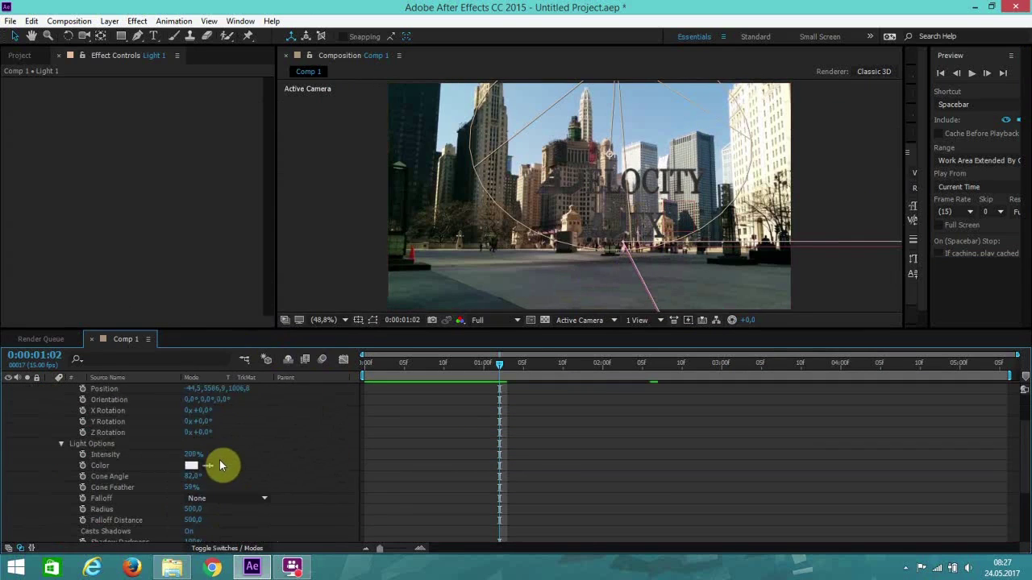
mouse_move(211, 421)
mouse_down()
mouse_move(276, 417)
mouse_move(194, 422)
mouse_up()
click(272, 437)
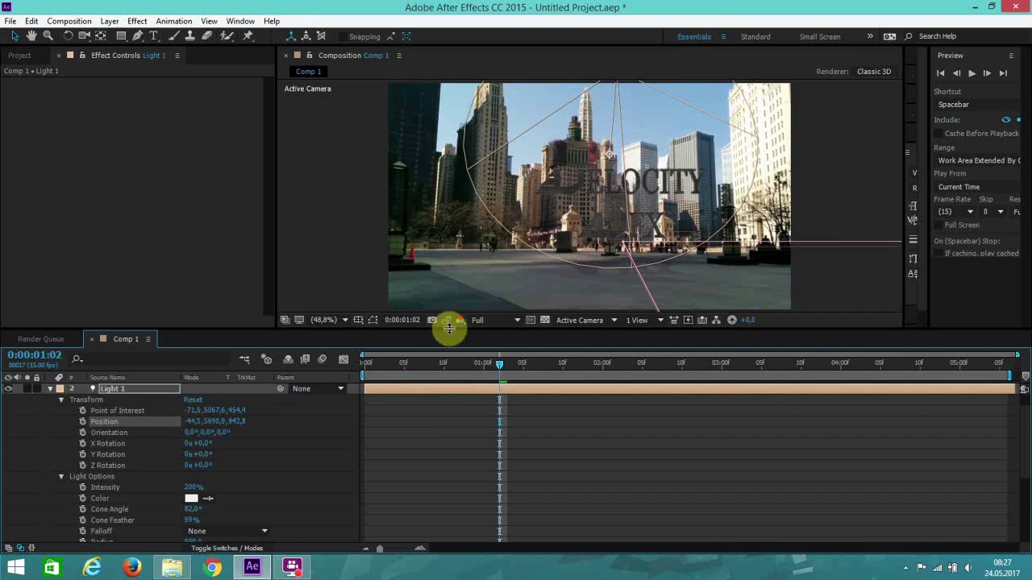
Widen and heighten the composition view, and play the whole clip from the first frame to check the text's lighting and shadow
drag(447, 328, 490, 491)
drag(277, 346, 65, 346)
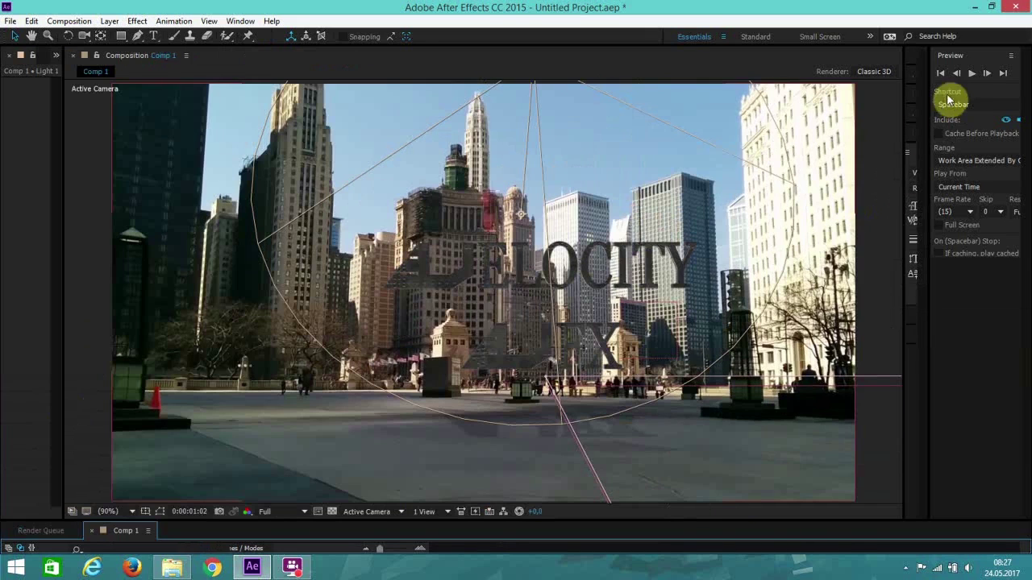
click(941, 74)
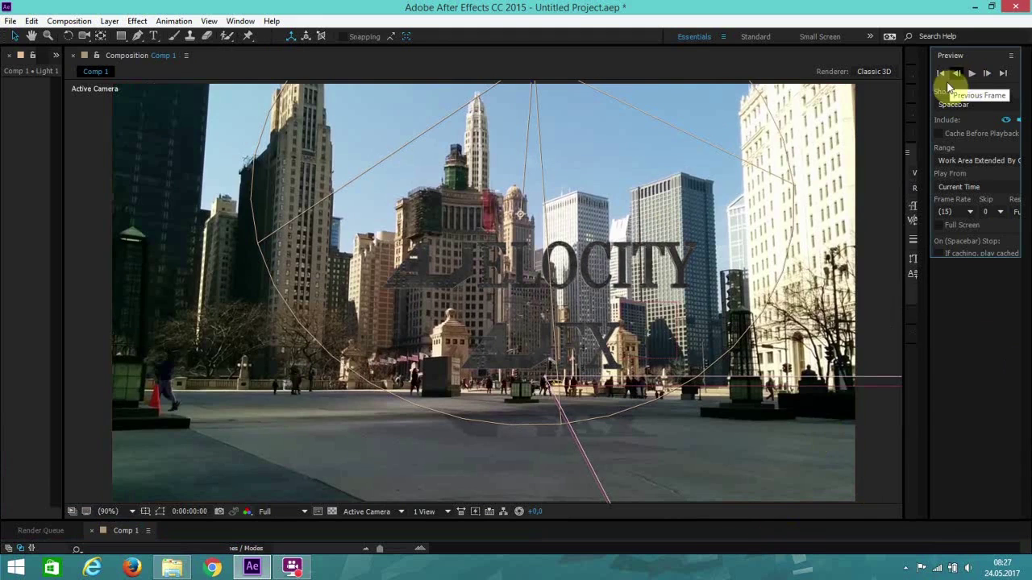
click(972, 73)
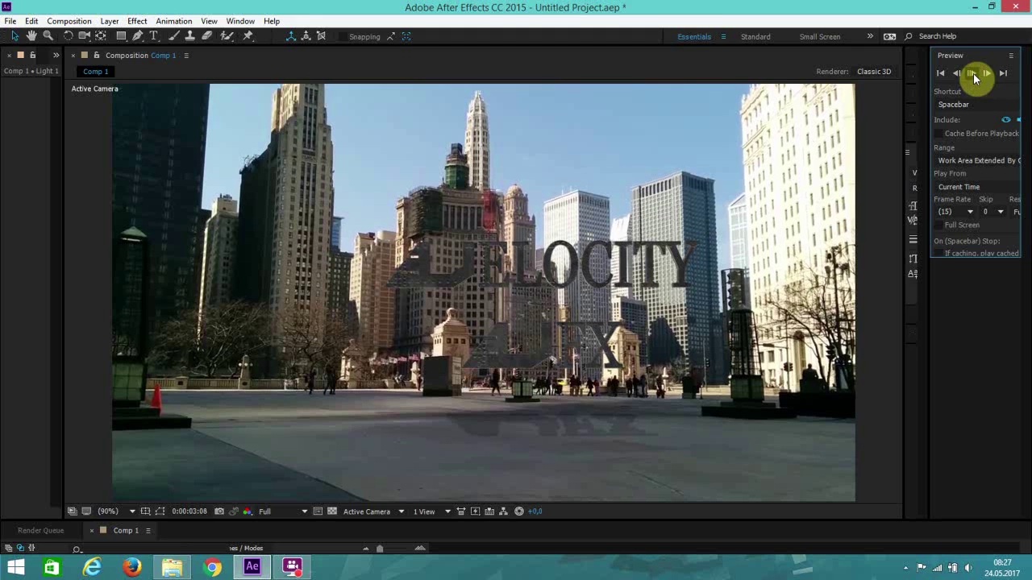
click(972, 74)
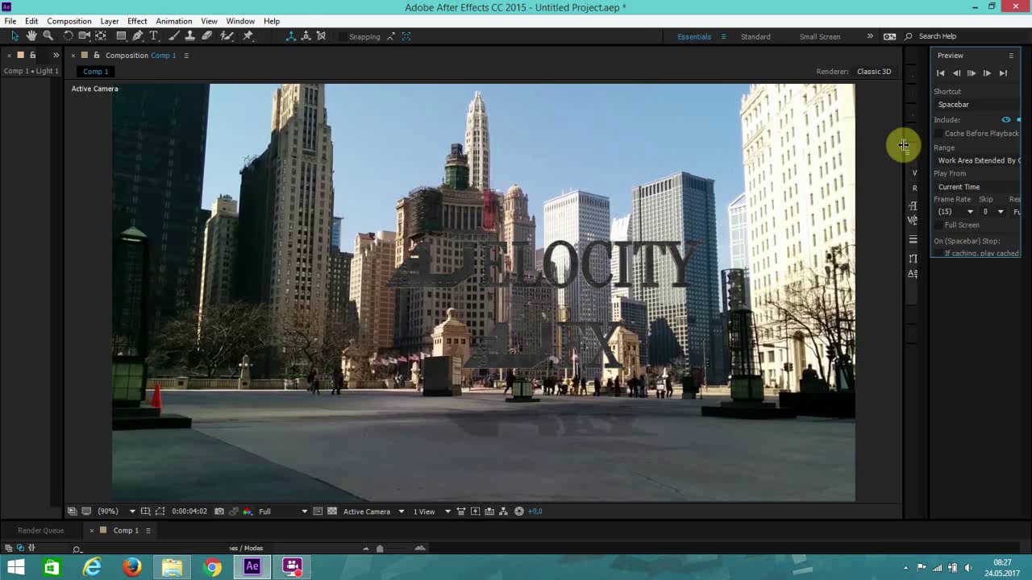
click(972, 73)
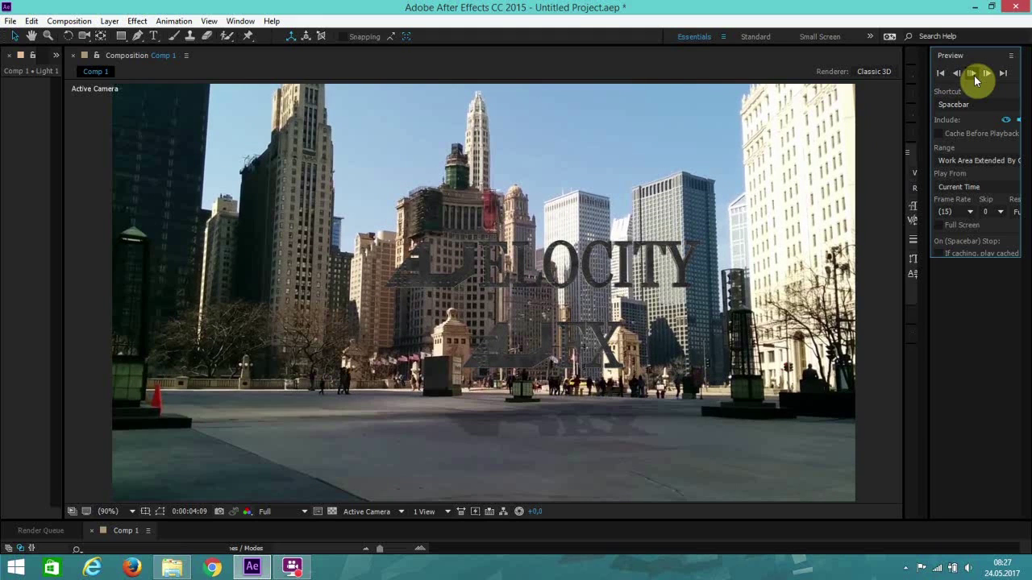
click(974, 78)
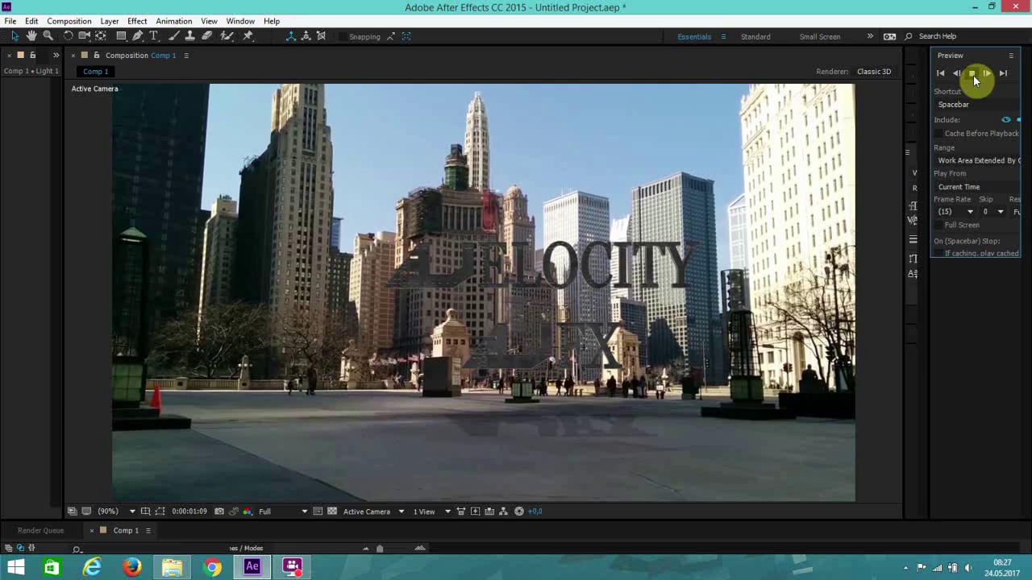